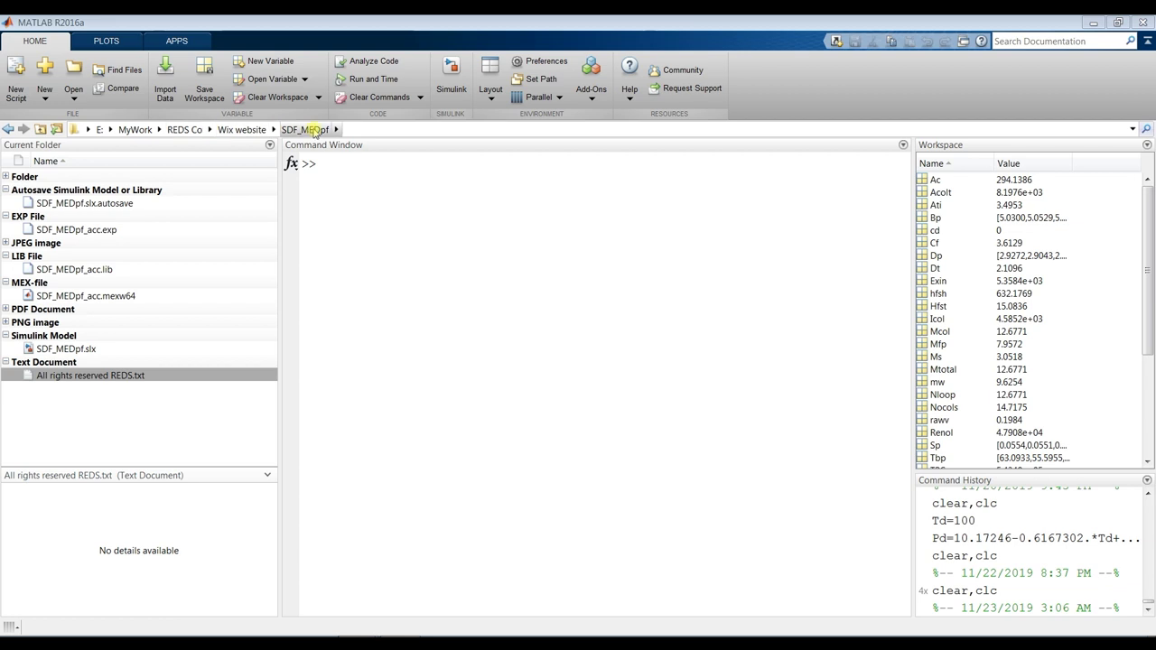
left_click(493, 26)
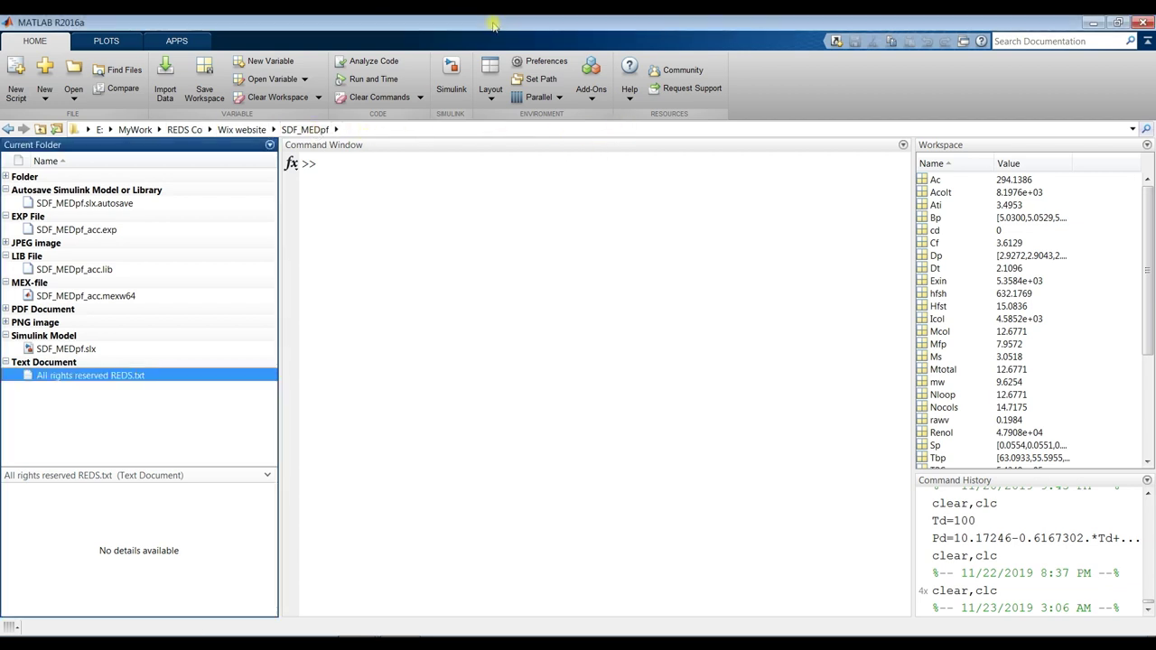
left_click(1133, 131)
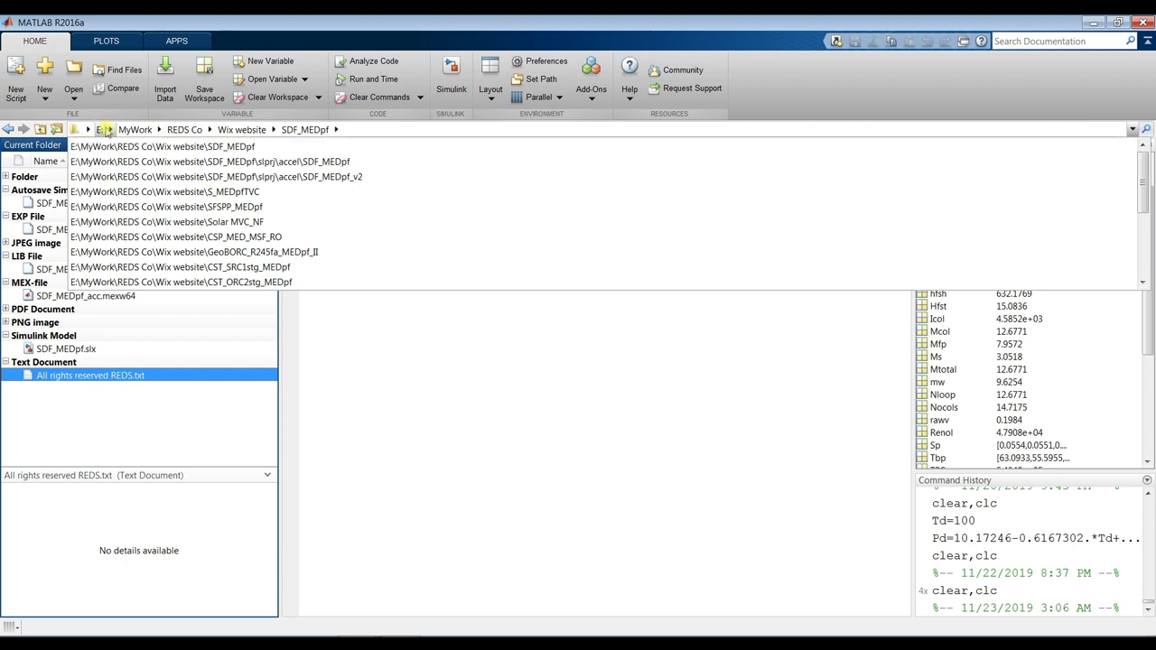
left_click(408, 340)
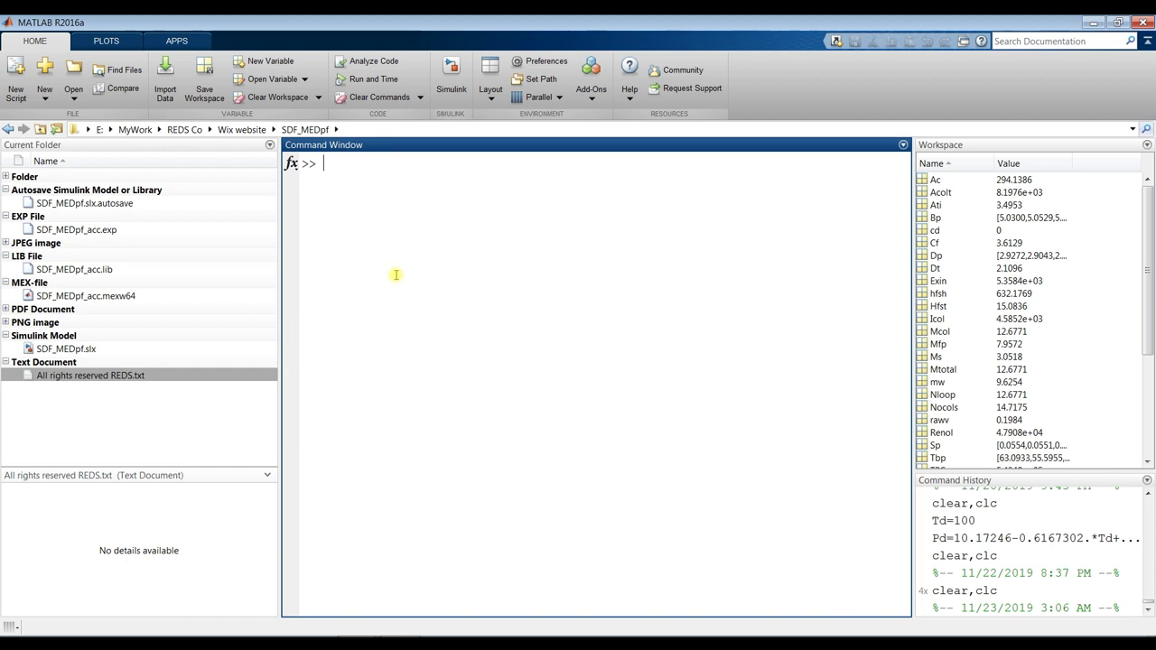
- Set the current folder to SDF_MEDpf inside the Wix website directory
left_click(274, 129)
scroll(328, 199, "down", 15)
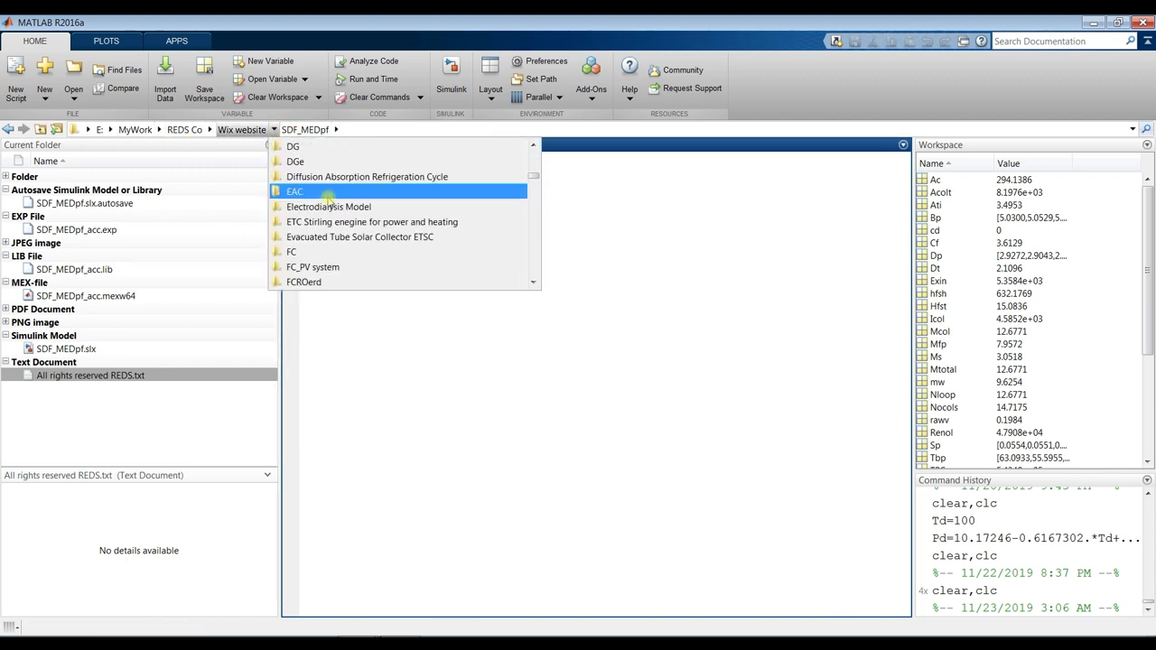
scroll(329, 206, "up", 1)
scroll(328, 225, "down", 8)
scroll(331, 251, "up", 3)
scroll(331, 251, "up", 5)
scroll(349, 251, "down", 2)
scroll(317, 217, "down", 1)
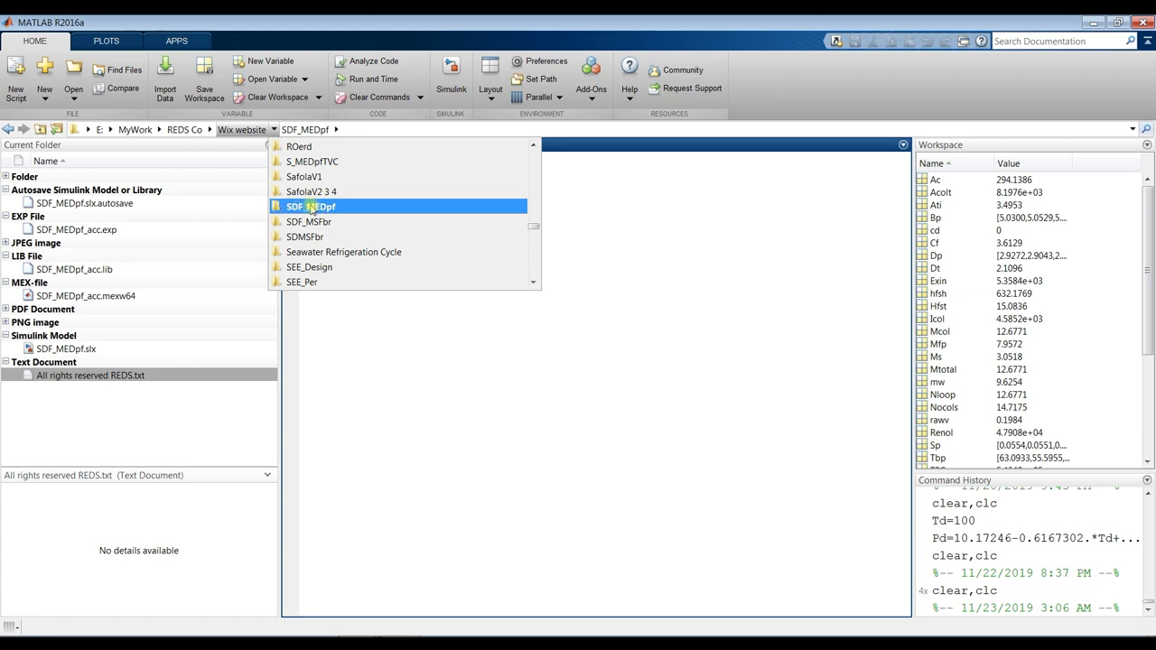
left_click(322, 207)
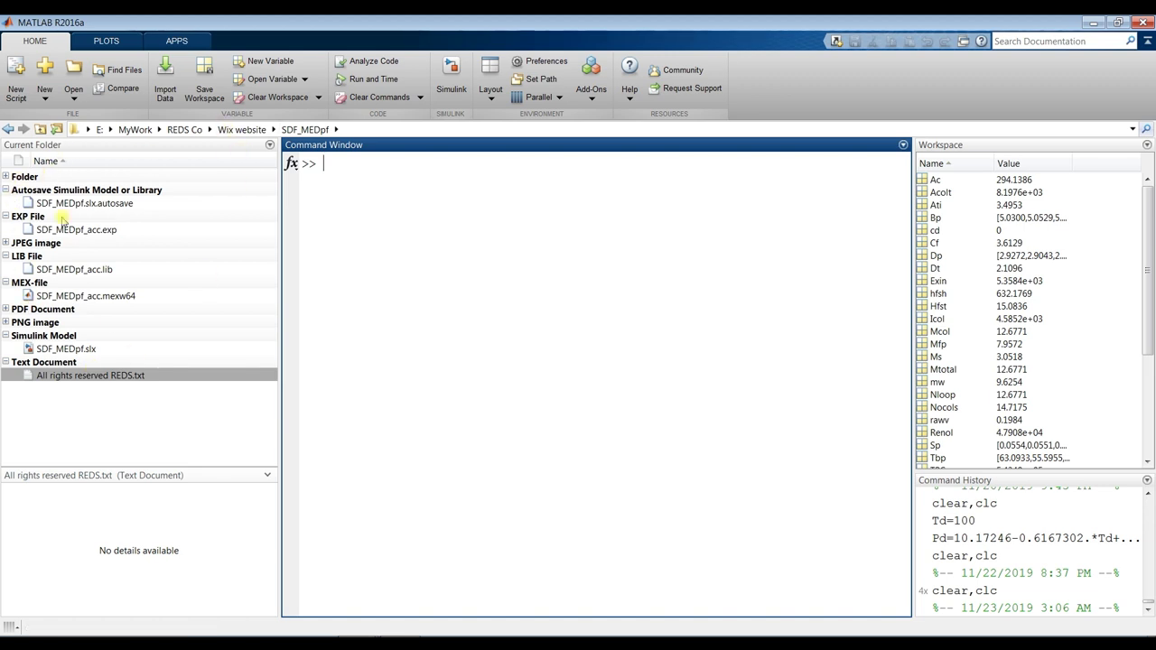
left_click(6, 243)
left_click(6, 243)
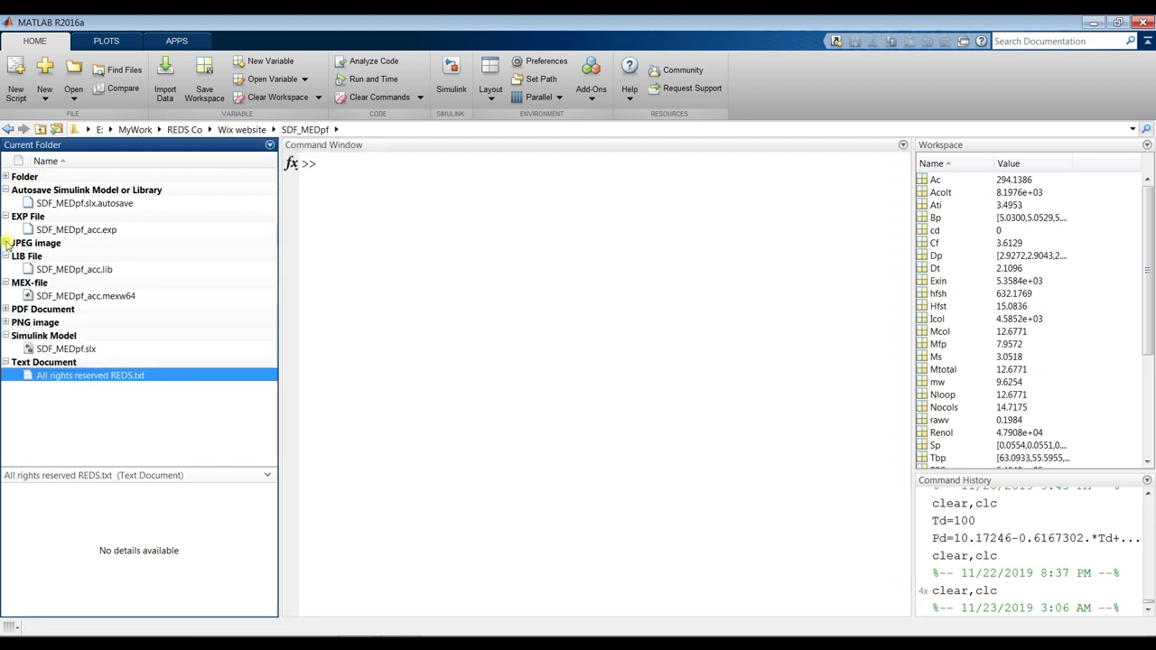
left_click(269, 146)
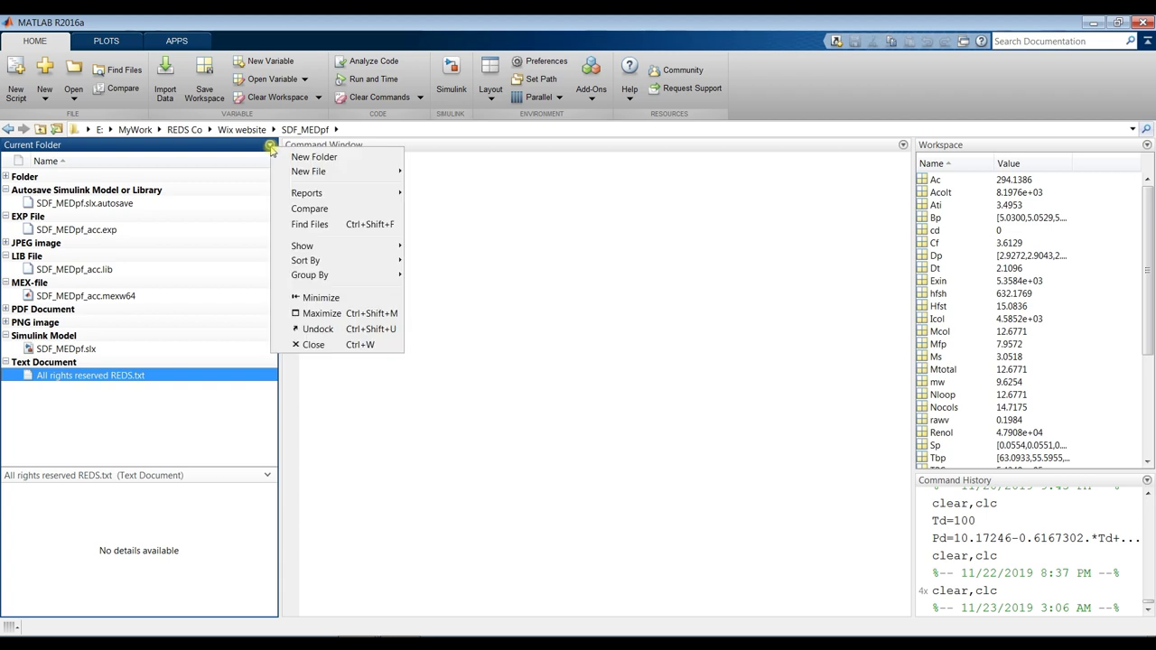
mouse_move(321, 262)
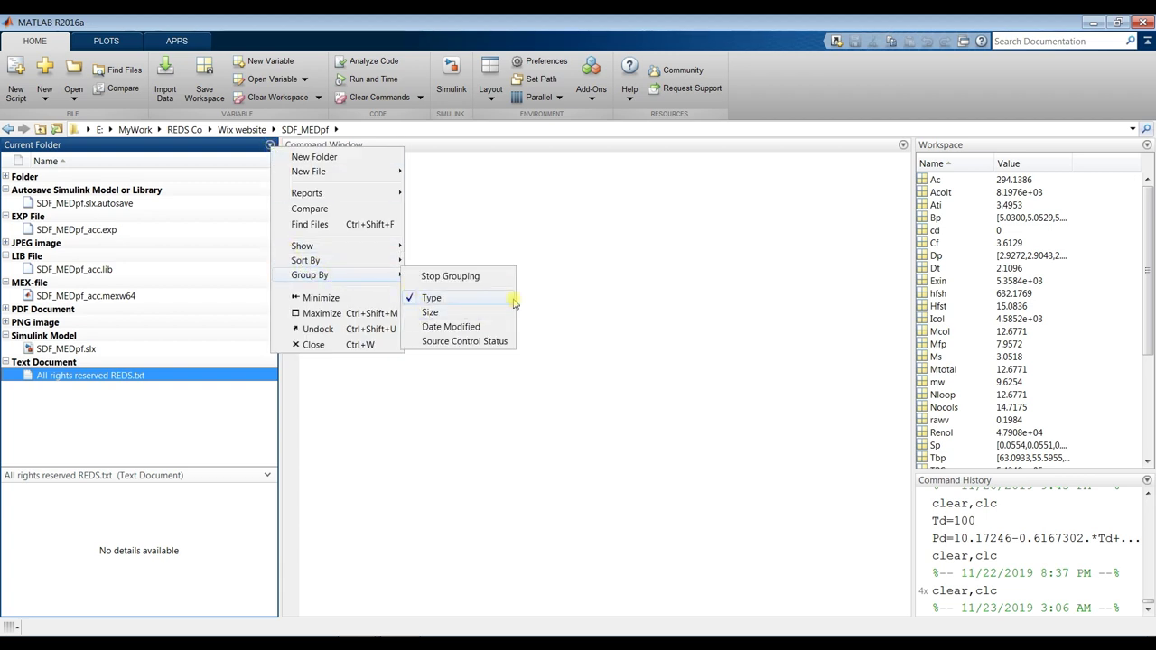
left_click(602, 261)
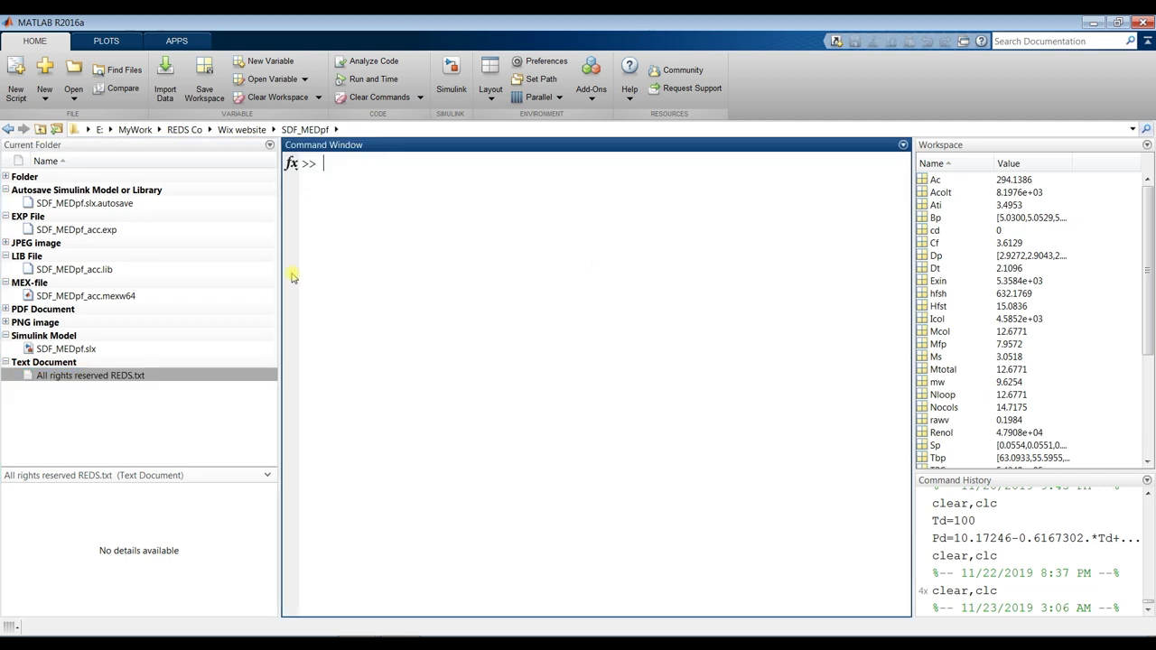
- Open the Simulink model SDF_MEDpf.slx from the current folder and narrow the model hierarchy pane to enlarge the diagram area
left_click(62, 349)
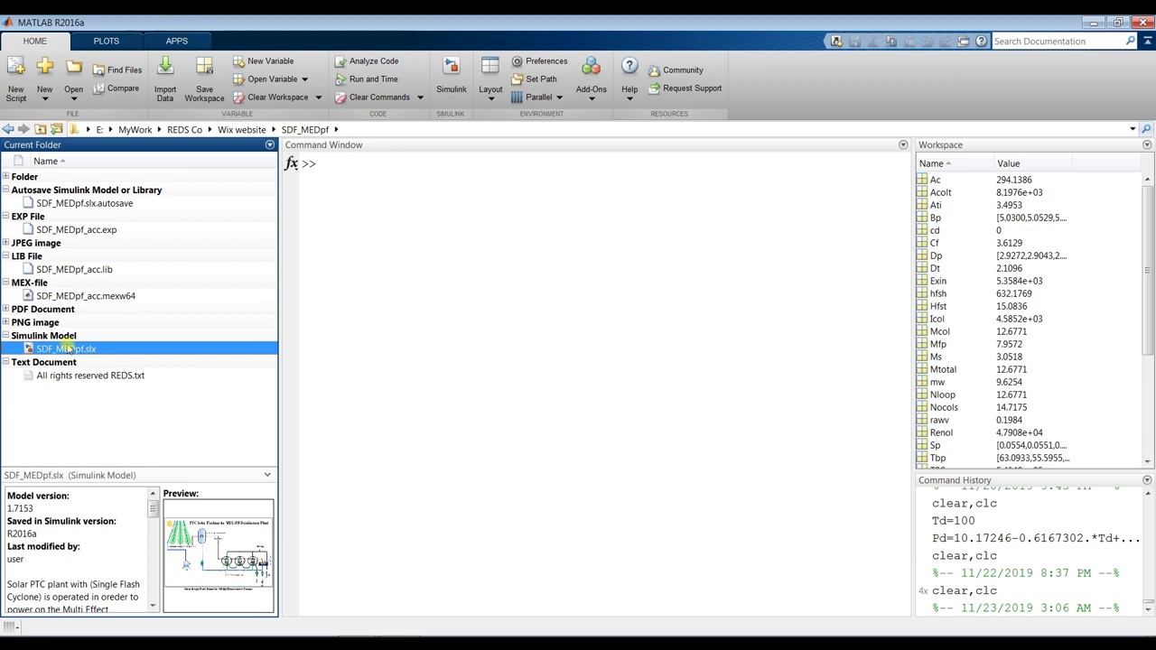
double_click(67, 349)
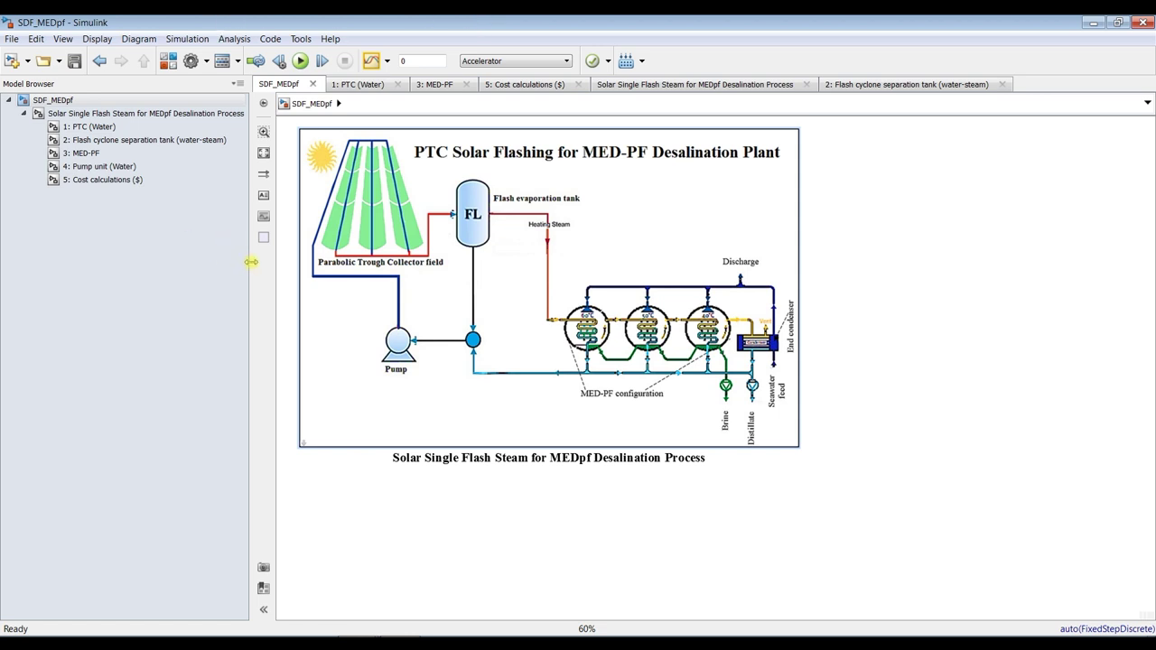
left_click_drag(251, 262, 175, 262)
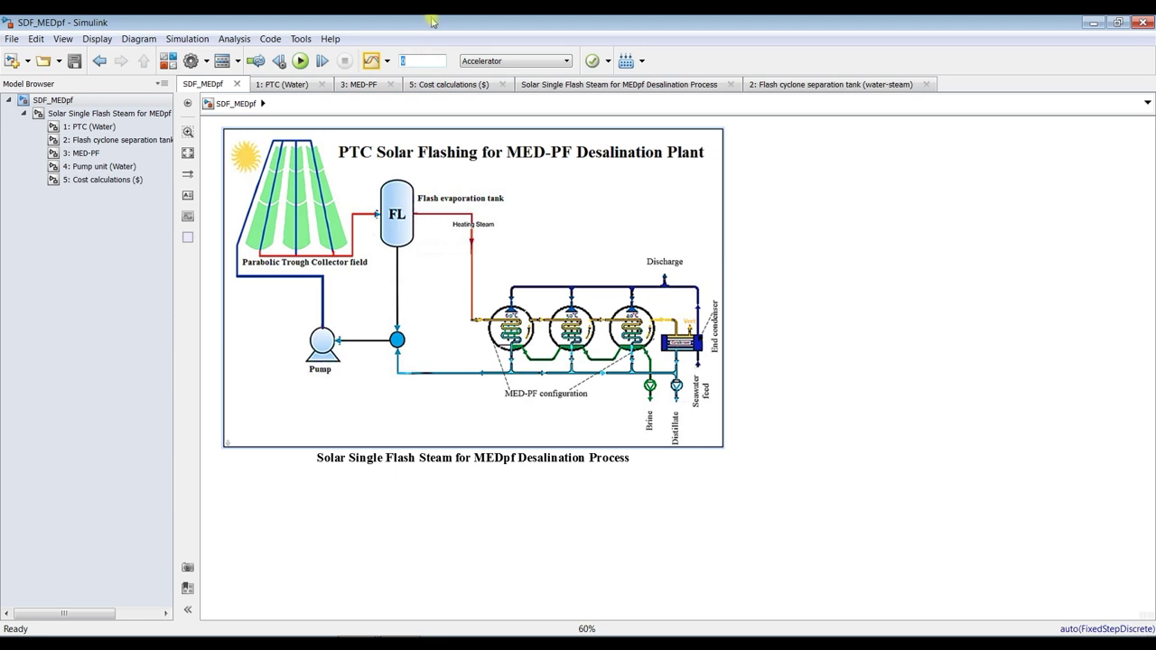
- Open the top-level desalination plant block's parameters and apply a total plant productivity of 500 m3/day
double_click(489, 175)
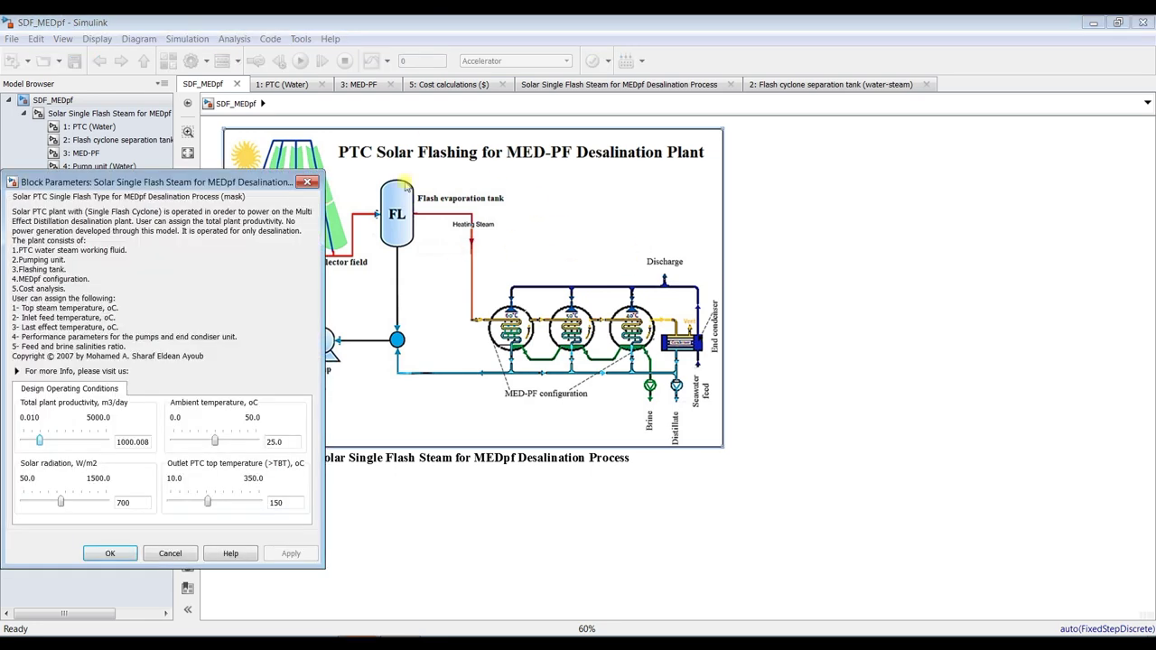
left_click_drag(145, 184, 804, 95)
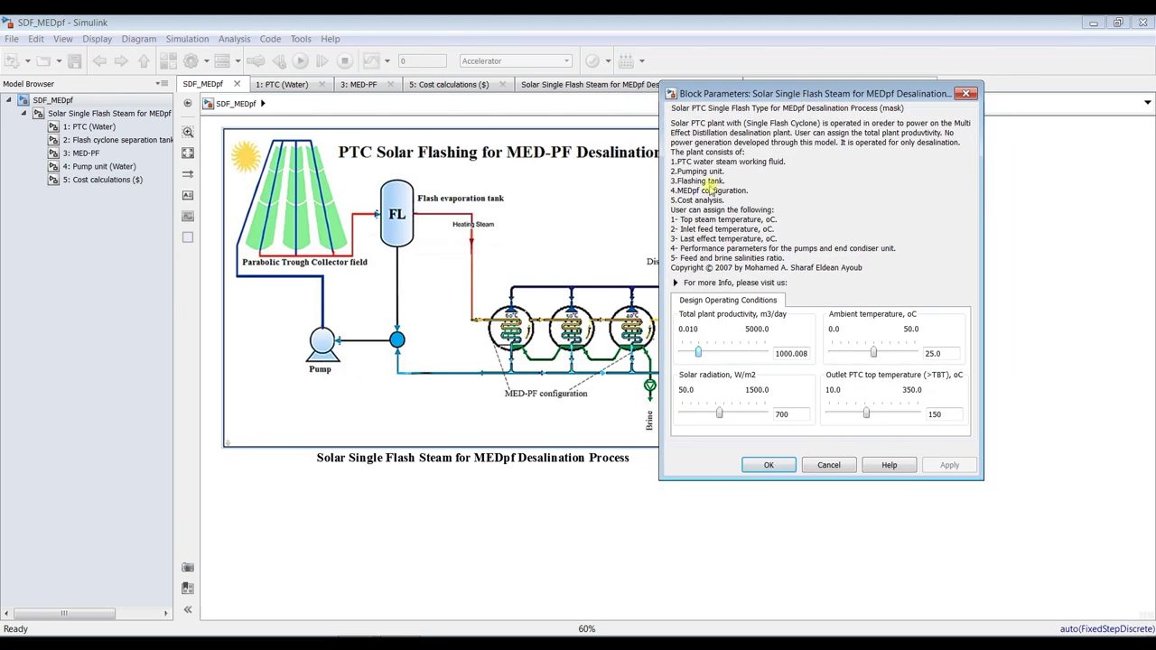
double_click(790, 353)
type("500")
left_click(944, 466)
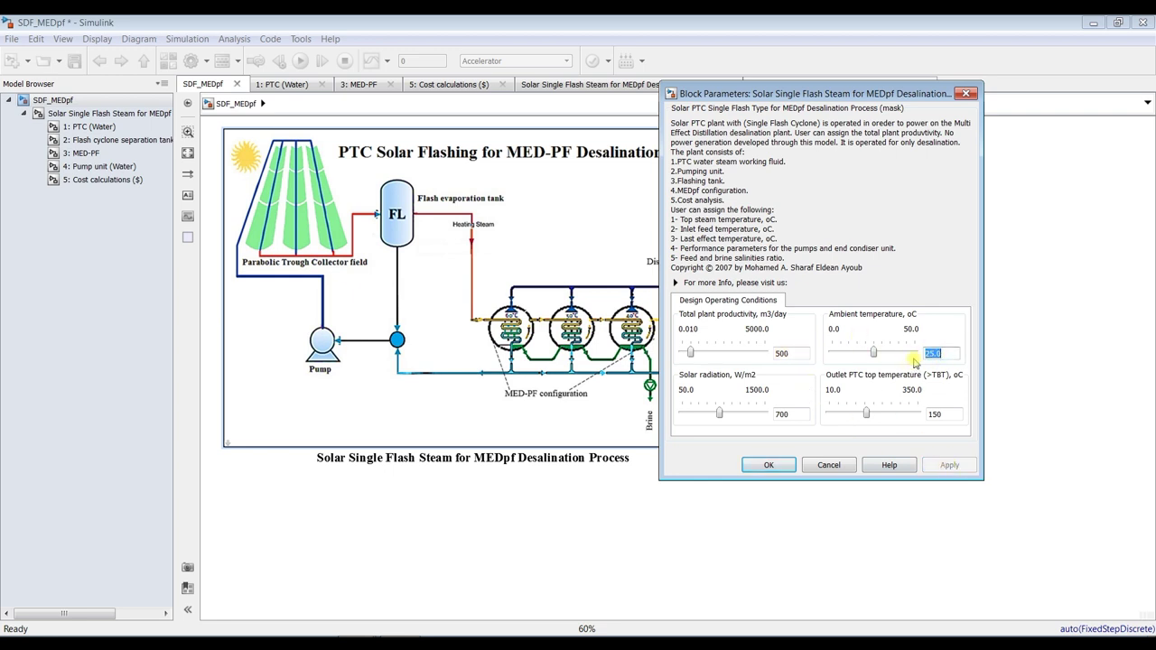
- Set the plant's solar radiation to 500 W/m2 and apply it
double_click(783, 413)
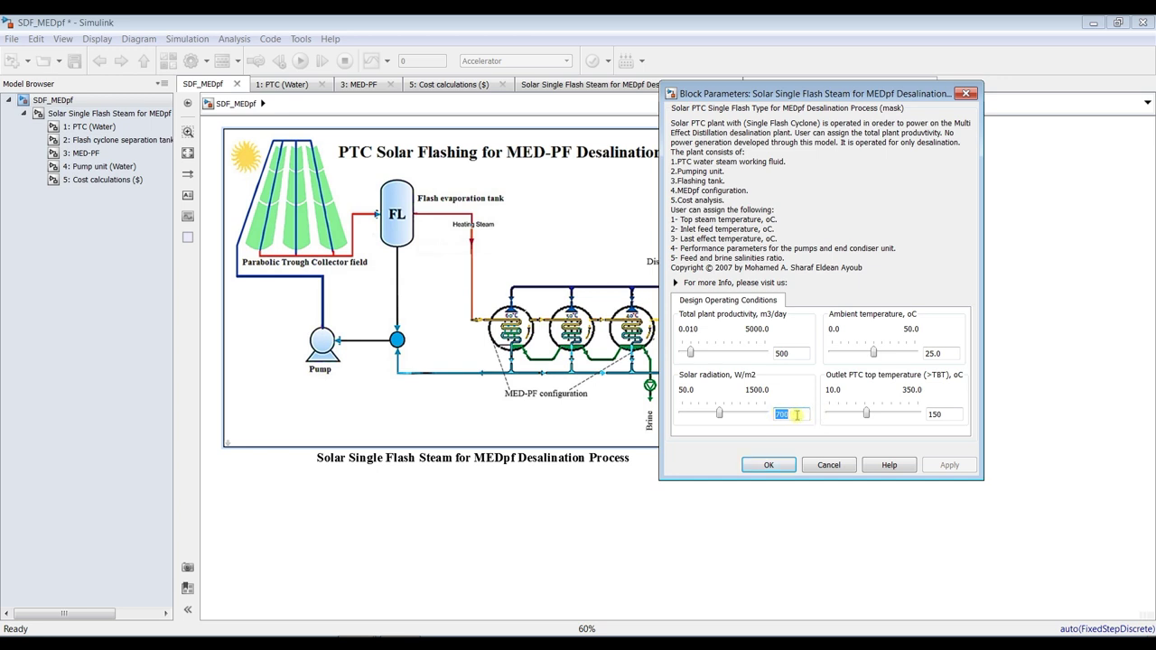
type("5")
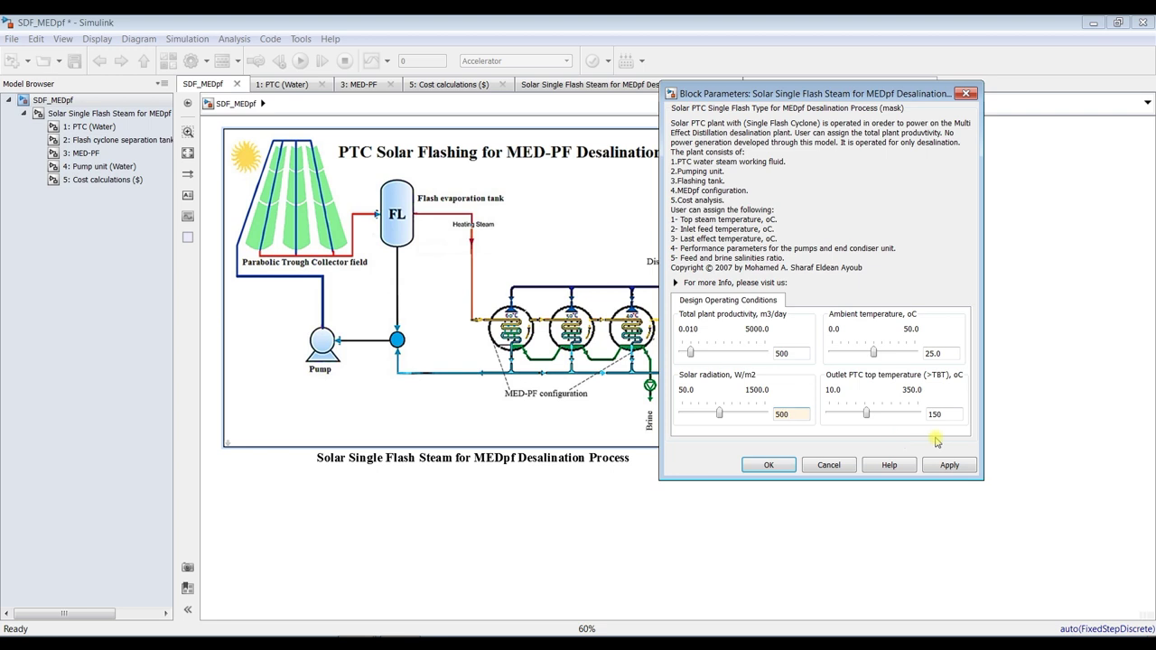
type("00")
left_click(960, 466)
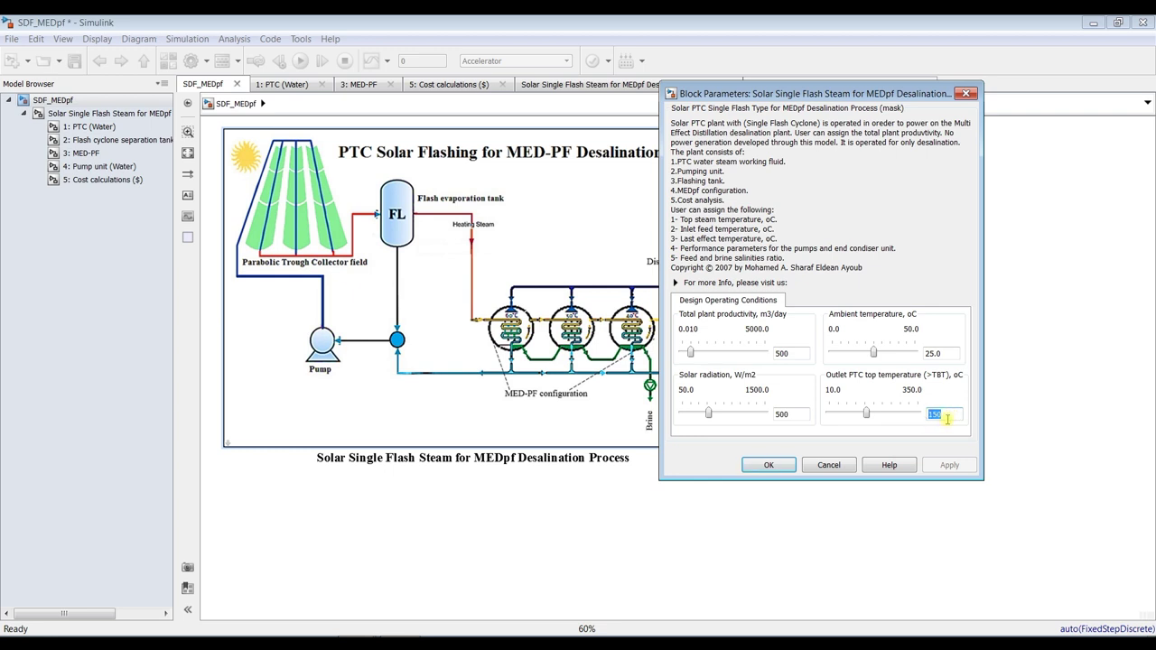
- Set the outlet PTC top temperature to 160 °C, apply it and close the plant's parameters
type("16")
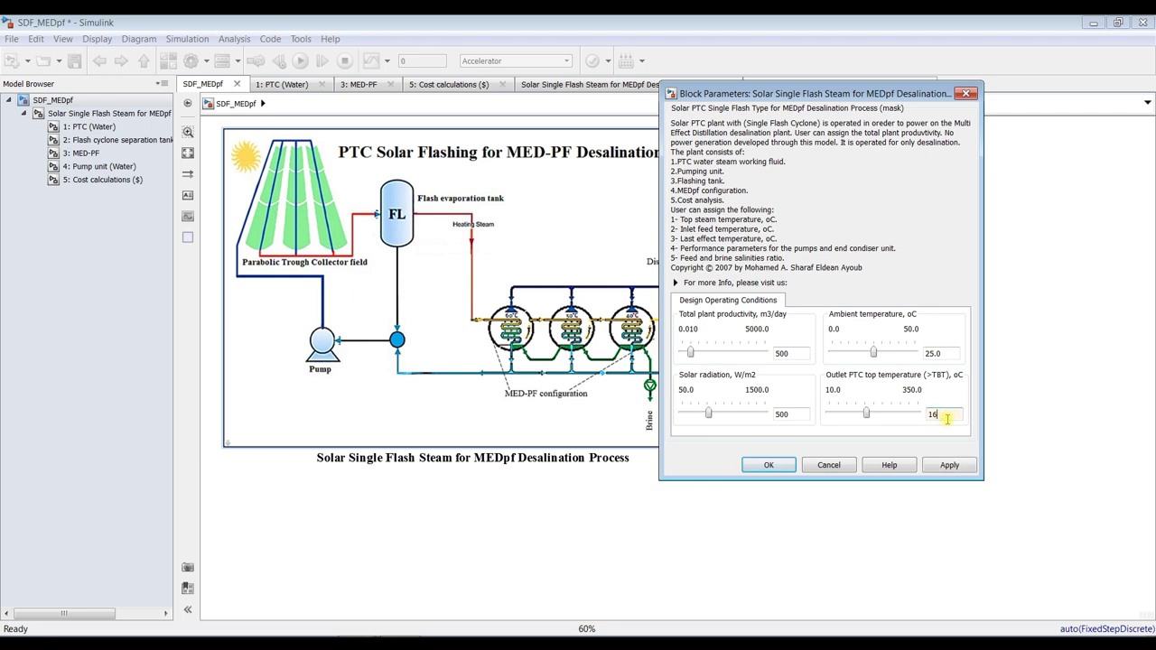
left_click(950, 466)
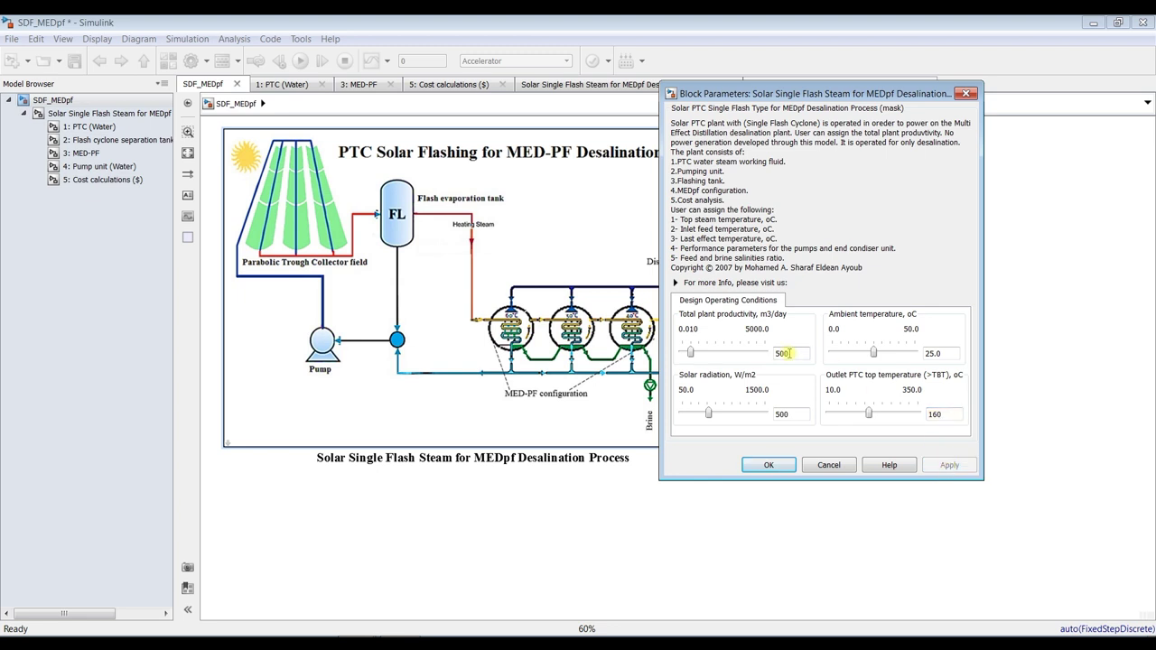
left_click(771, 466)
- Inside the Solar Single Flash Steam subsystem, open the MED-PF block's parameters and apply a seawater temperature of 20 °C
left_click(119, 113)
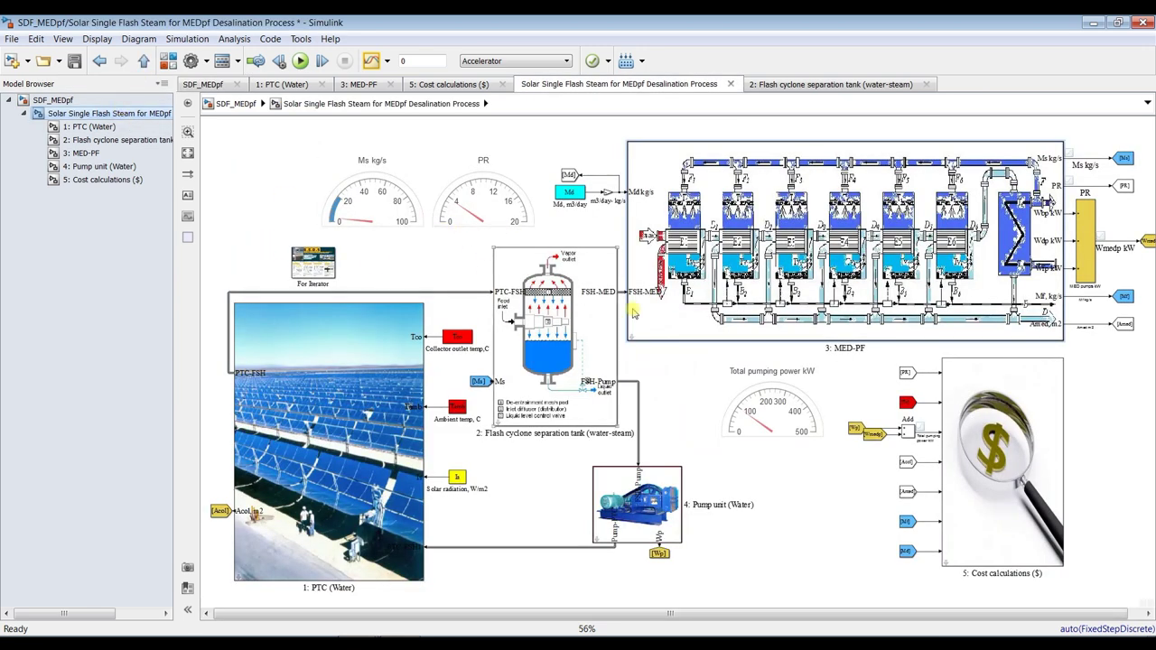
double_click(697, 209)
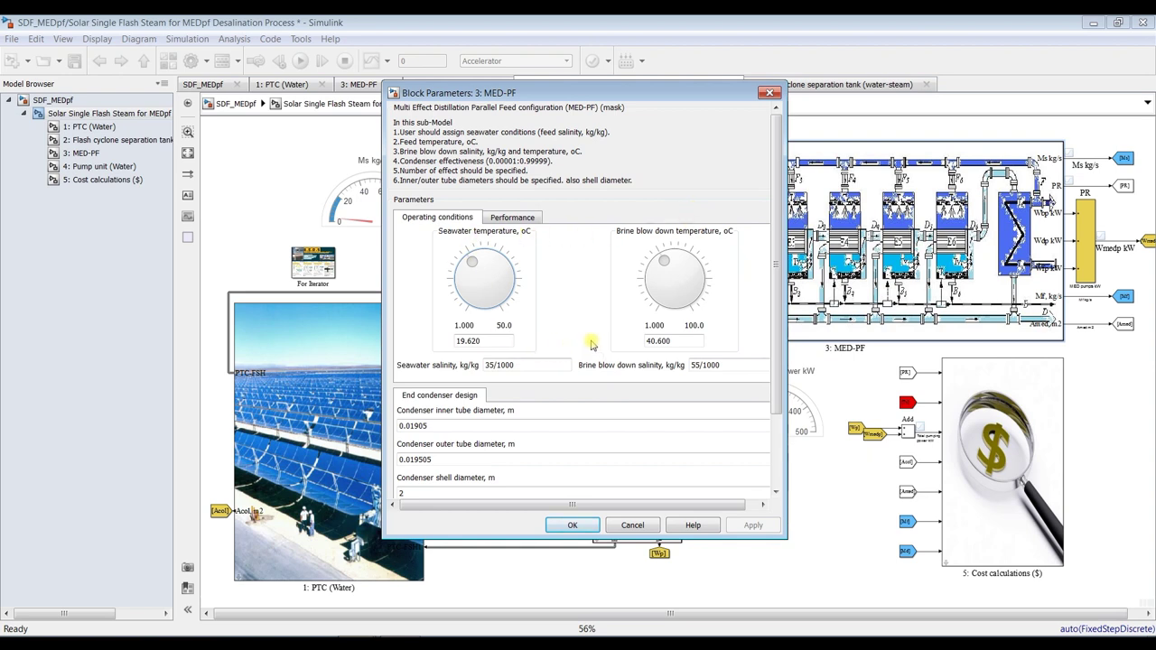
double_click(495, 342)
type("20")
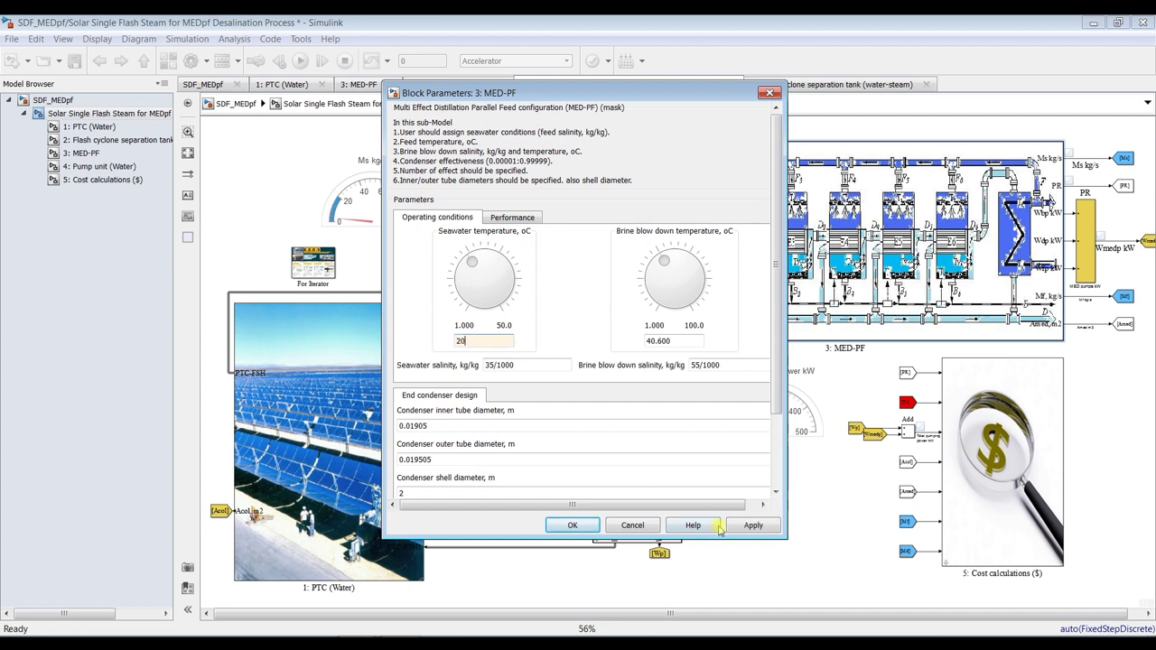
left_click(743, 530)
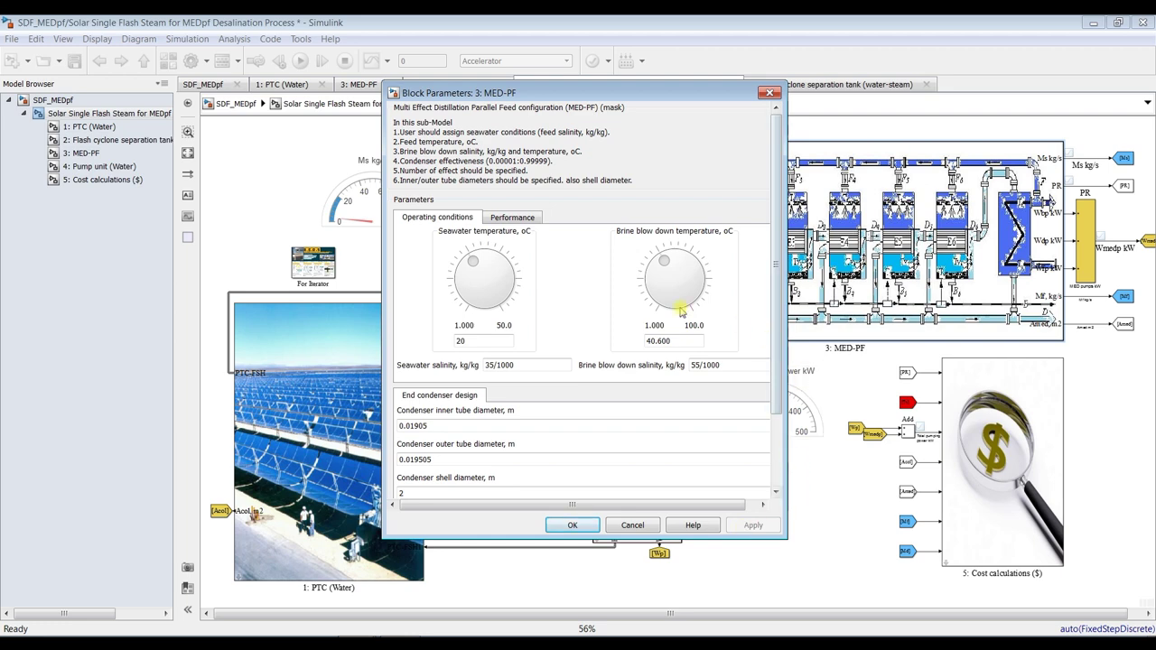
- Set the MED-PF block's brine blow down temperature to 40 °C and apply it
left_click_drag(775, 285, 775, 317)
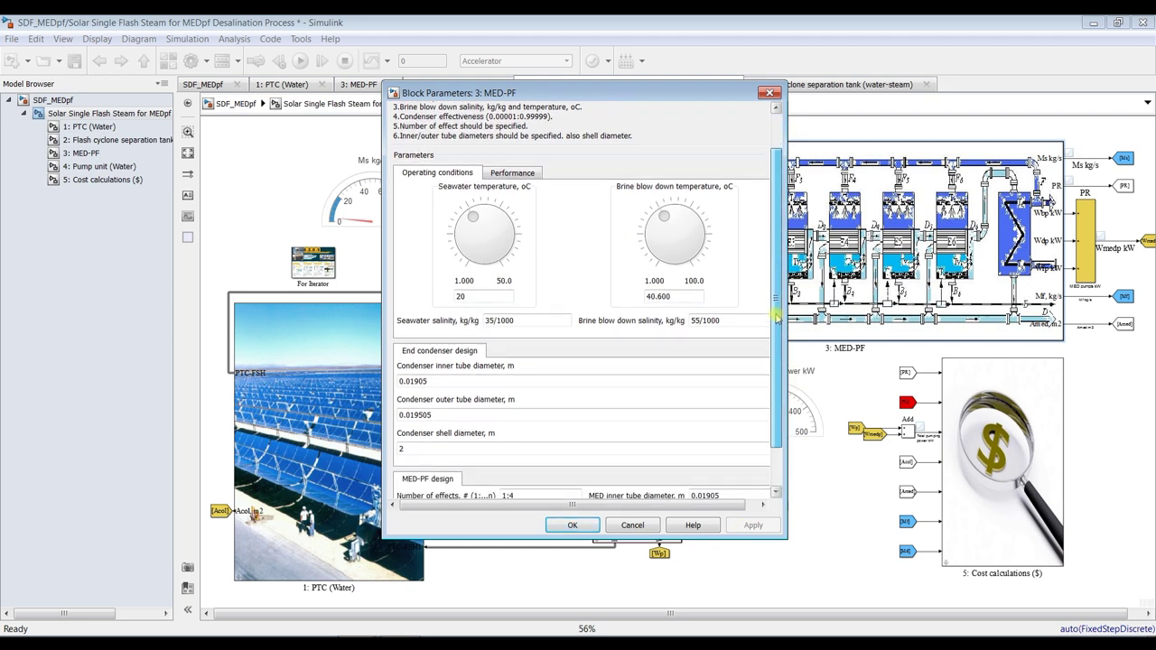
double_click(691, 294)
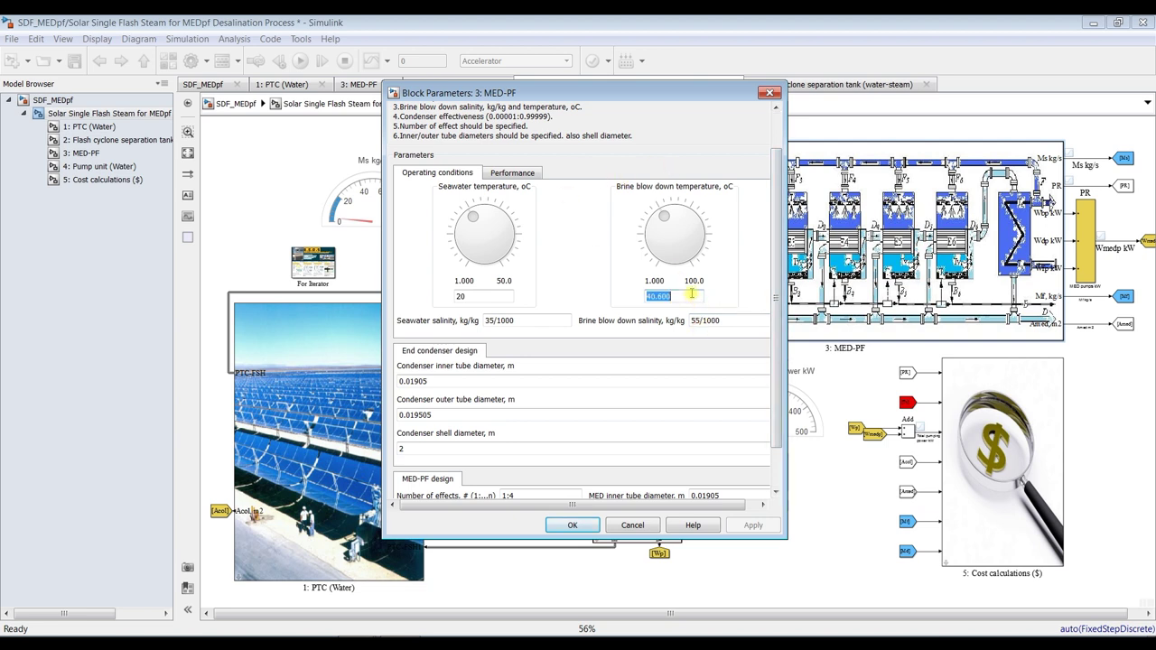
type("40")
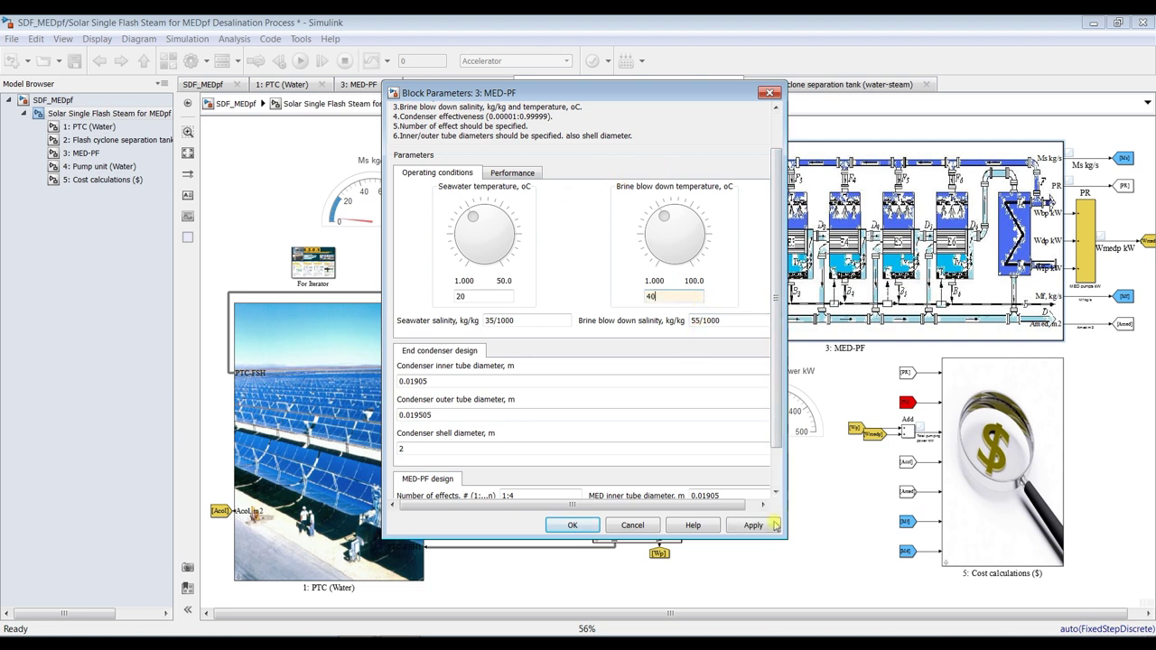
left_click(770, 524)
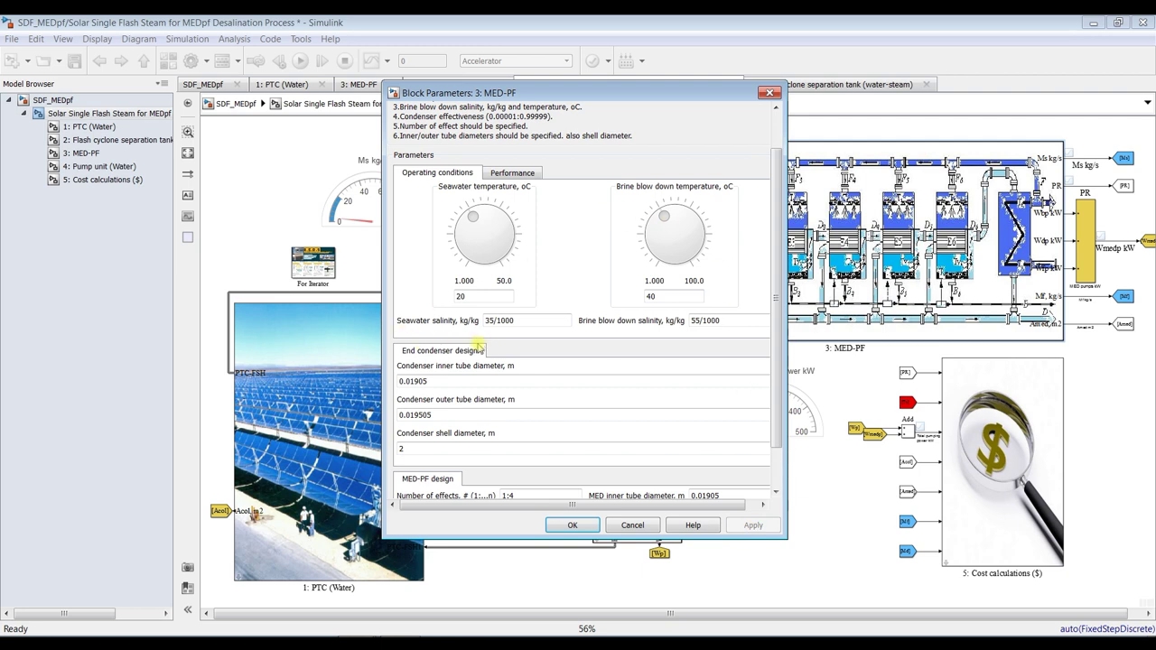
- Change the MED-PF block's brine blow down salinity to 65/1000 kg/kg
double_click(506, 321)
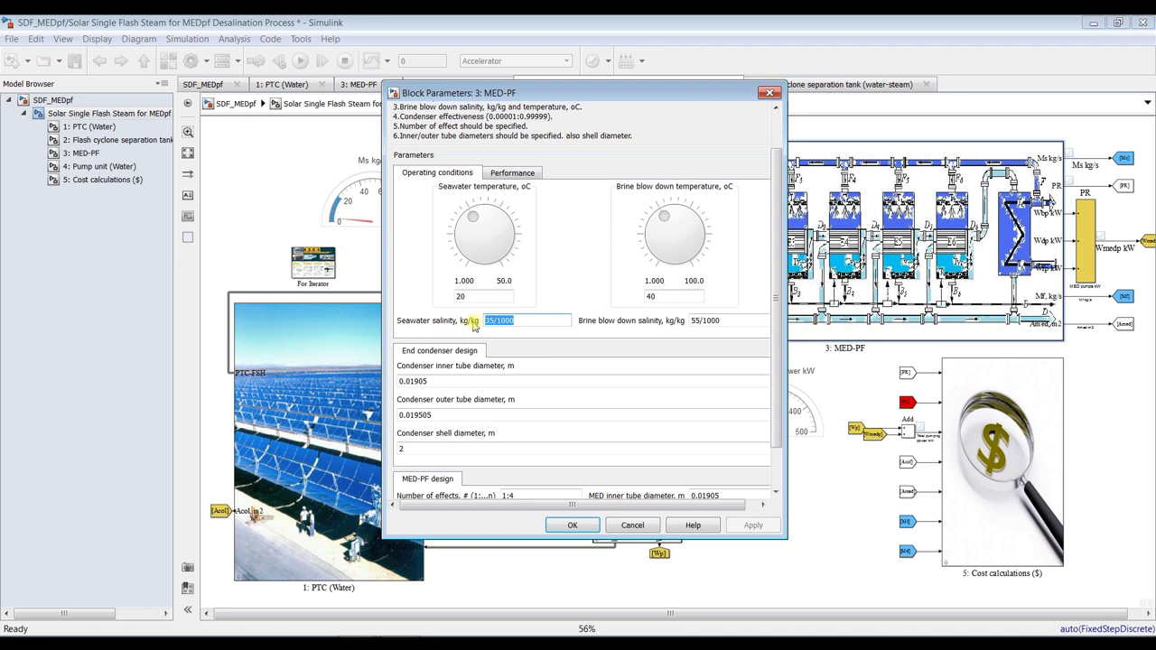
left_click(714, 320)
left_click(696, 323)
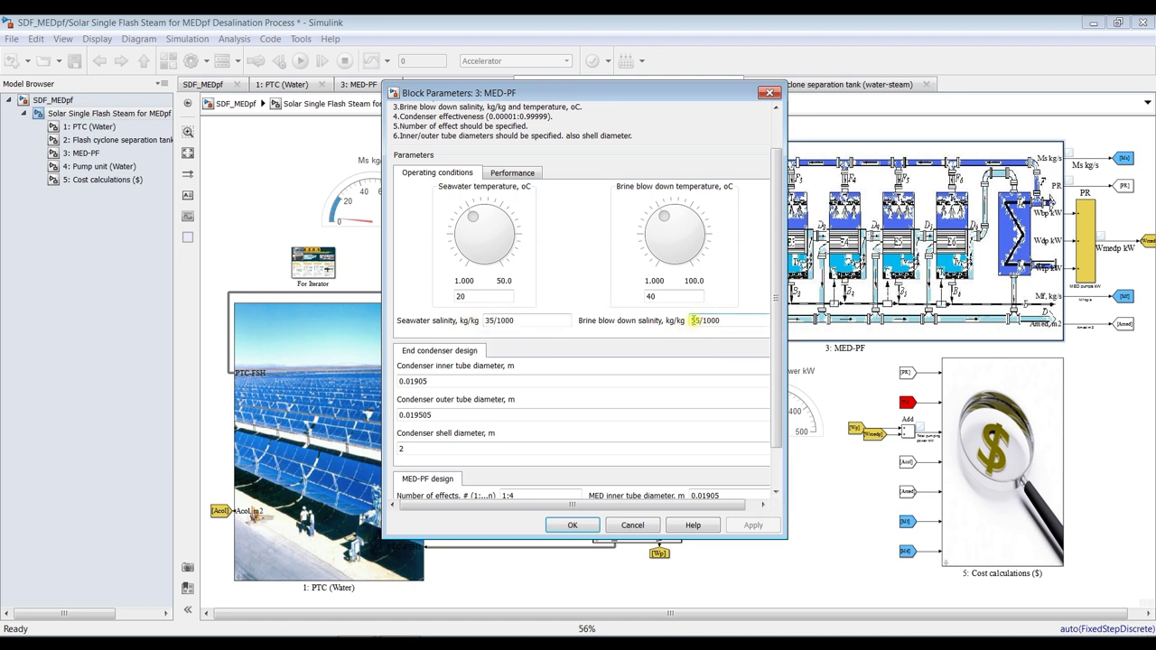
key("BackSpace")
type("6")
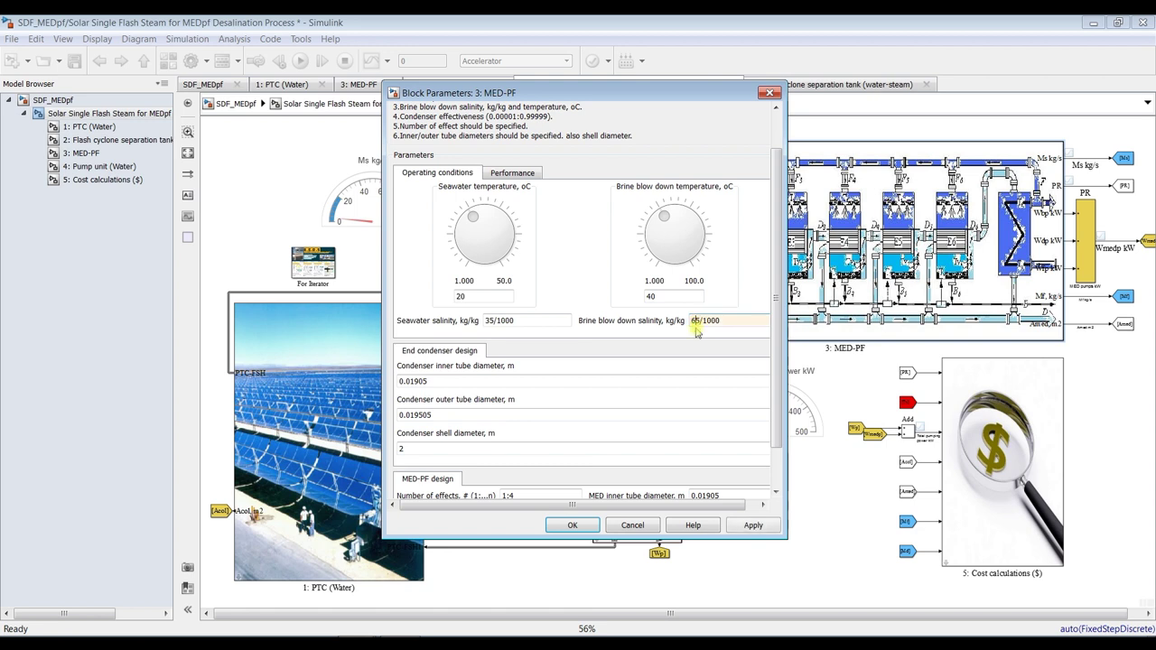
- Review the MED-PF block's end condenser diameters and number of effects, and apply the changed parameters
left_click(425, 381)
left_click(452, 414)
left_click(451, 447)
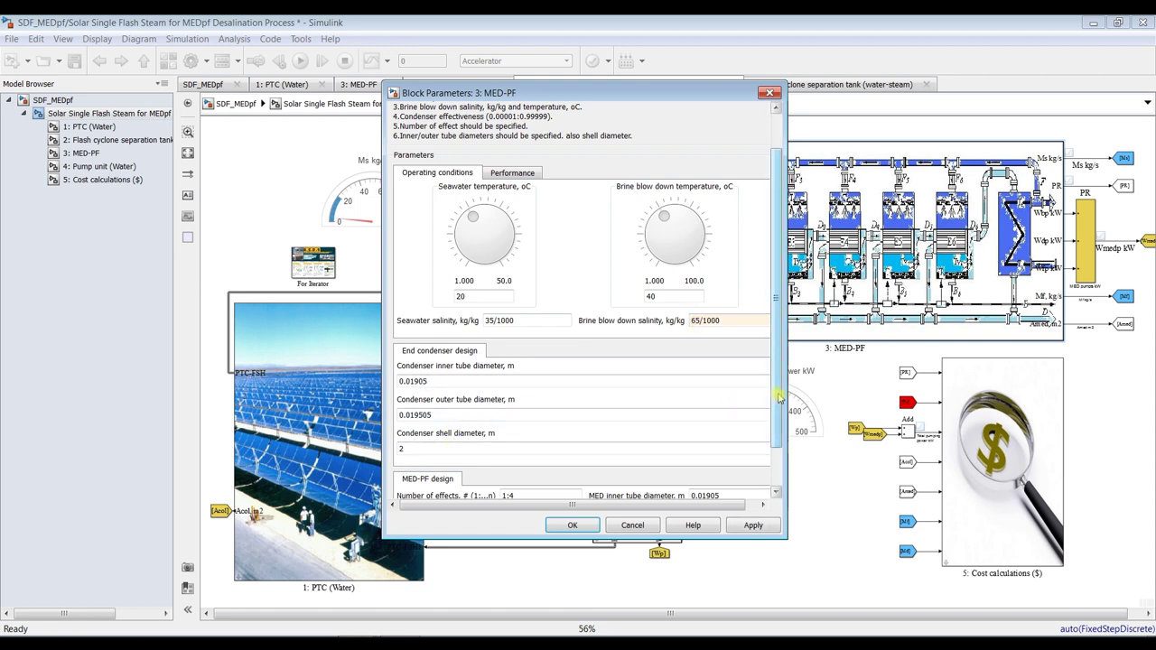
scroll(739, 400, "down", 2)
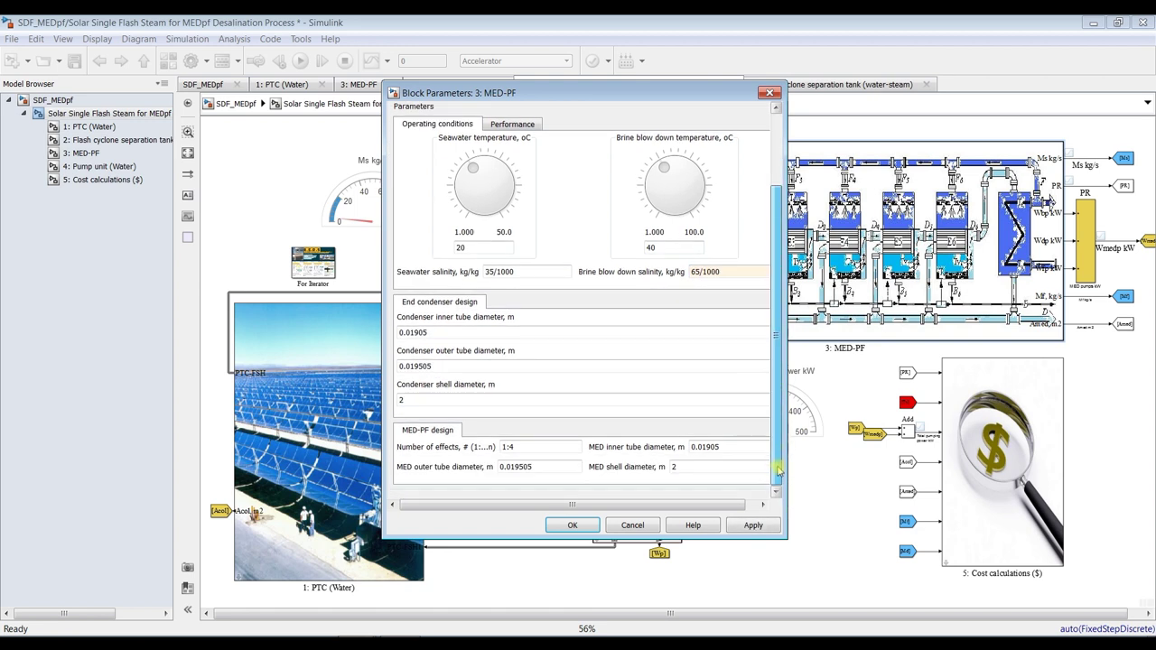
double_click(532, 449)
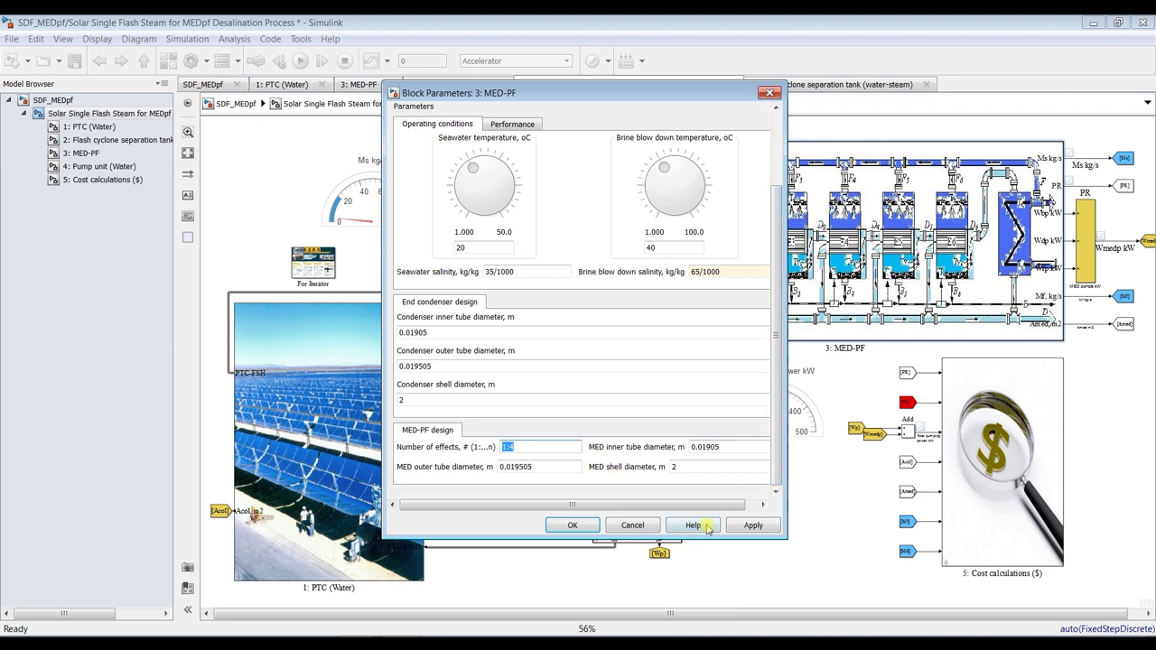
left_click(766, 529)
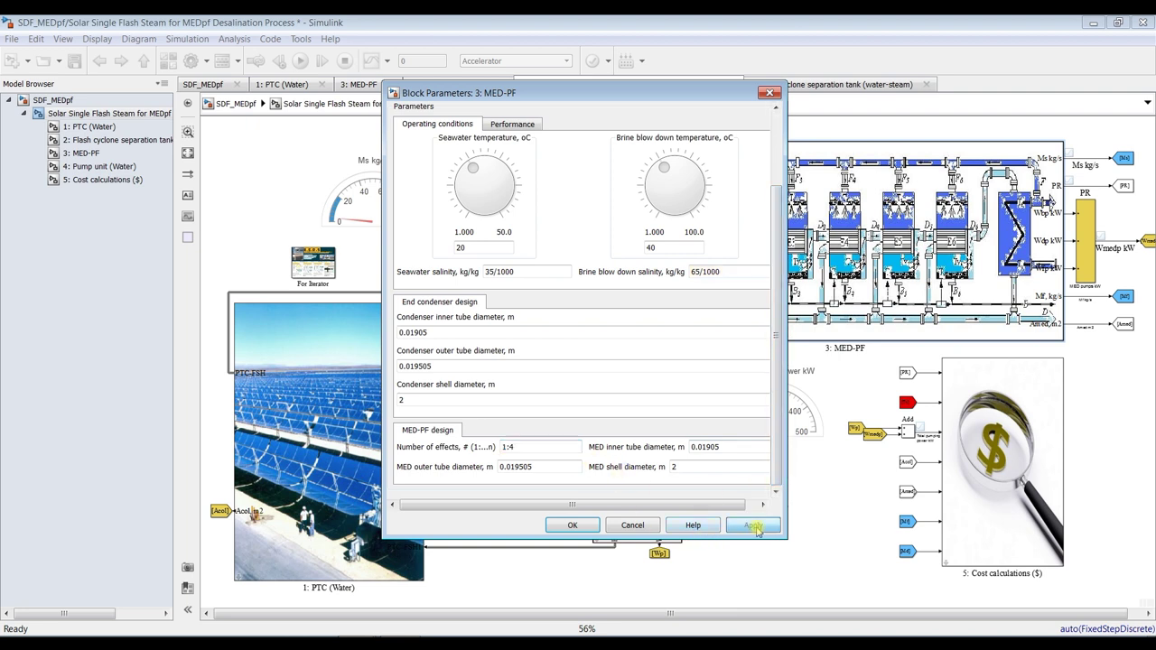
- Review the MED-PF block's end condenser effectiveness and pump efficiencies, and close its parameters with the values accepted
left_click(517, 125)
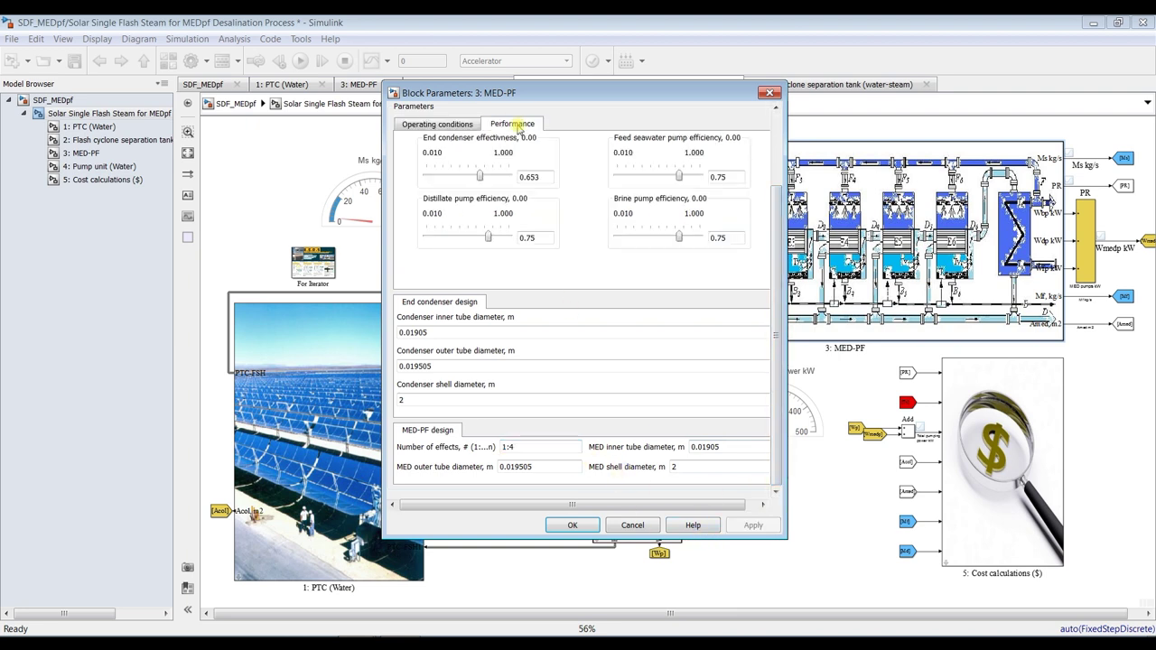
double_click(548, 177)
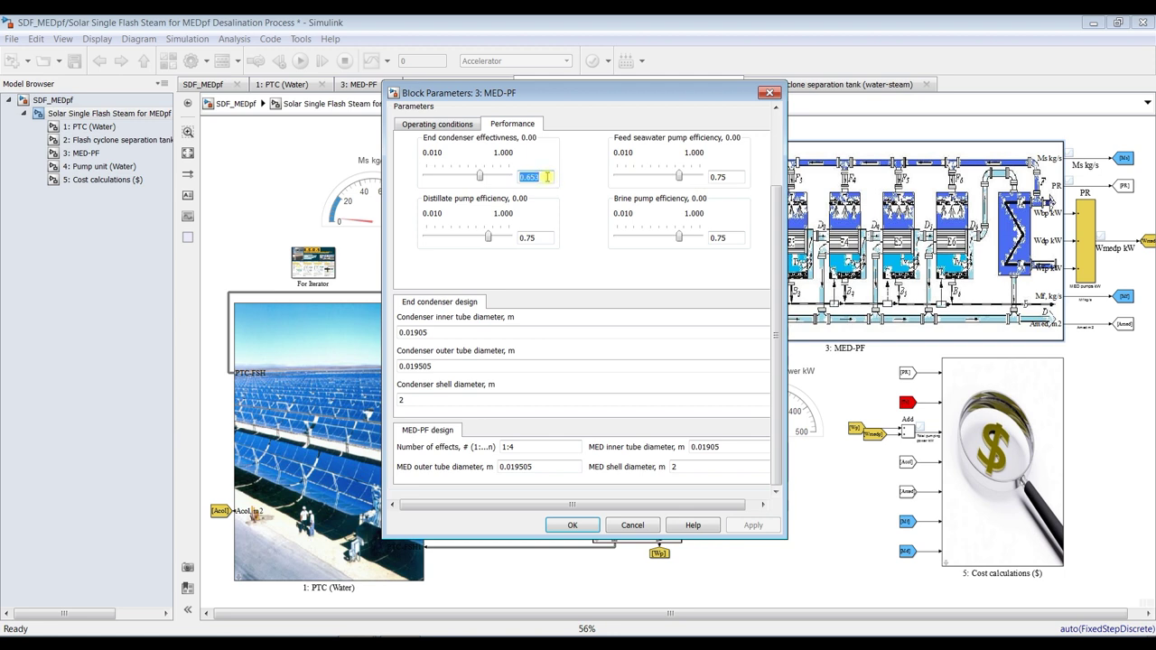
key("Tab")
key("Tab")
key("Tab")
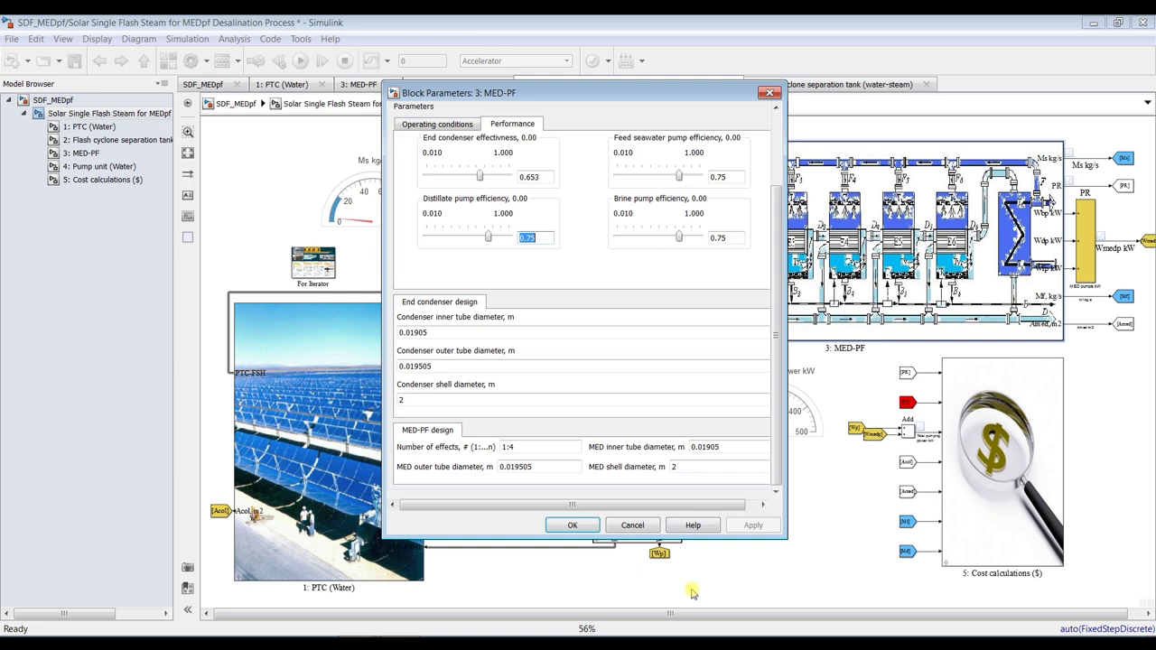
left_click(572, 527)
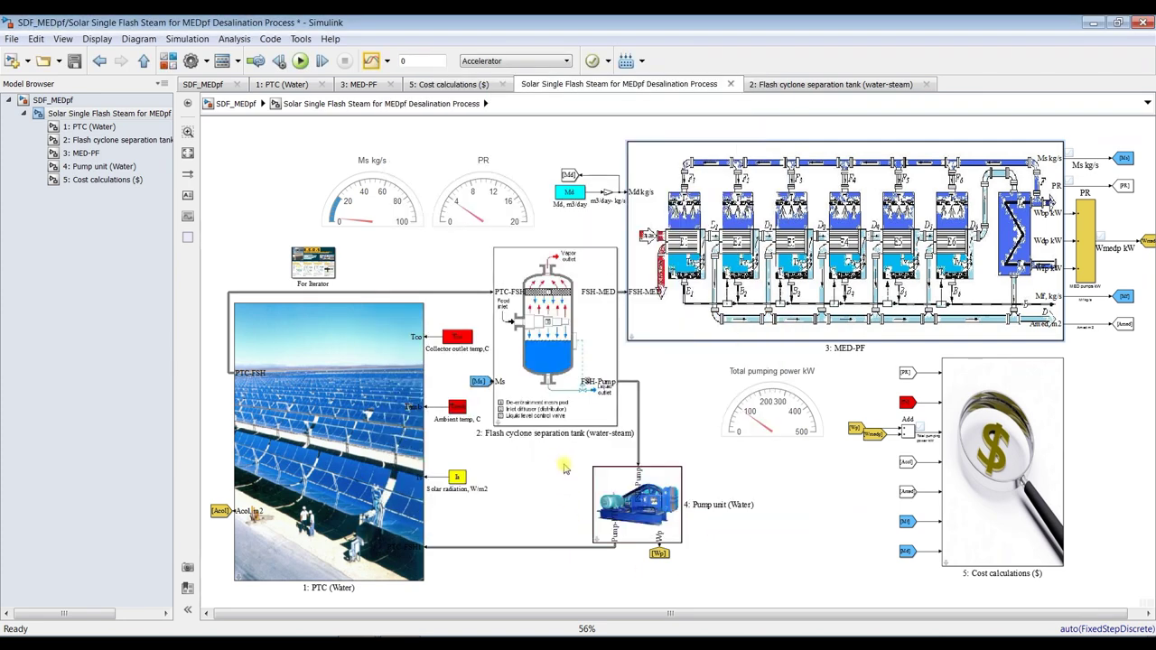
- Review the flash cyclone separation tank's top steam temperature and steam velocity, and accept its parameters
double_click(540, 286)
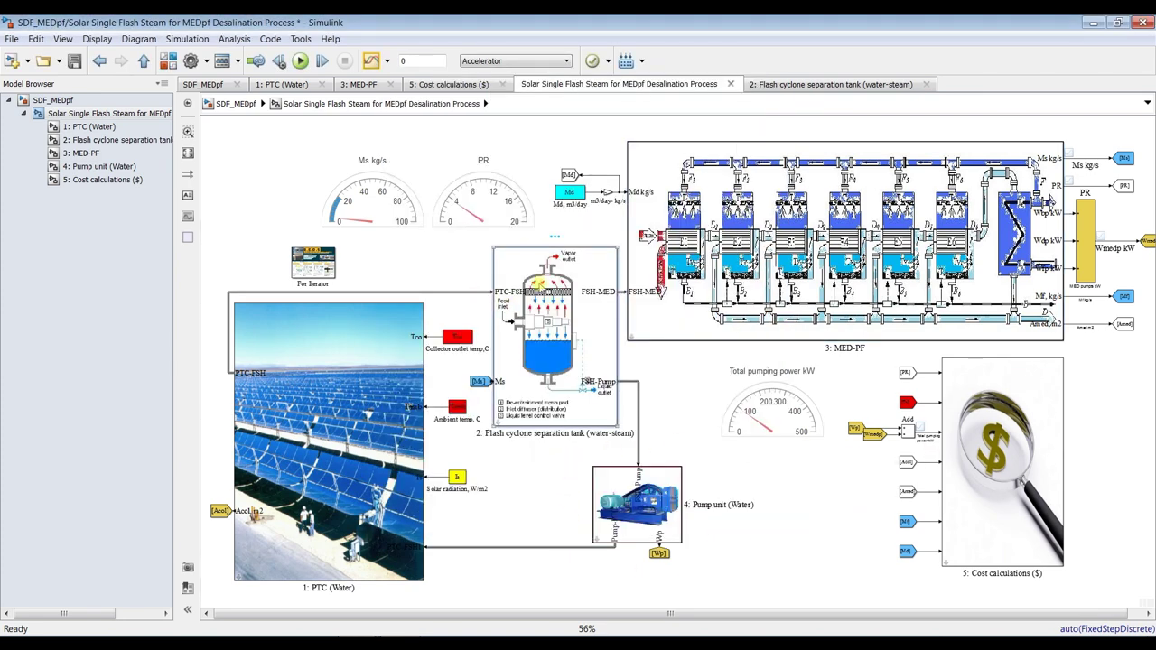
left_click_drag(883, 287, 572, 161)
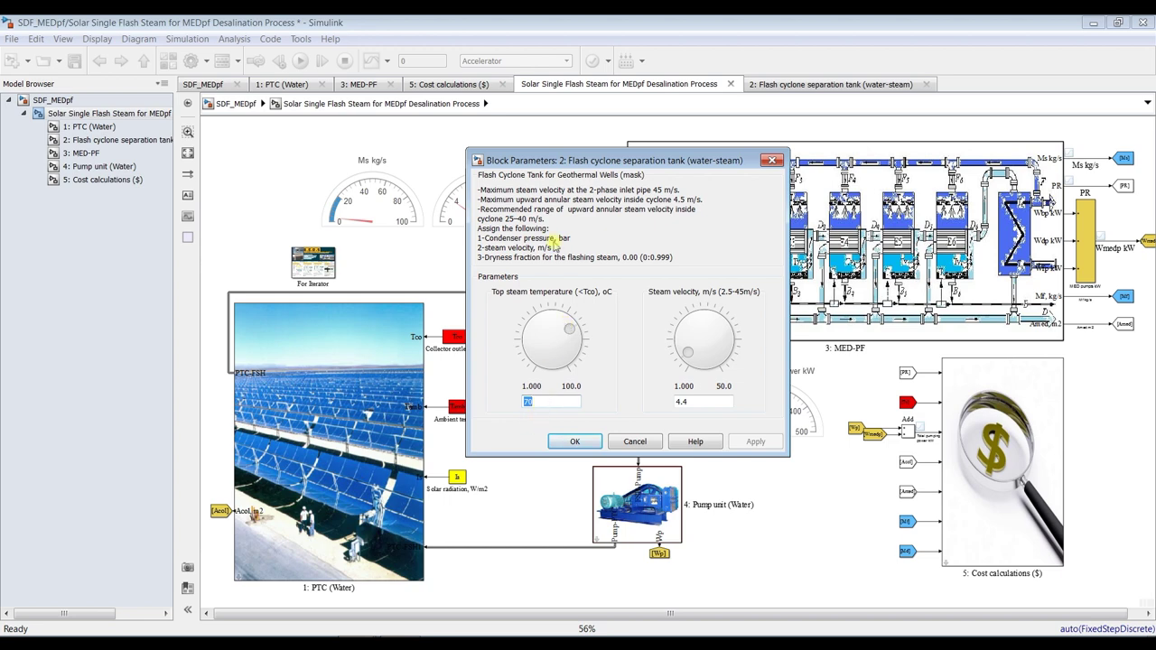
left_click_drag(583, 163, 319, 151)
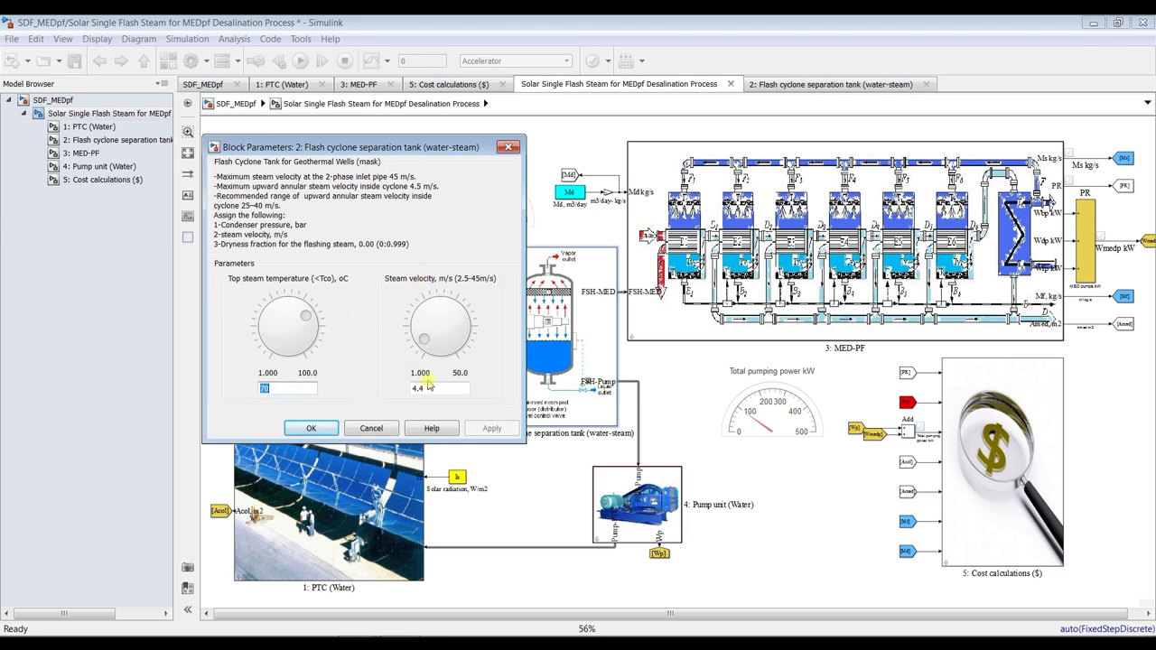
left_click(311, 429)
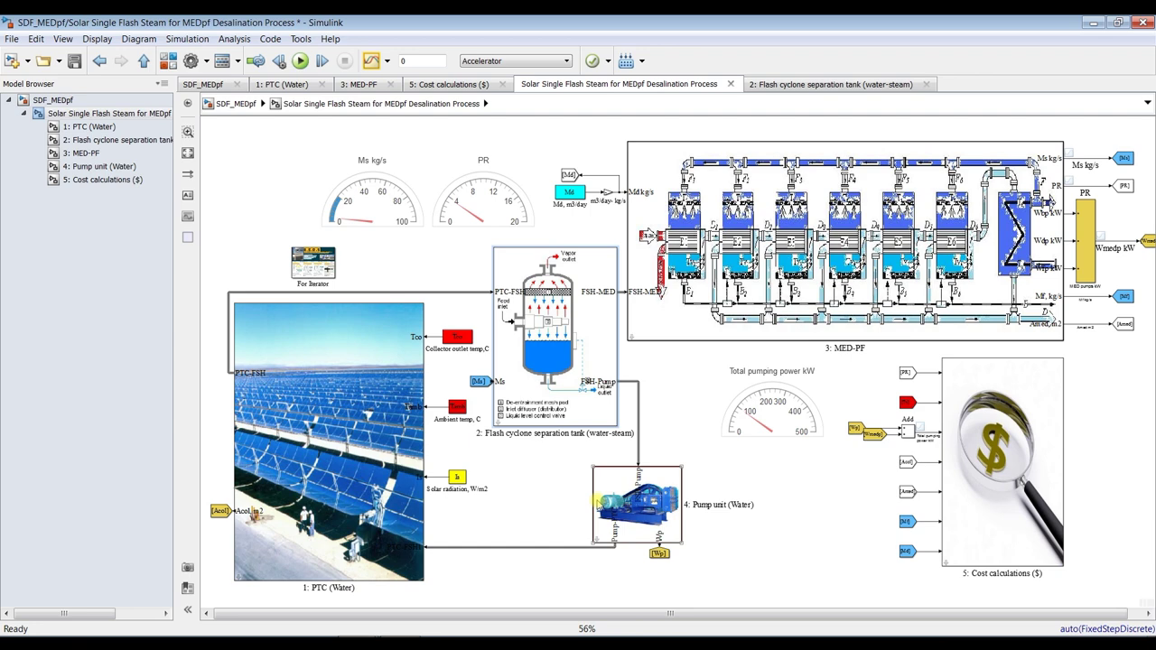
- Check the pump unit's efficiency in its block parameters and accept them
double_click(620, 492)
left_click_drag(618, 450, 612, 318)
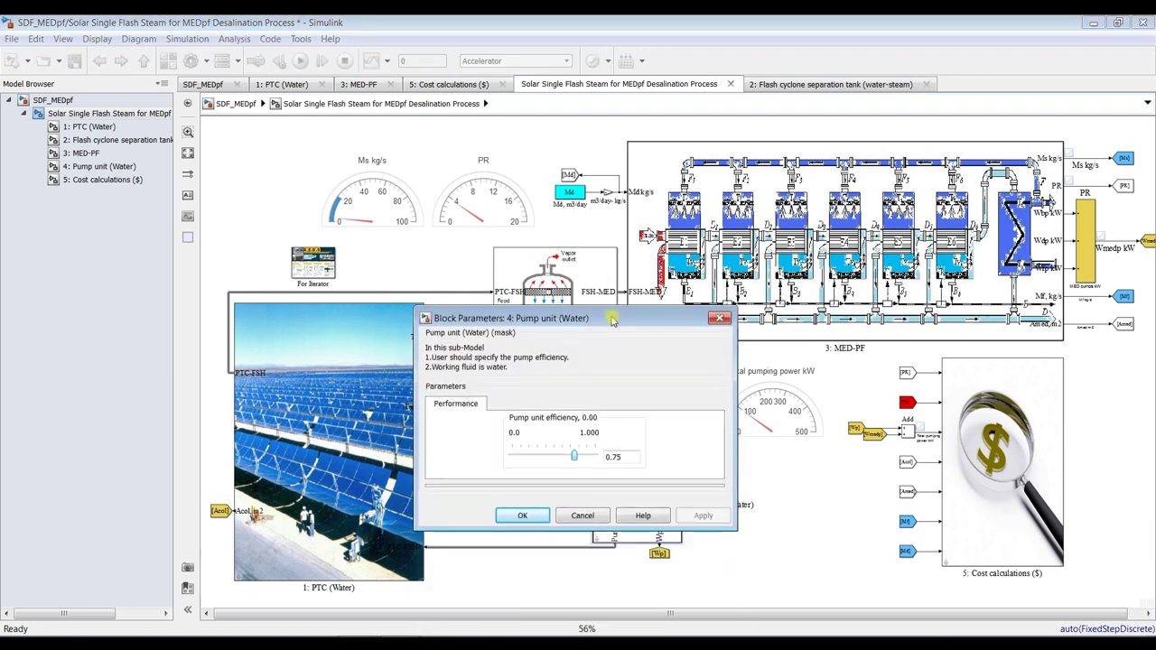
left_click(527, 515)
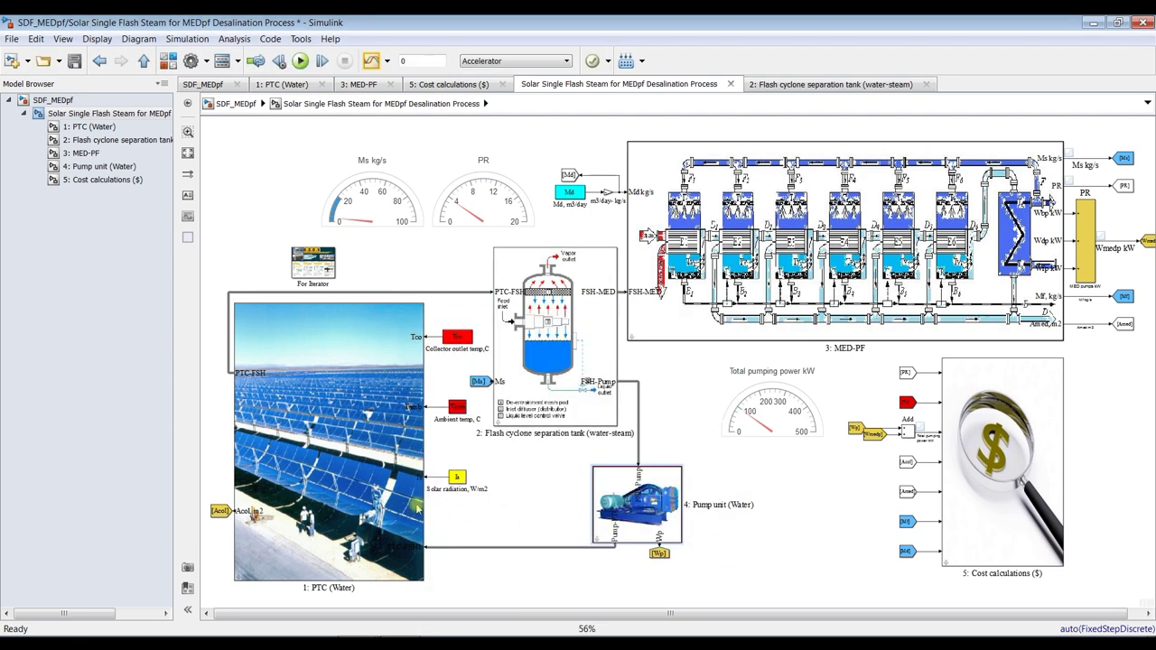
- Review the PTC (Water) block's mass flow rate, collector length and other collector dimensions, and accept its parameters
double_click(348, 364)
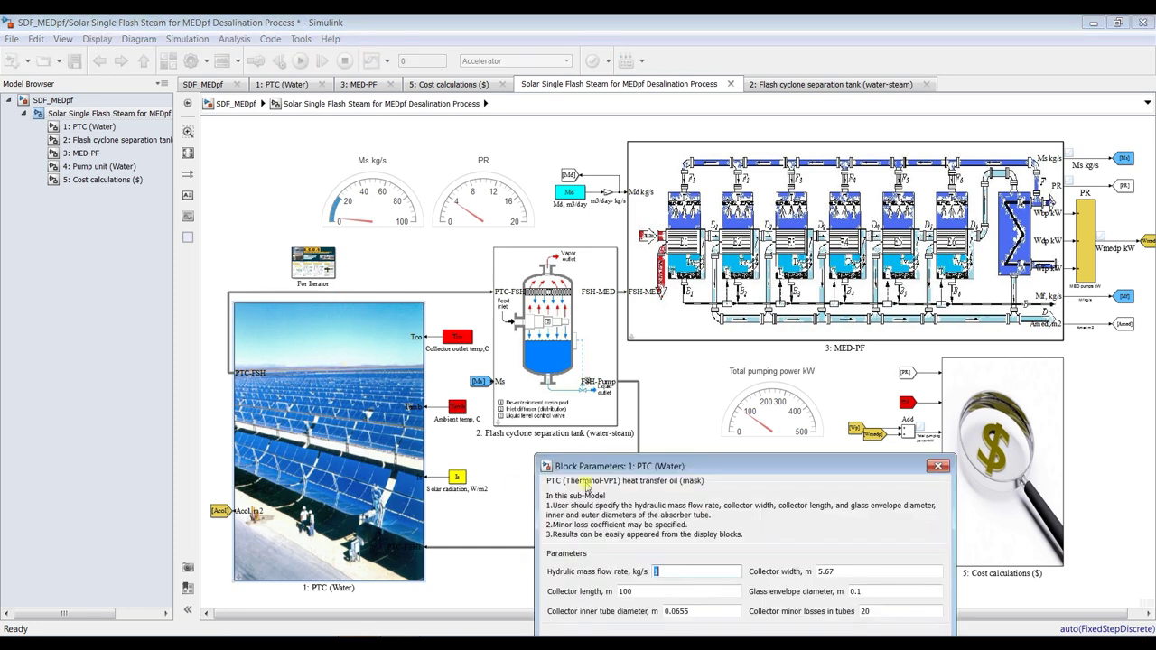
left_click_drag(634, 469, 433, 96)
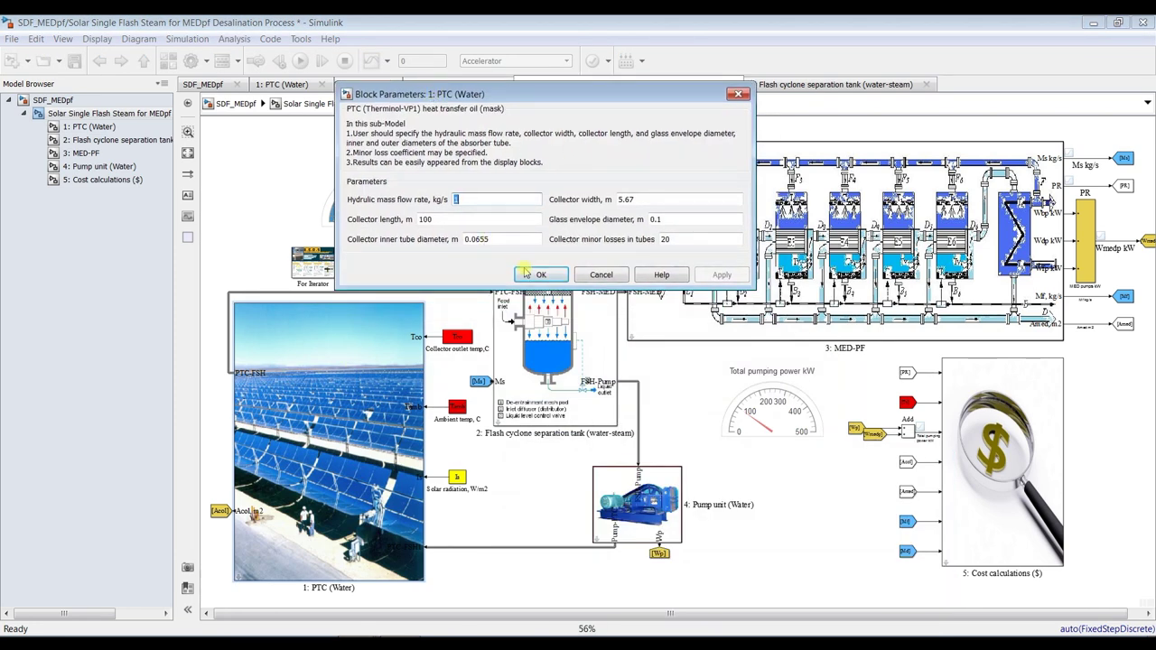
left_click(460, 219)
double_click(444, 218)
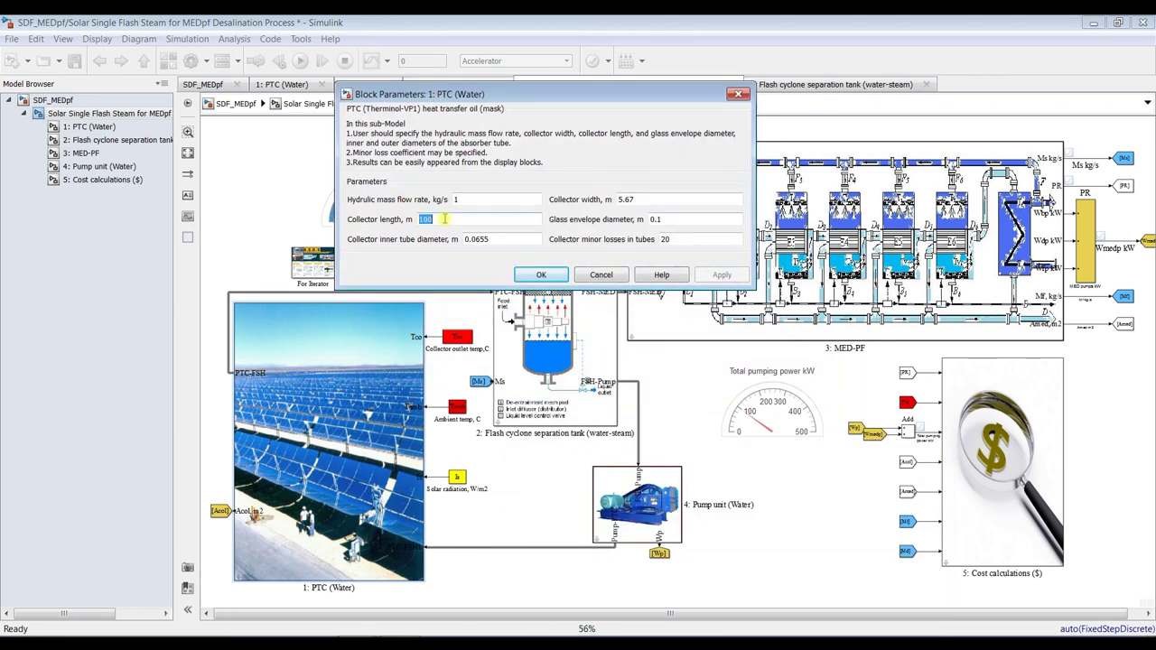
left_click(527, 275)
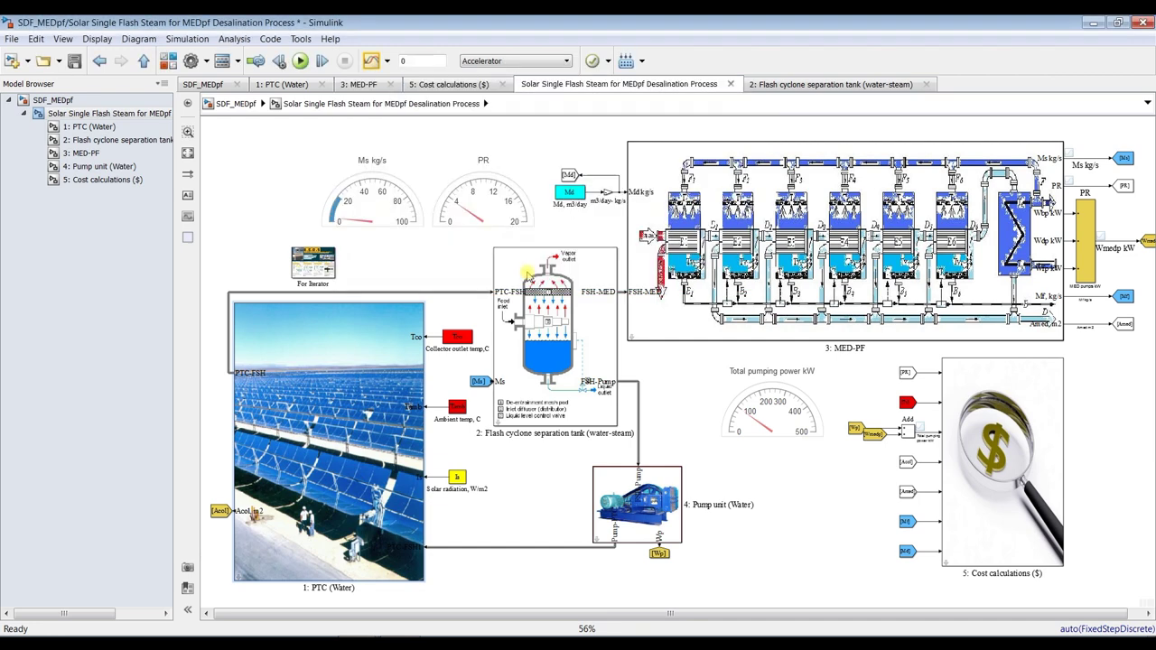
- Save the model and run the simulation
left_click(74, 60)
left_click(301, 60)
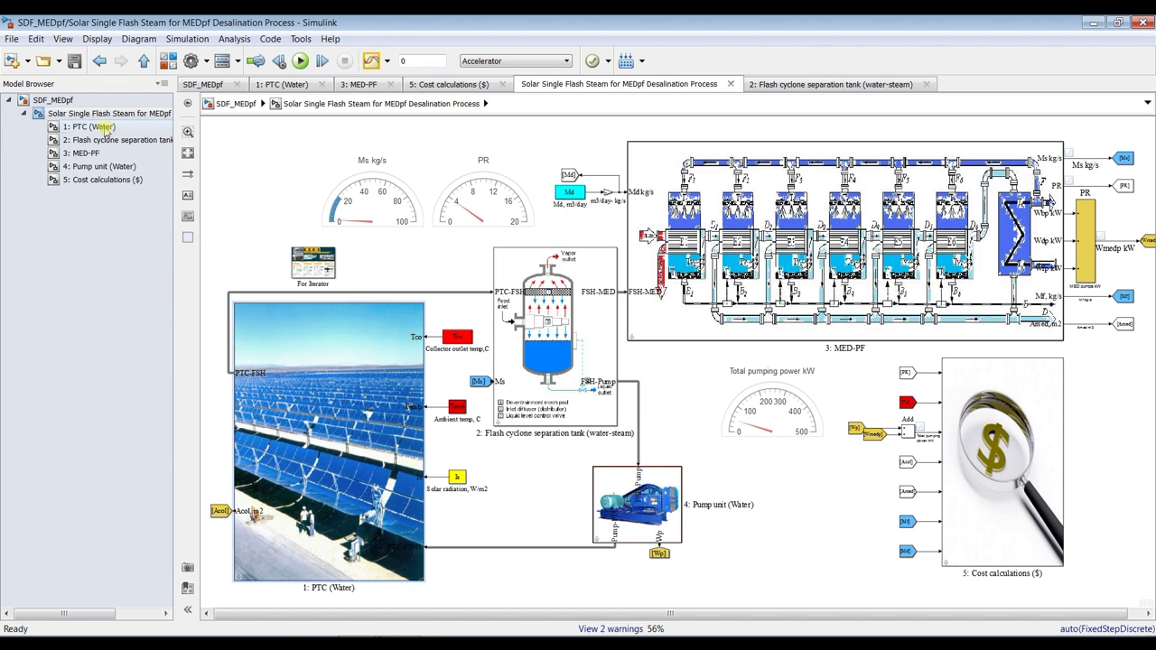
- Open the PTC (Water) subsystem and examine its output displays, from evaporation pressure and collector area through to exergy input
left_click(93, 129)
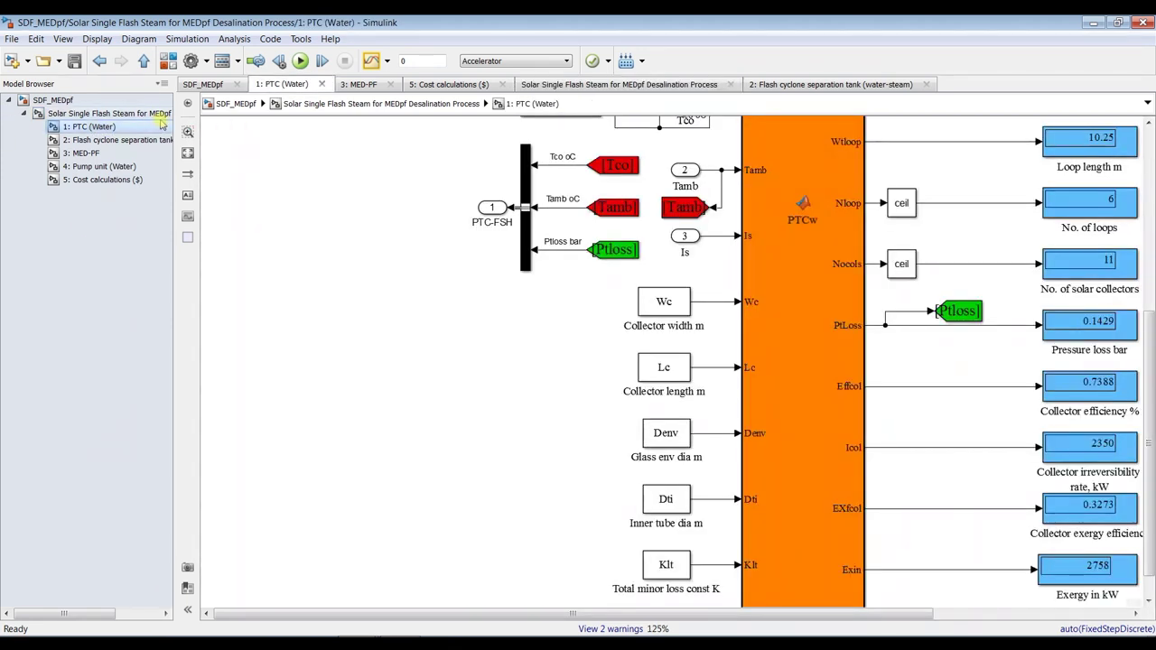
left_click(188, 154)
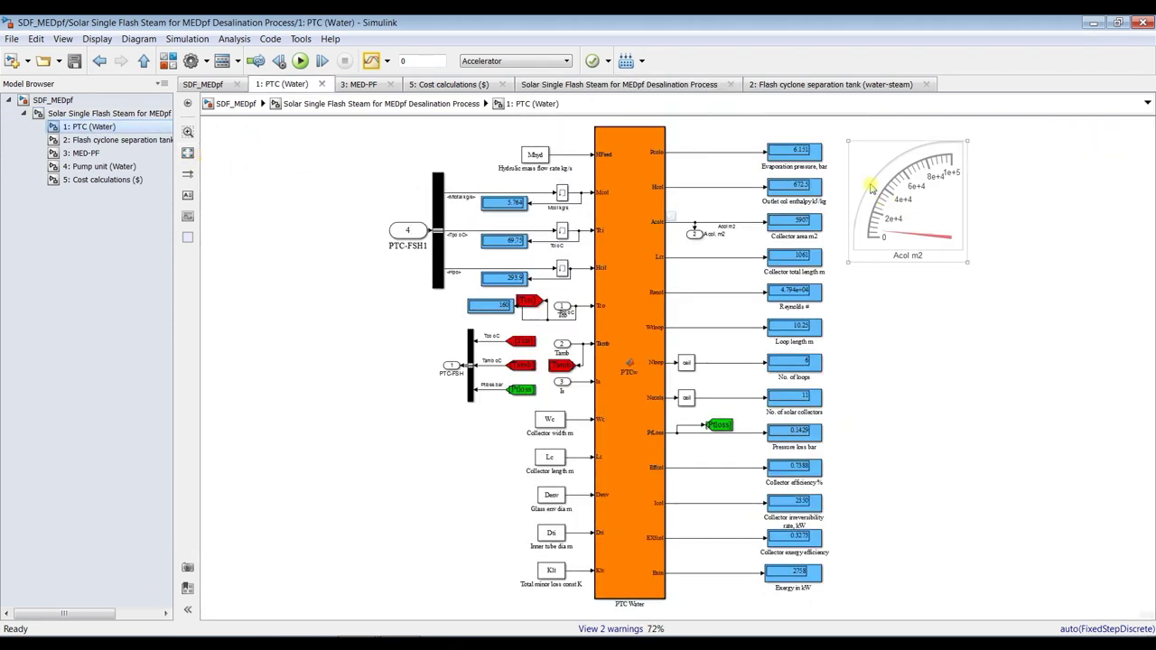
scroll(817, 159, "up", 2)
scroll(817, 158, "up", 2)
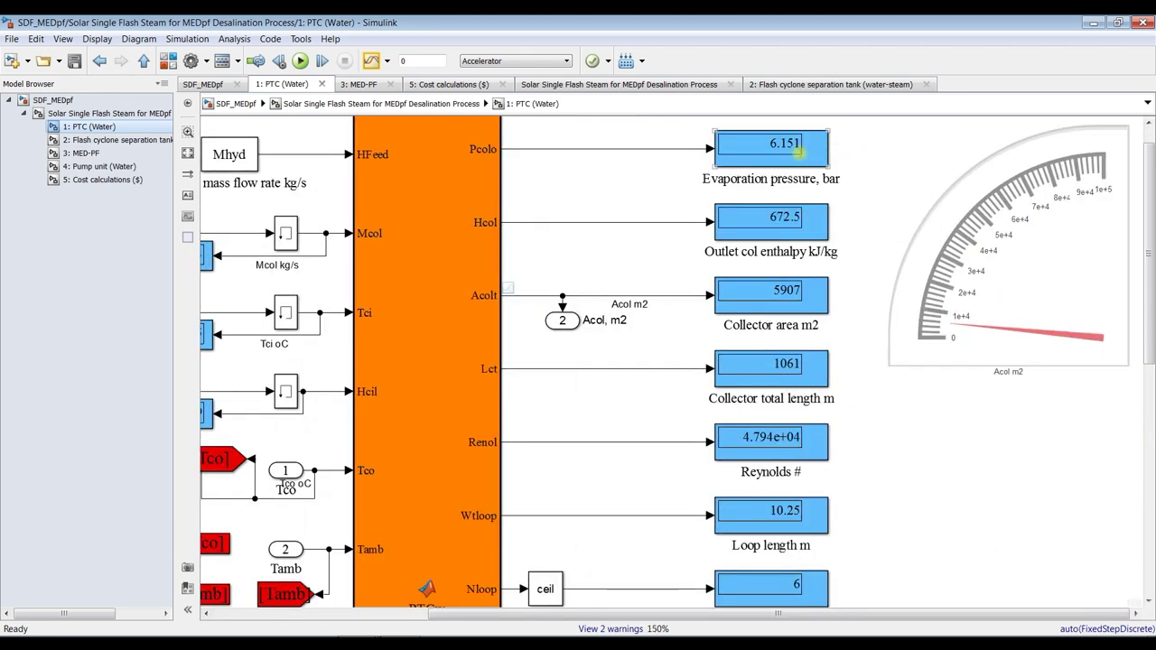
left_click(775, 245)
left_click(802, 292)
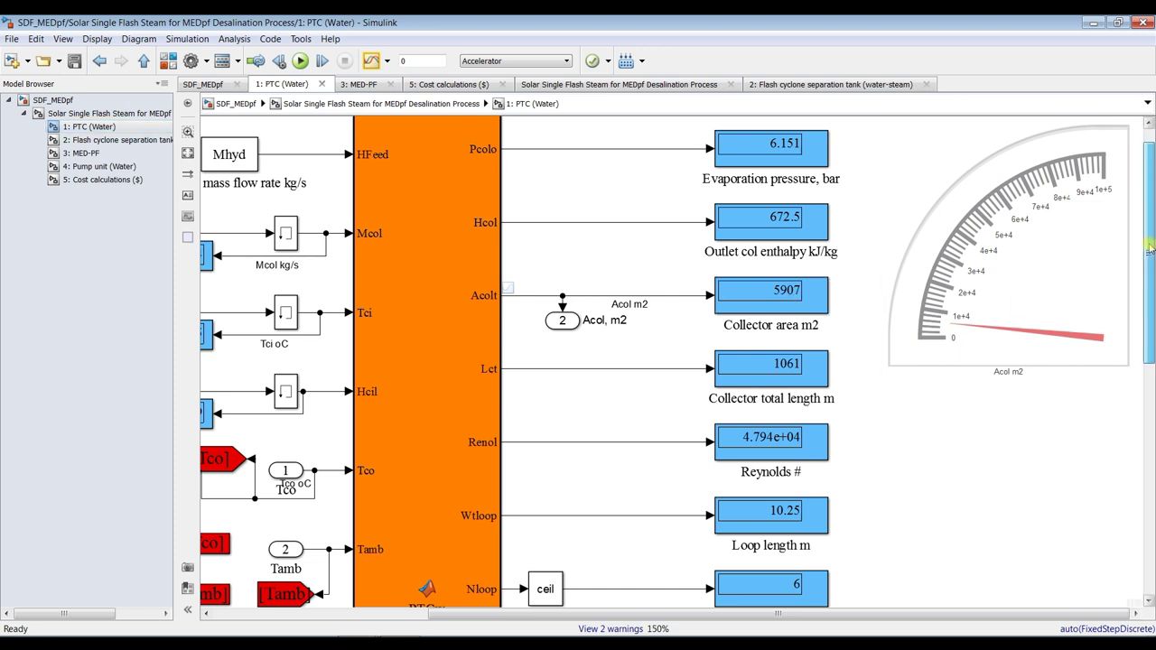
left_click_drag(1150, 236, 1150, 282)
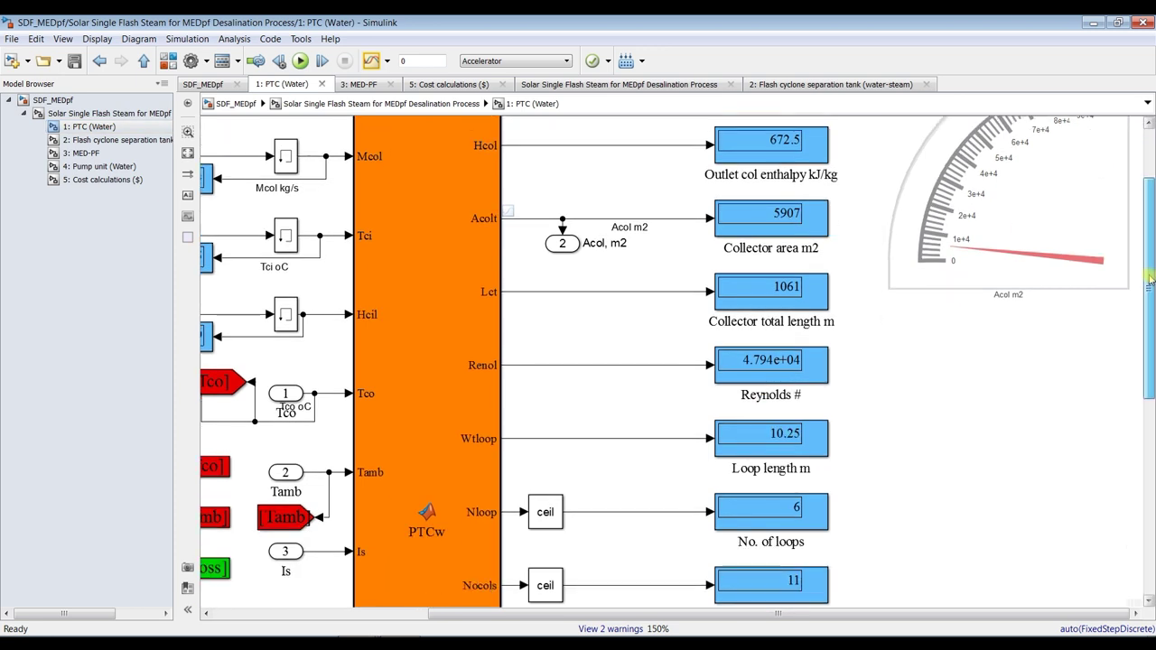
left_click_drag(1150, 281, 1150, 368)
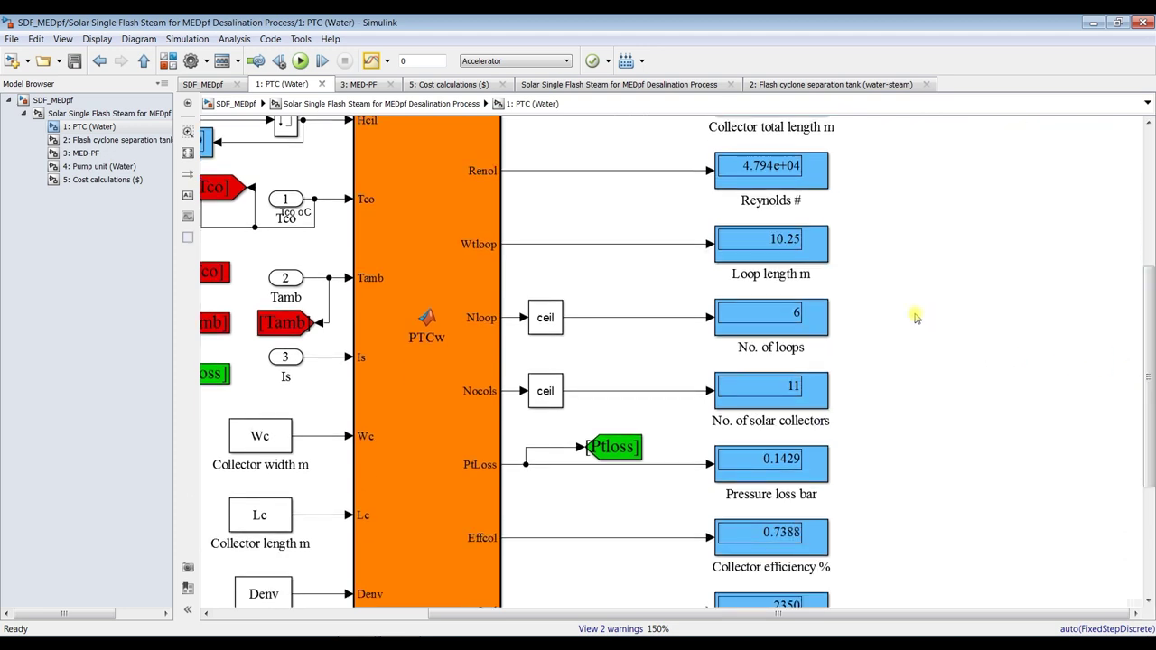
left_click_drag(1150, 441, 1150, 509)
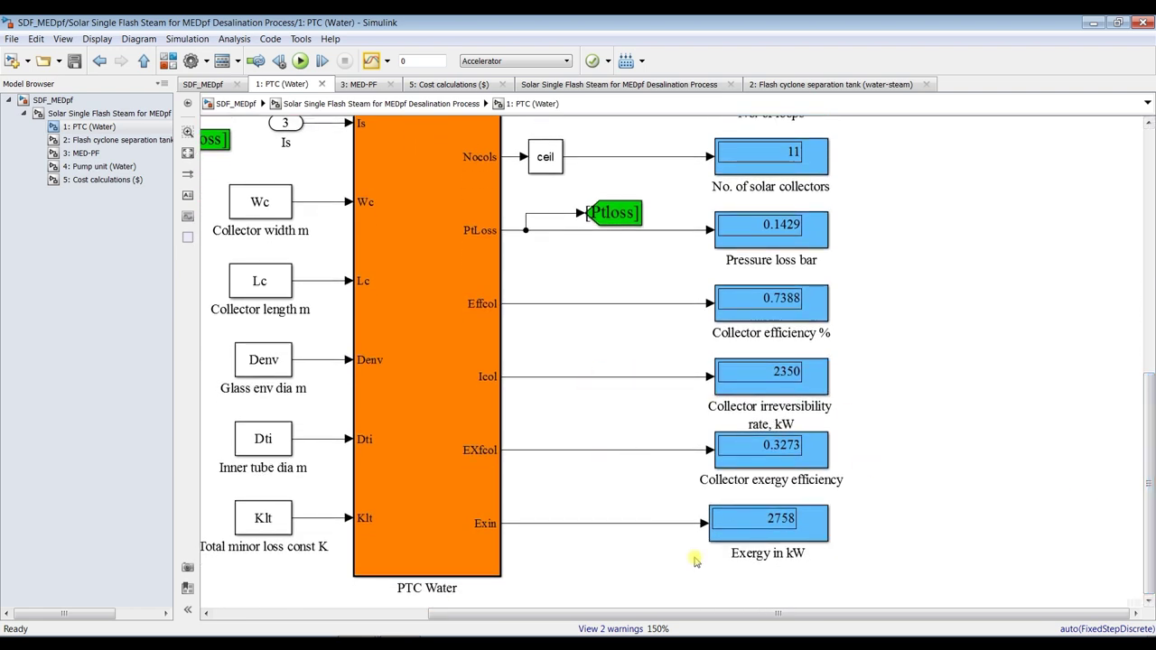
- Examine the Tco, Tamb and Ptloss signals bundled into the PTC-FSH output port of the PTC (Water) subsystem
left_click(187, 154)
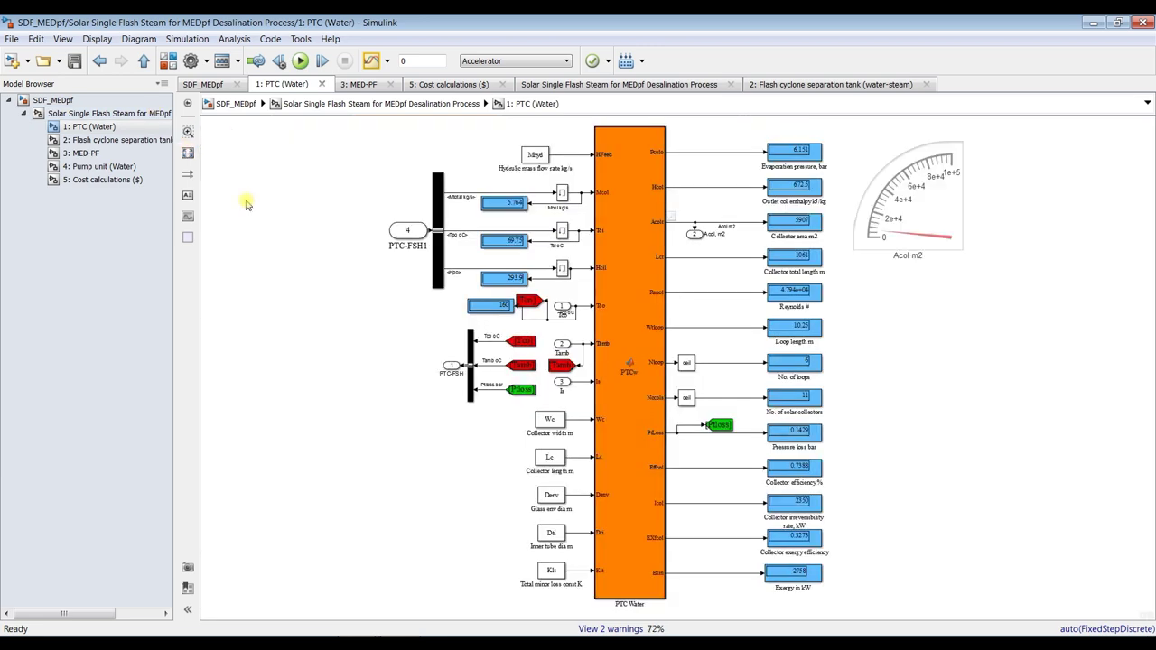
scroll(488, 355, "up", 5)
scroll(476, 355, "up", 3)
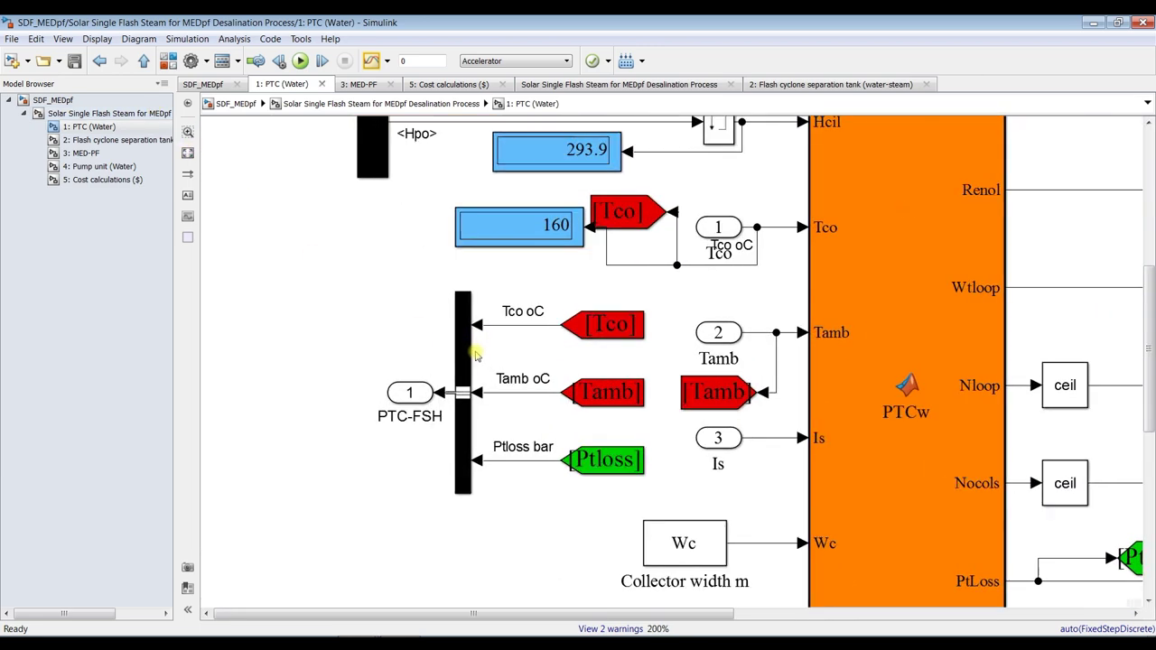
left_click(633, 336)
left_click(537, 355)
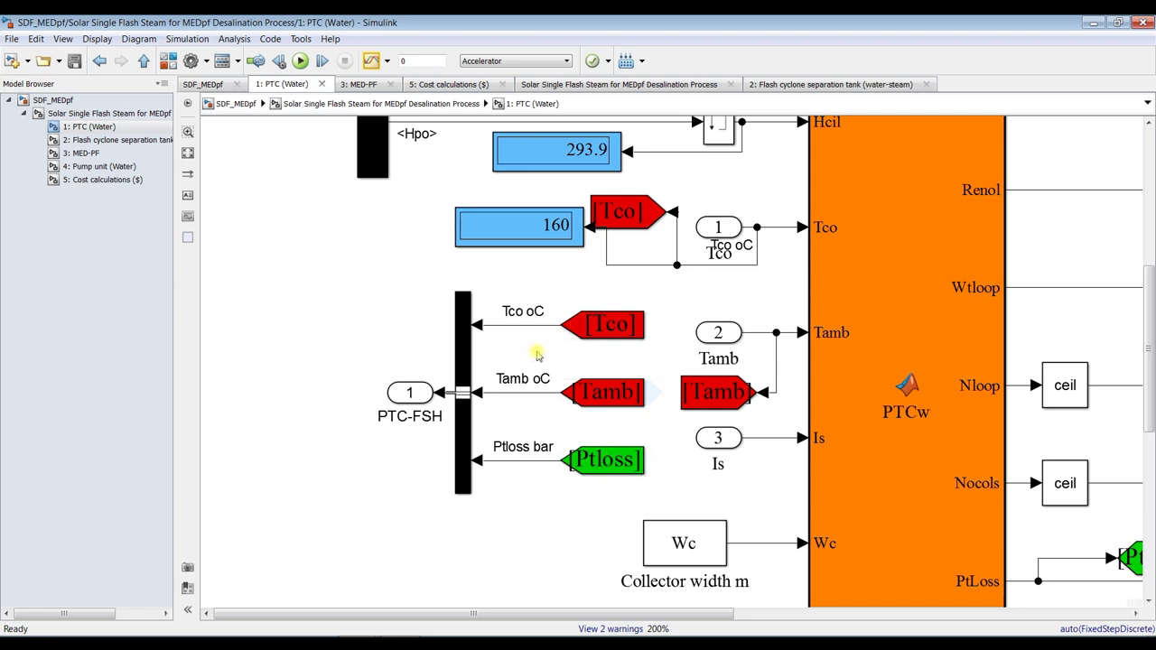
left_click(616, 331)
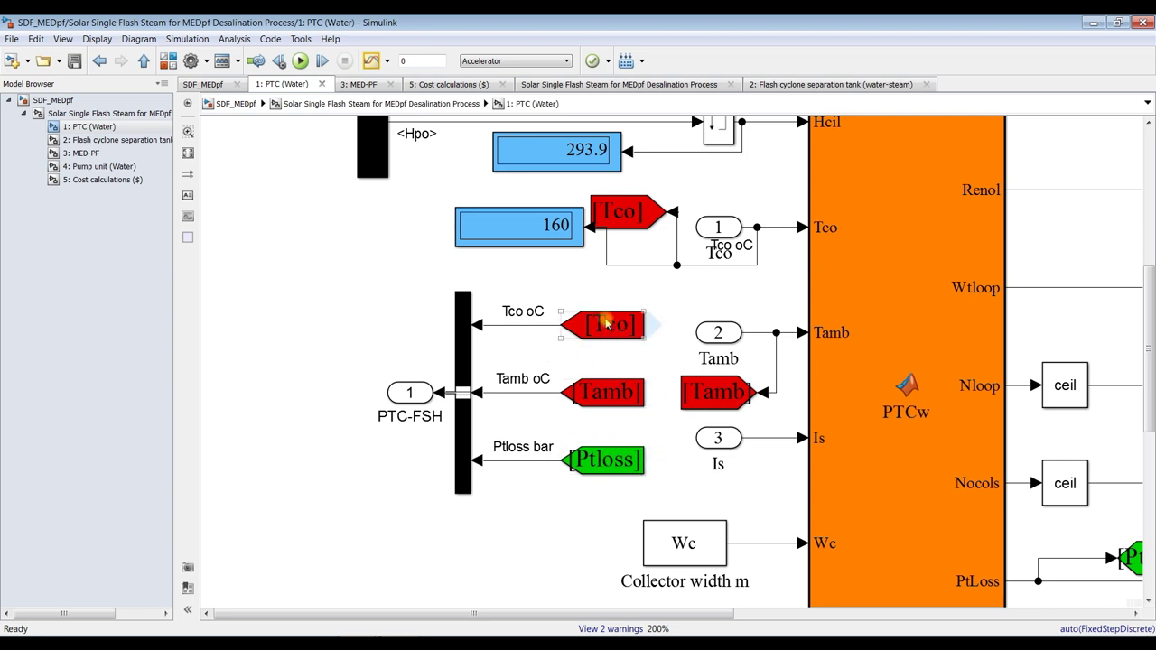
left_click(636, 468)
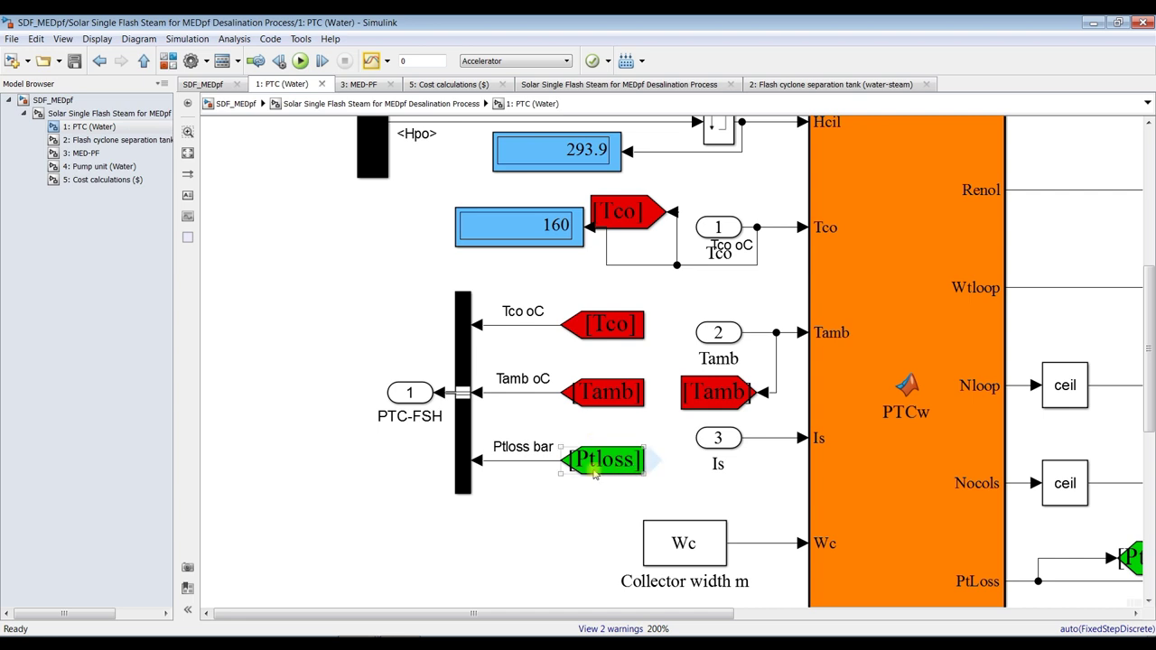
left_click(602, 389)
left_click(604, 329)
scroll(593, 337, "down", 1)
scroll(593, 336, "down", 2)
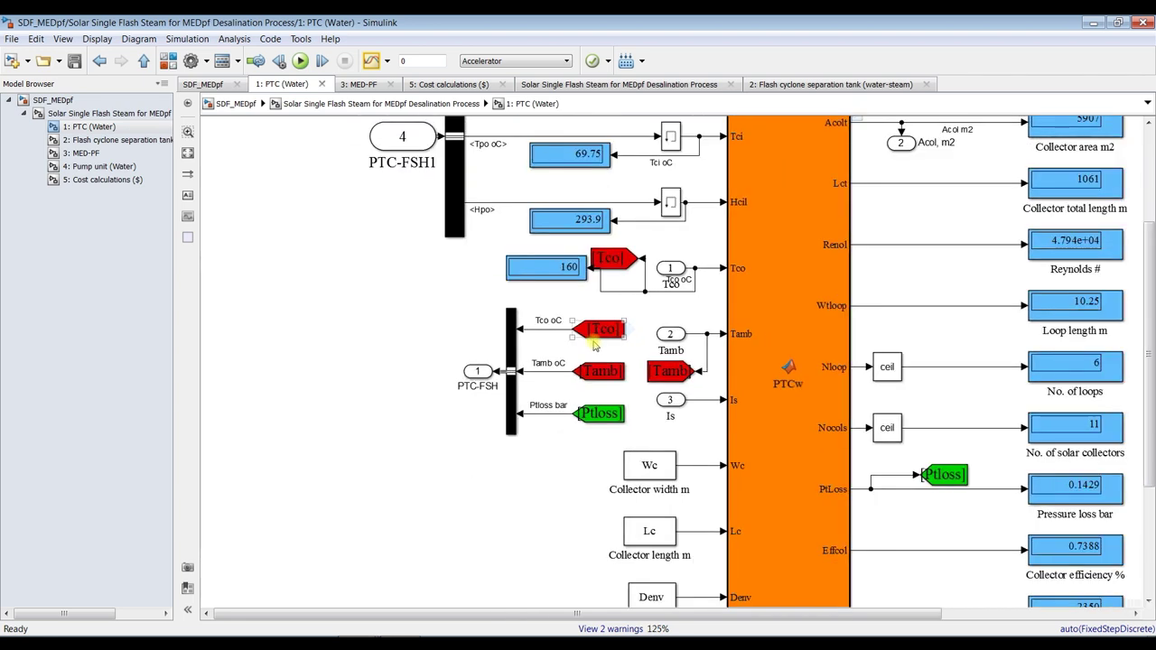
scroll(468, 392, "up", 3)
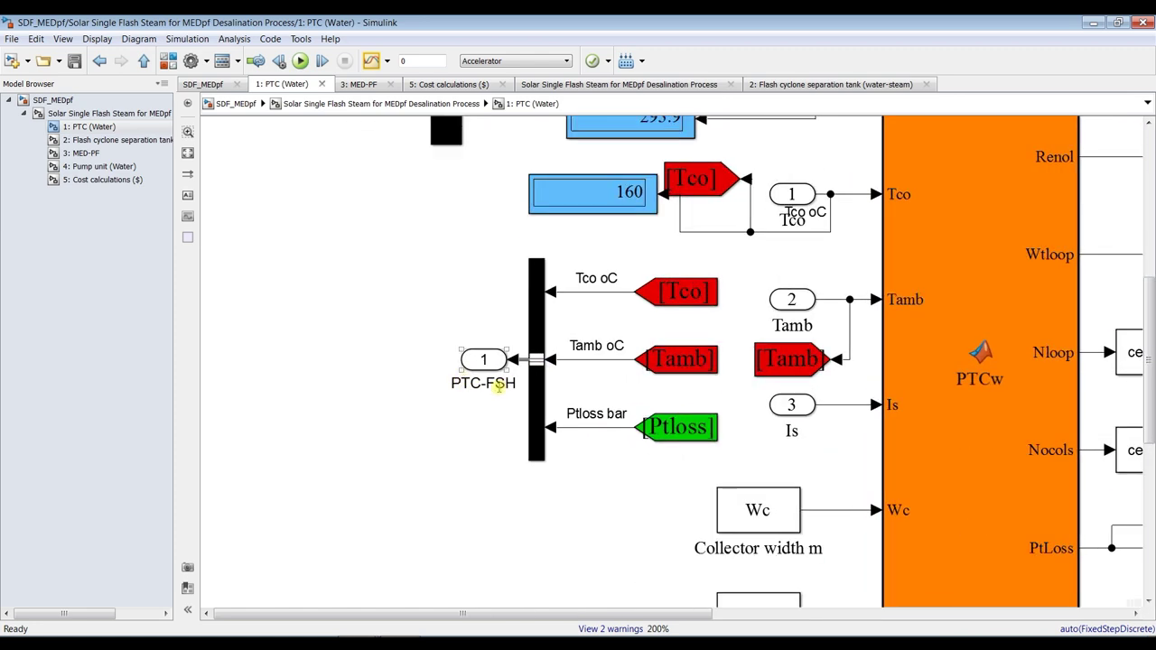
scroll(499, 383, "down", 3)
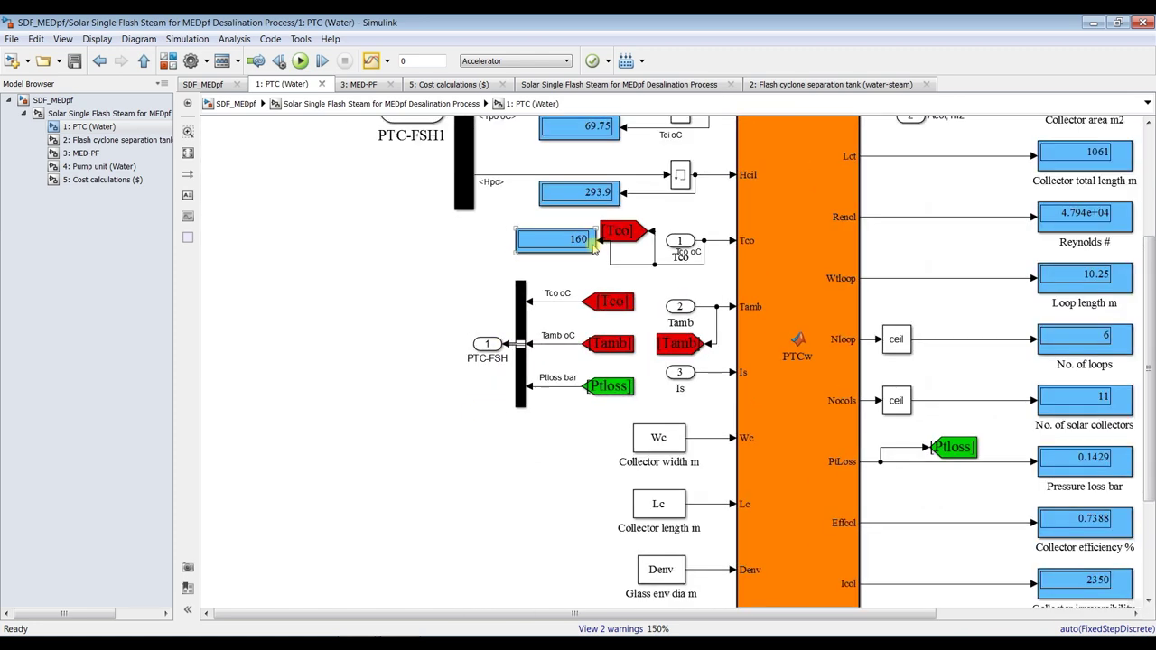
- Rename the PTC-FSH1 input port of the PTC (Water) subsystem as Pump-PTC
scroll(402, 181, "up", 4)
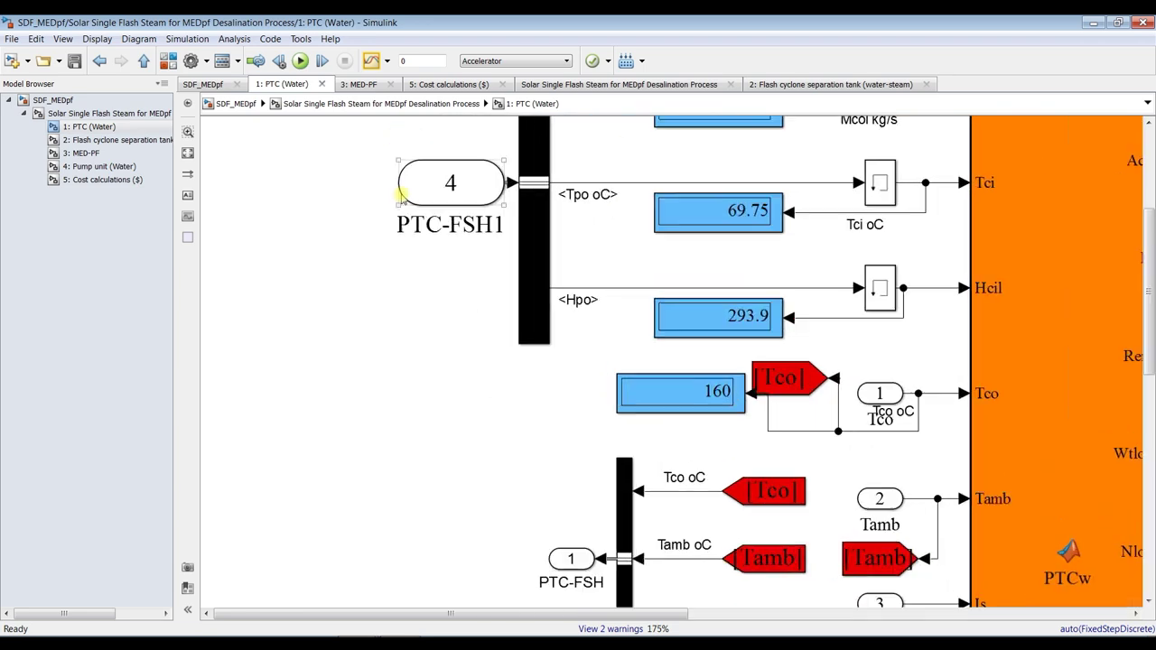
scroll(507, 242, "down", 3)
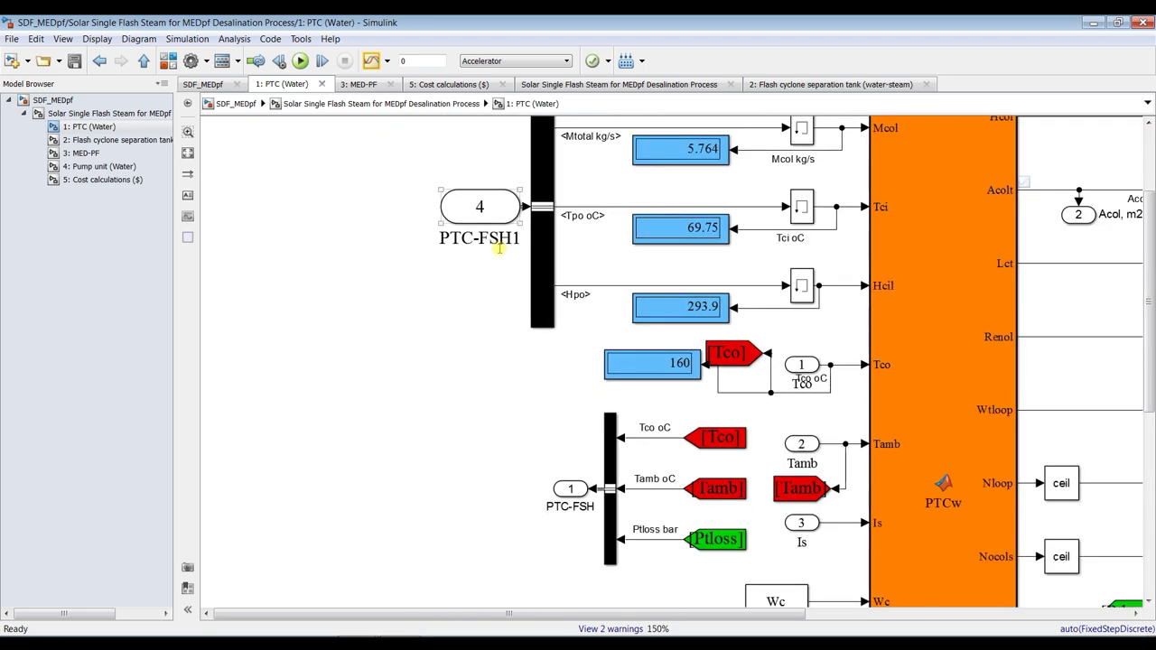
scroll(483, 237, "down", 1)
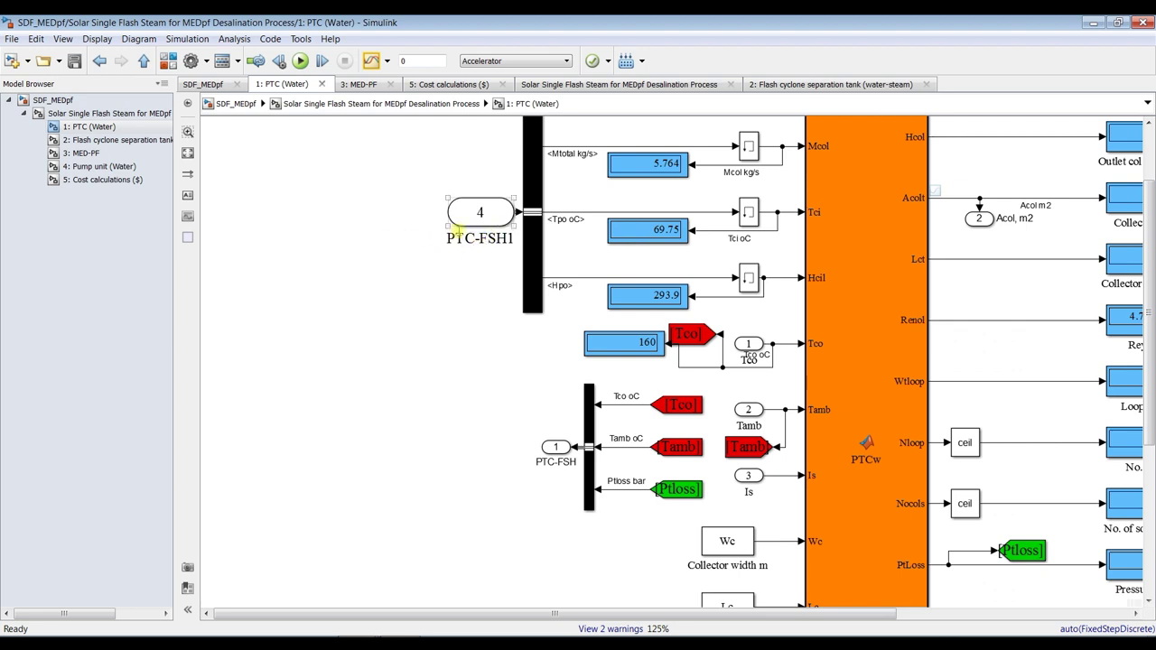
left_click(457, 240)
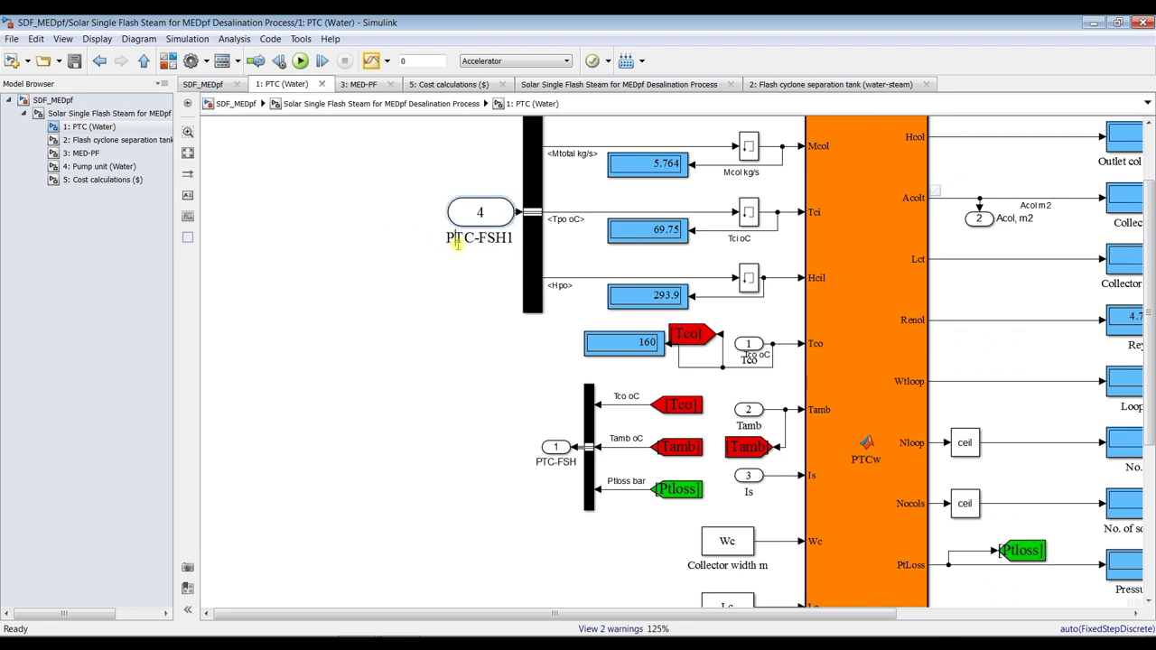
type("Pump")
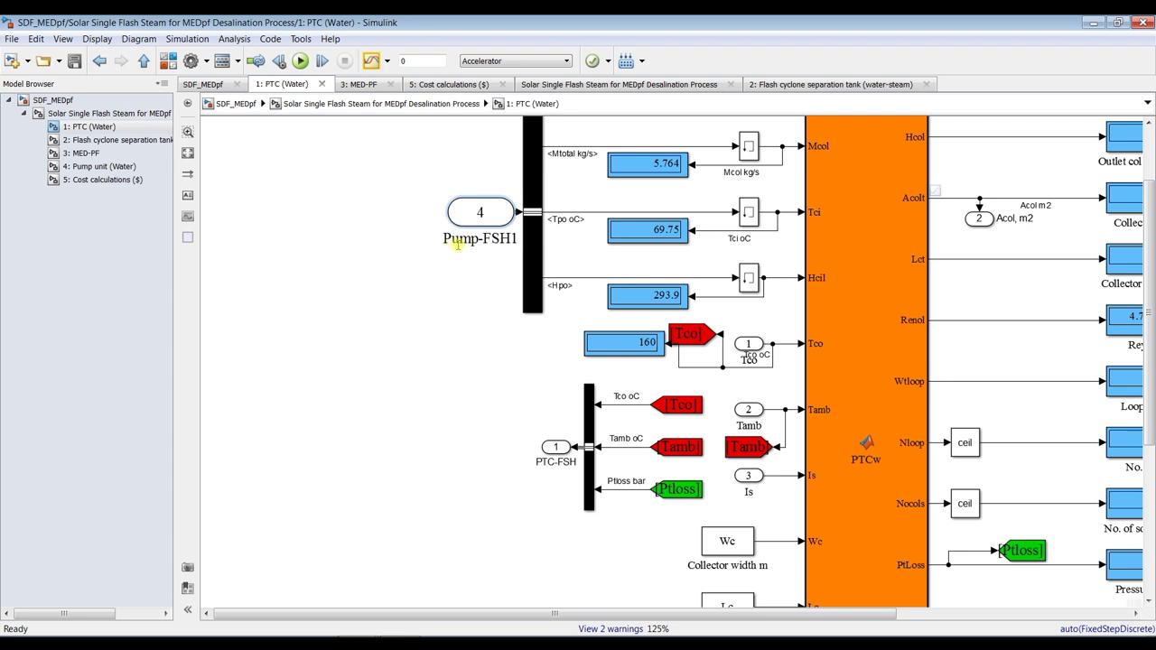
key("shift+Right")
key("shift+Right")
key("shift+Right")
type("PTC")
left_click(488, 335)
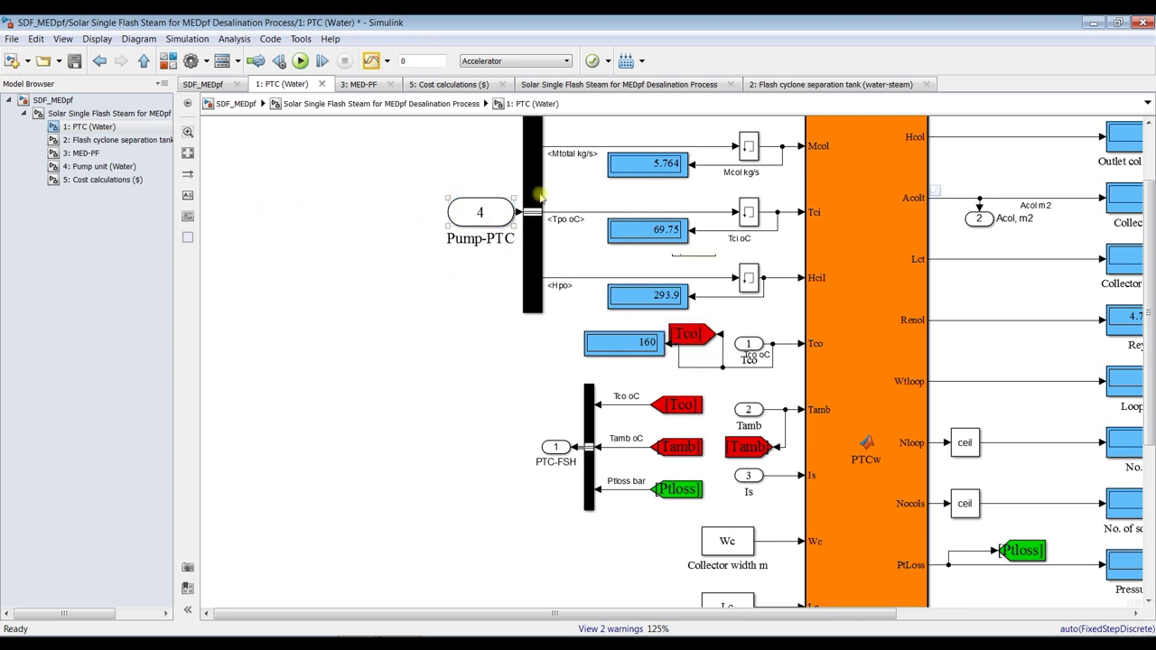
- Return to the Solar Single Flash Steam for MEDpf level and examine the pump-to-PTC and PTC-to-flash-tank connections
scroll(436, 330, "down", 1)
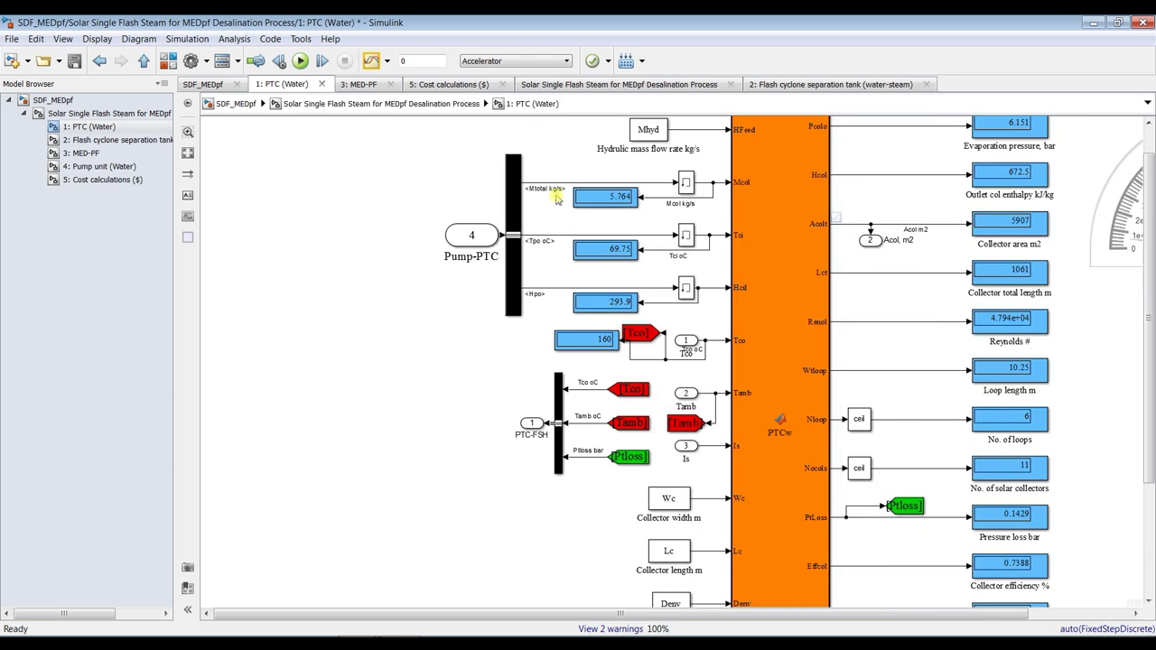
left_click(95, 113)
scroll(626, 529, "up", 3)
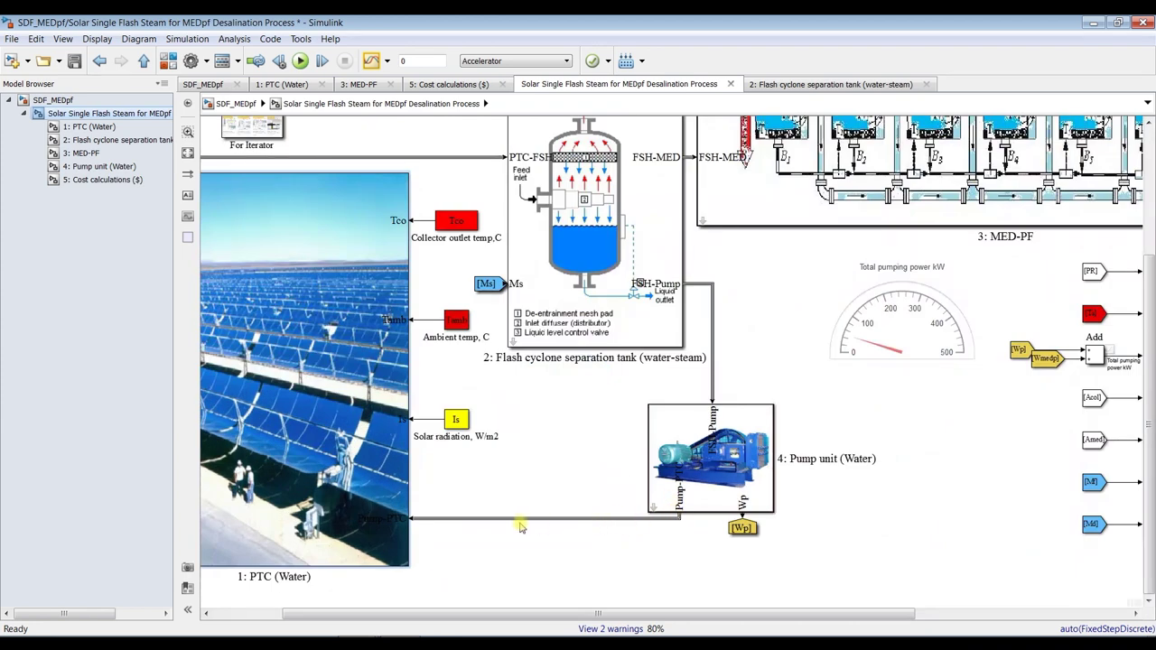
scroll(508, 538, "down", 2)
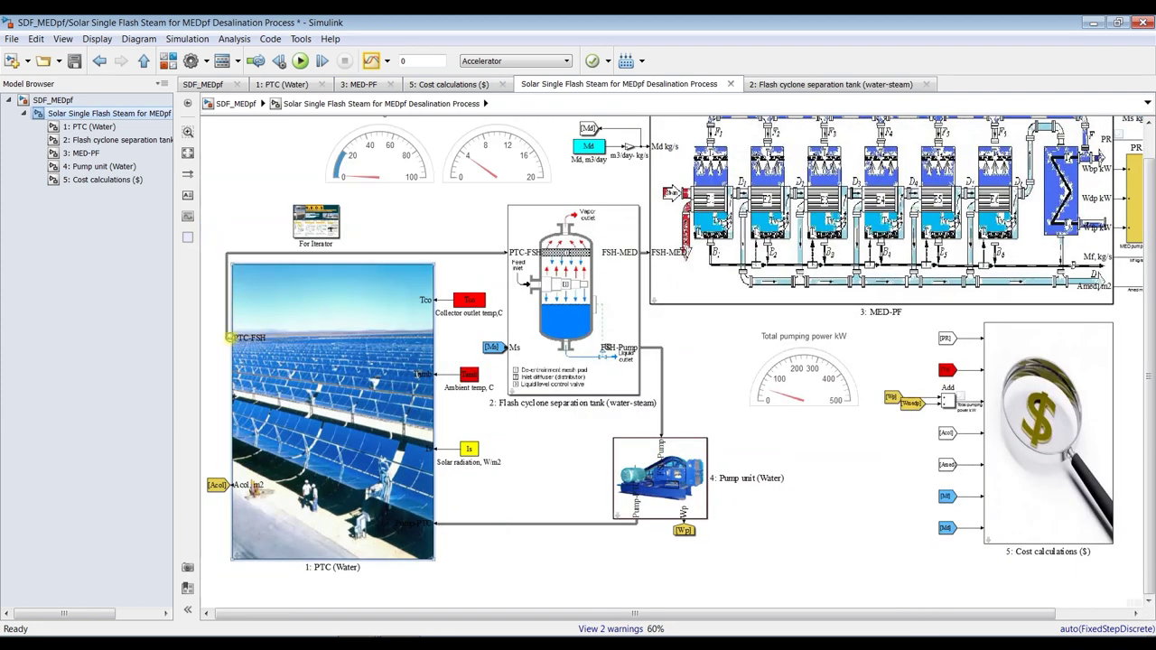
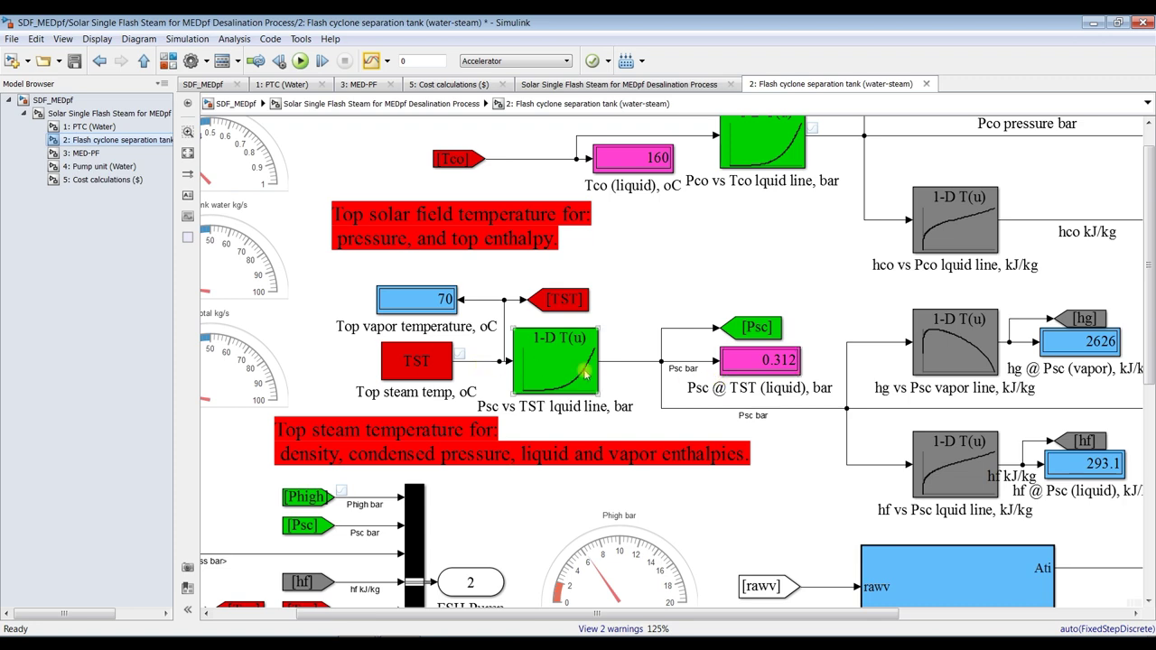
- Examine the flash tank's steam property lookup tables for vapor and liquid enthalpy, Tsc temperature and vapor density against Psc
scroll(942, 423, "down", 1)
scroll(938, 352, "up", 2)
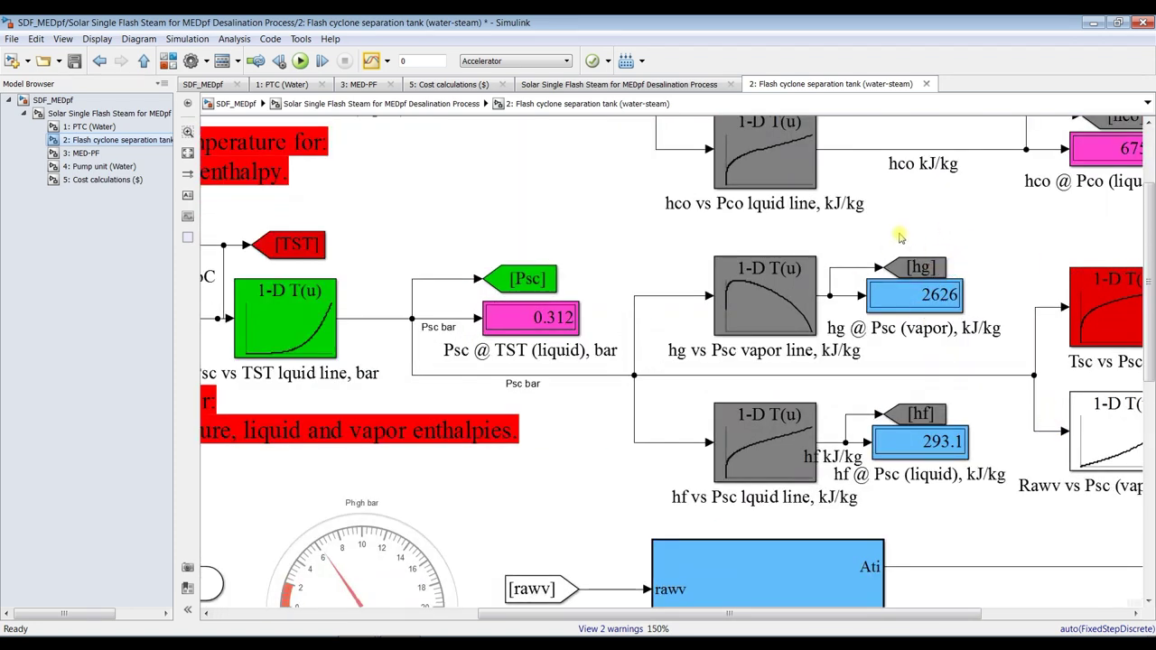
left_click(927, 269)
scroll(346, 306, "down", 1)
scroll(560, 300, "down", 1)
scroll(937, 344, "up", 1)
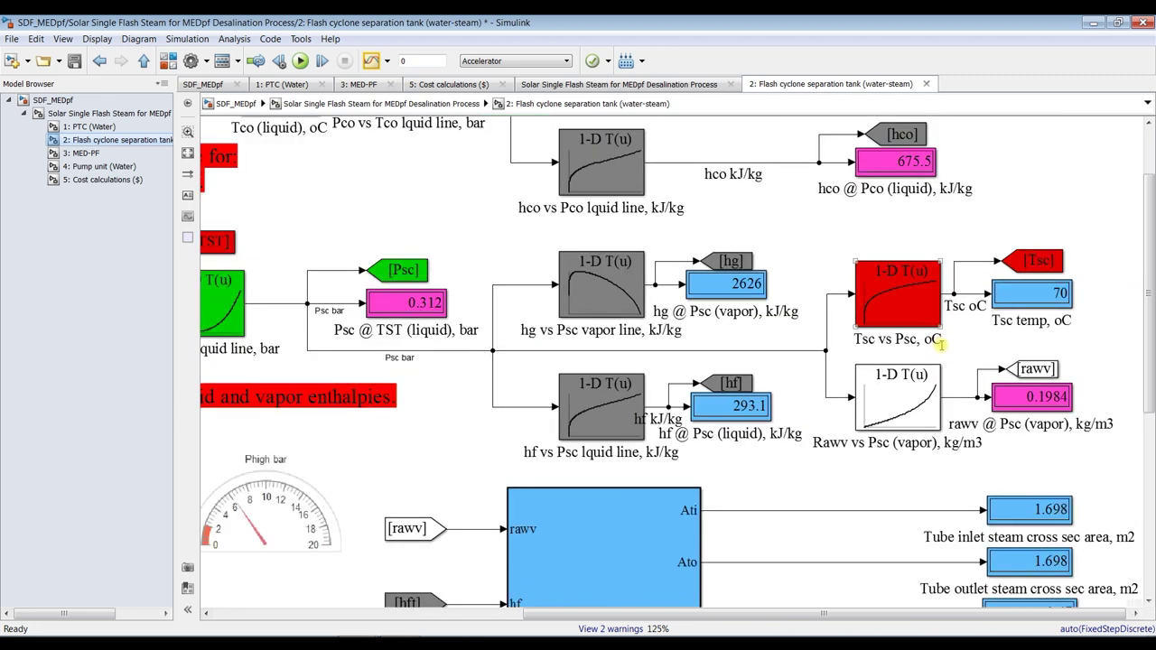
scroll(940, 344, "up", 1)
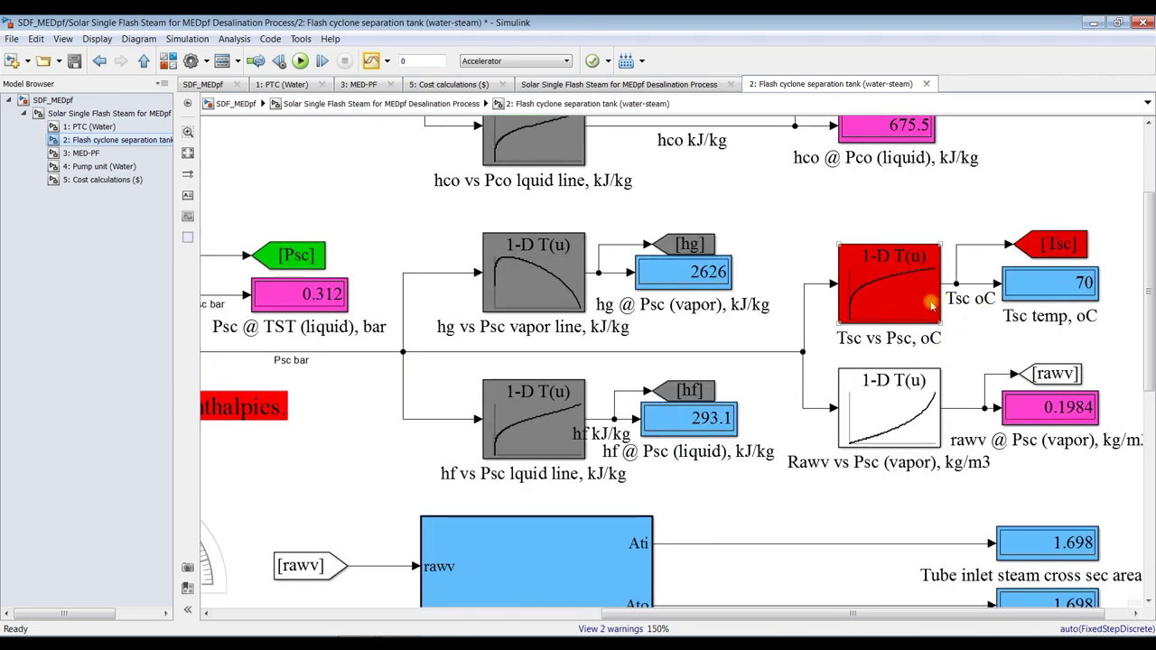
scroll(942, 384, "down", 1)
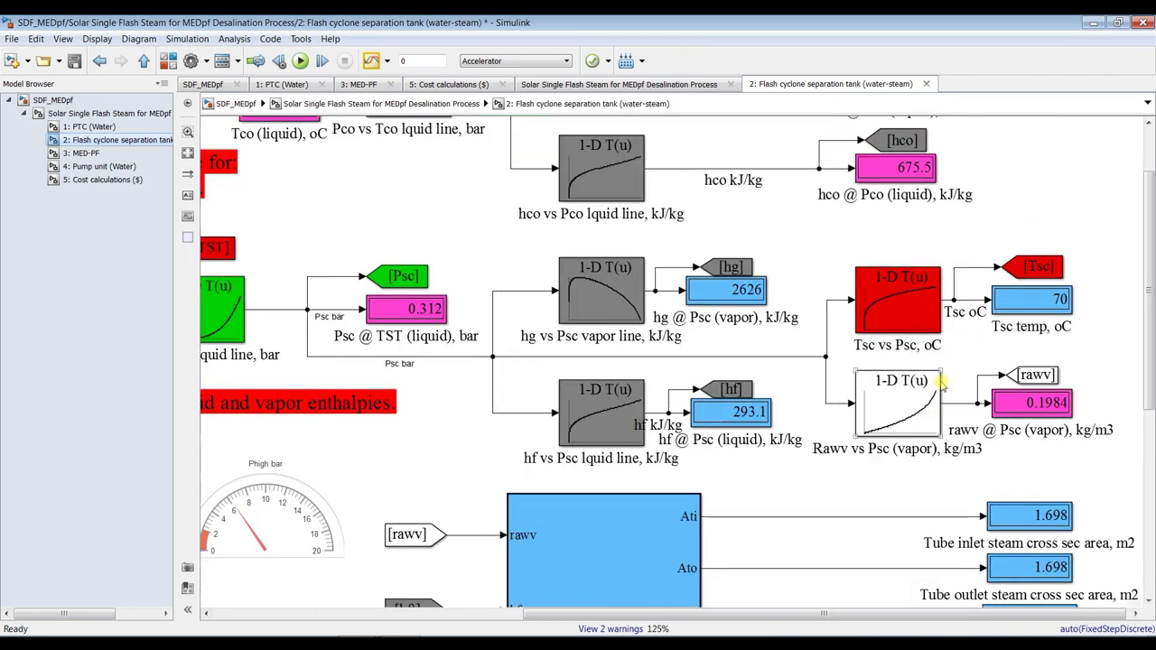
scroll(942, 384, "down", 1)
- Inspect the Flsh cyclone tank function block's input tags and its output displays
left_click_drag(1152, 251, 1151, 412)
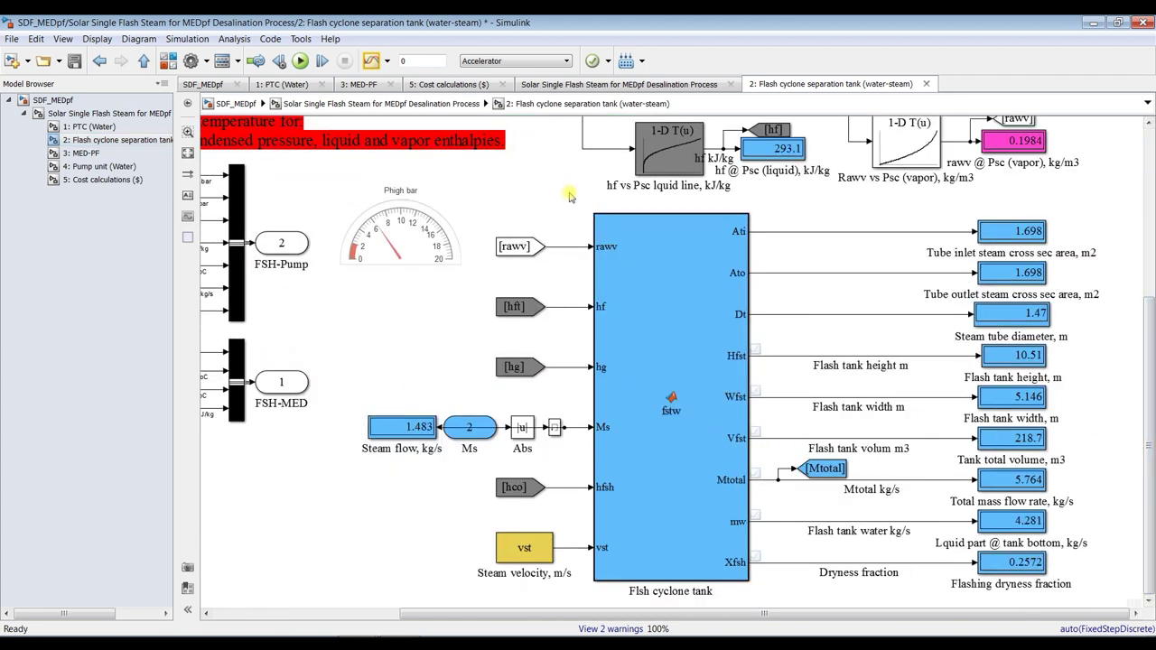
left_click(684, 351)
left_click(496, 285)
left_click(516, 312)
left_click(533, 332)
scroll(560, 352, "down", 2)
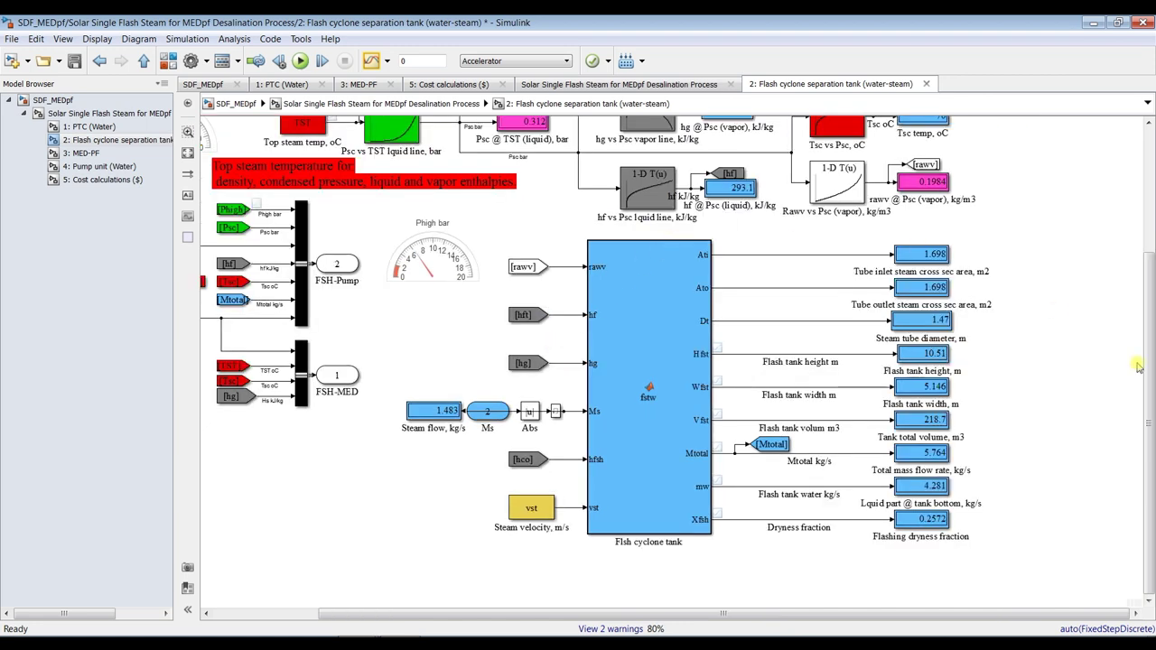
- Change the Goto tag of the From block feeding the flash tank function's hf input to hf
left_click_drag(1150, 351, 1150, 177)
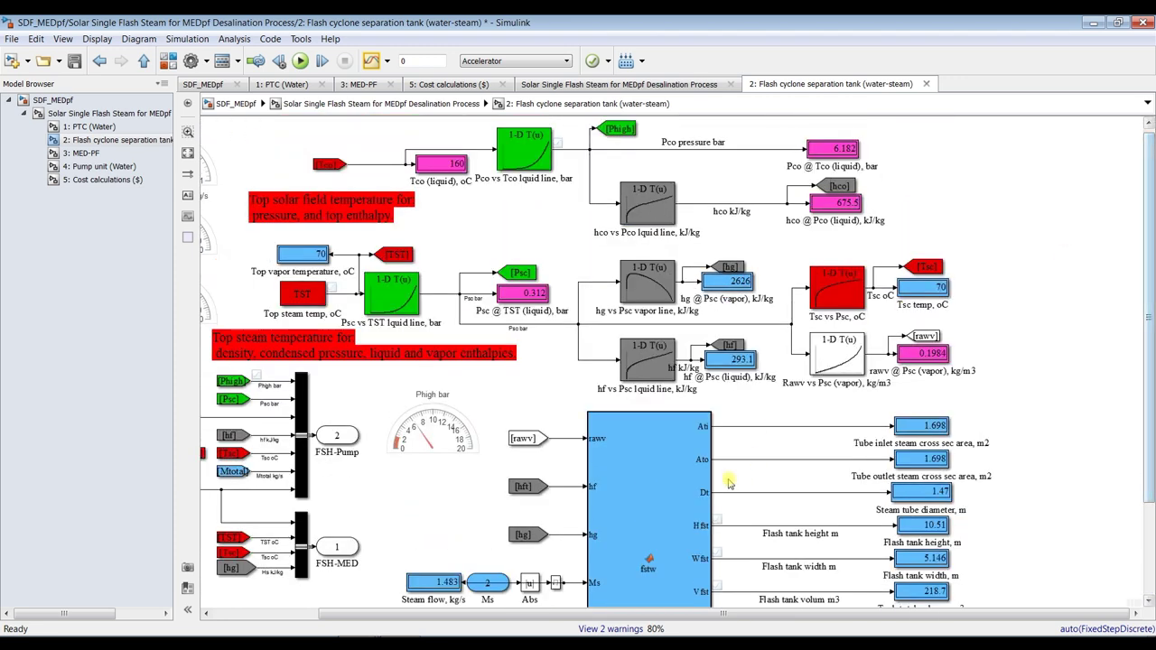
double_click(528, 488)
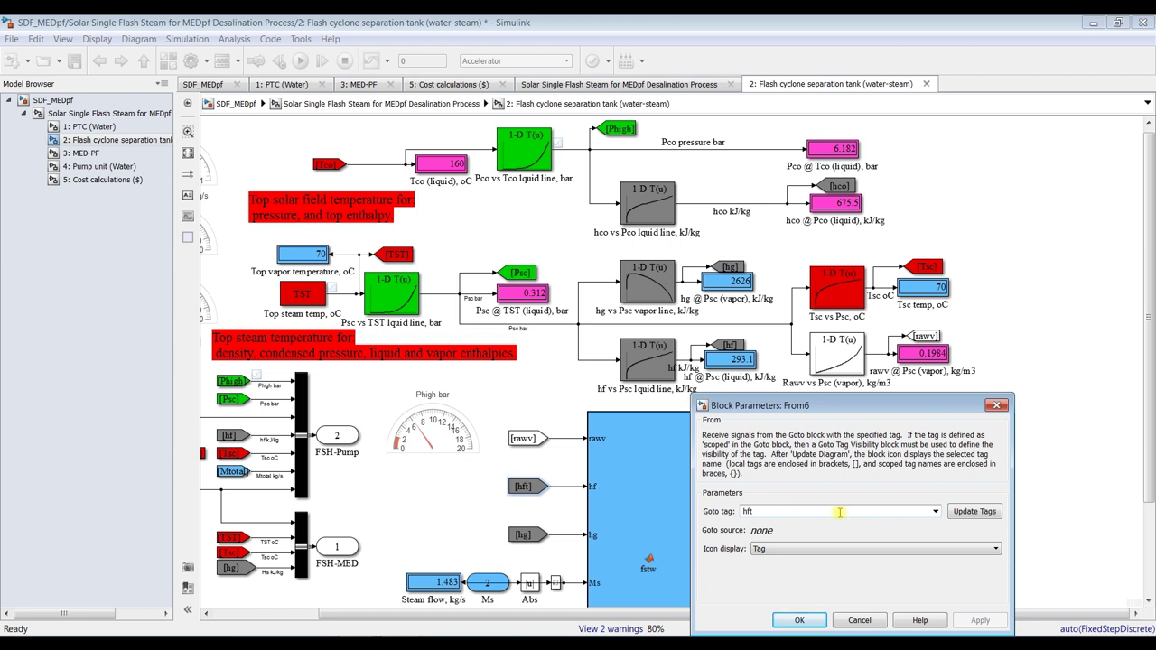
left_click(973, 512)
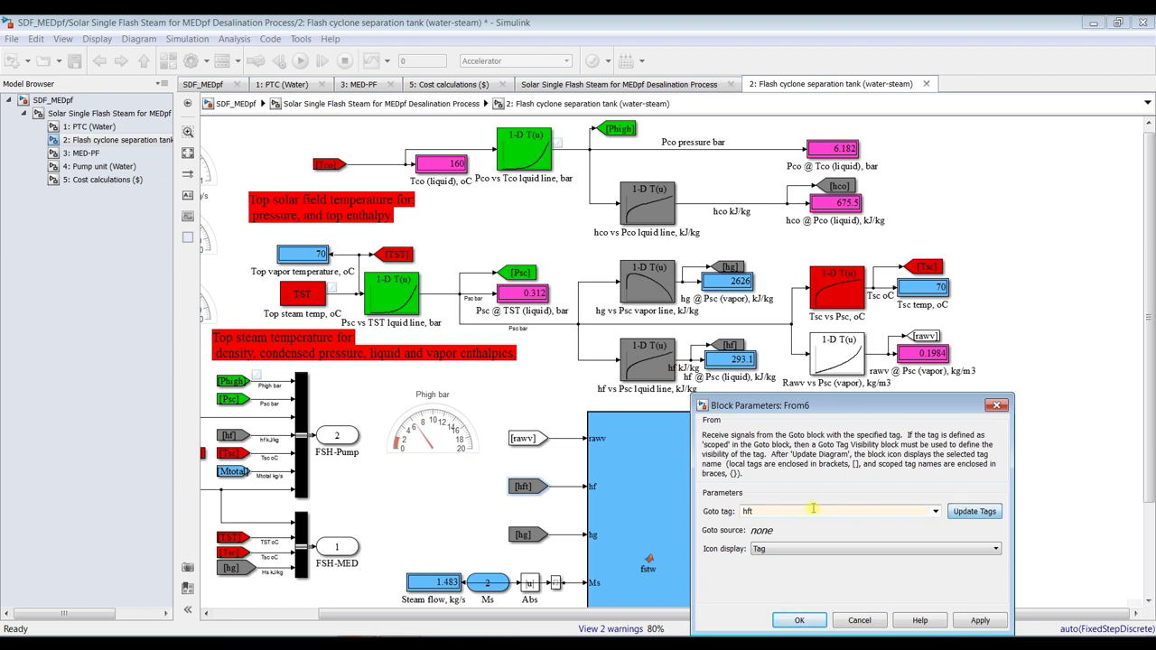
type("h")
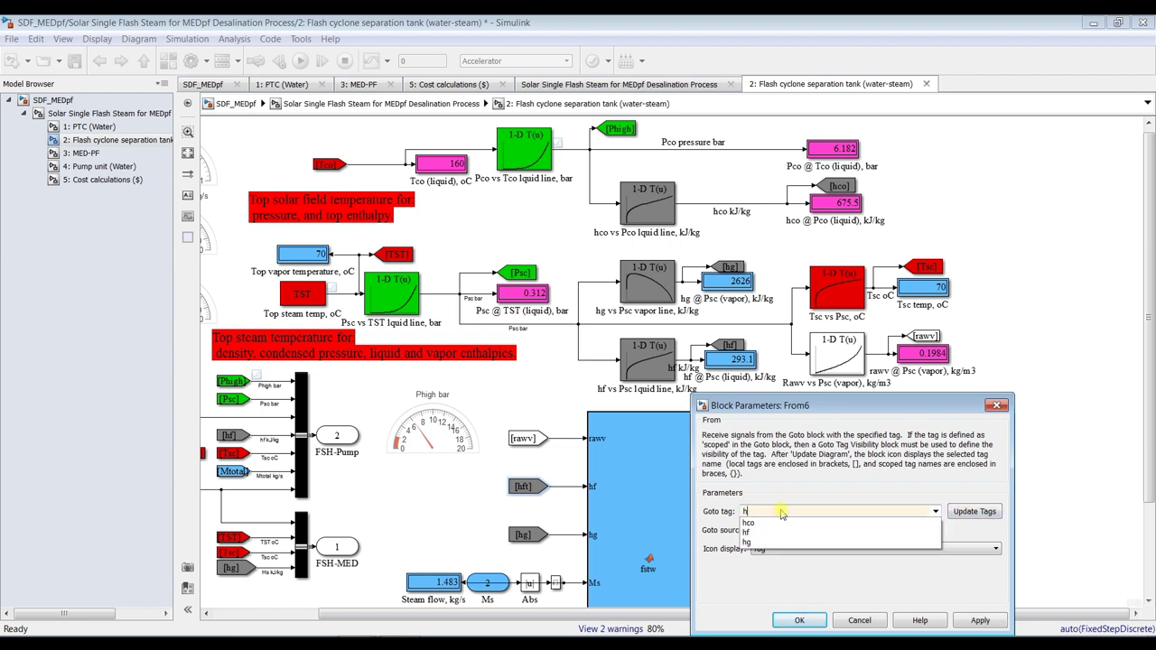
left_click(774, 532)
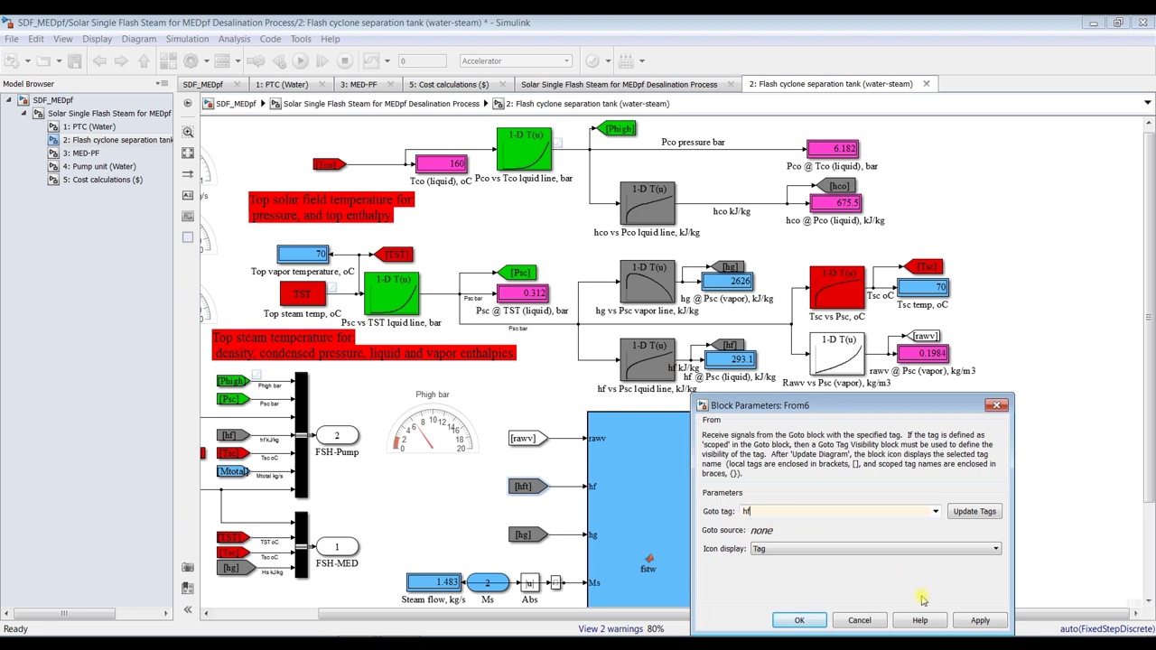
left_click(977, 622)
left_click(944, 622)
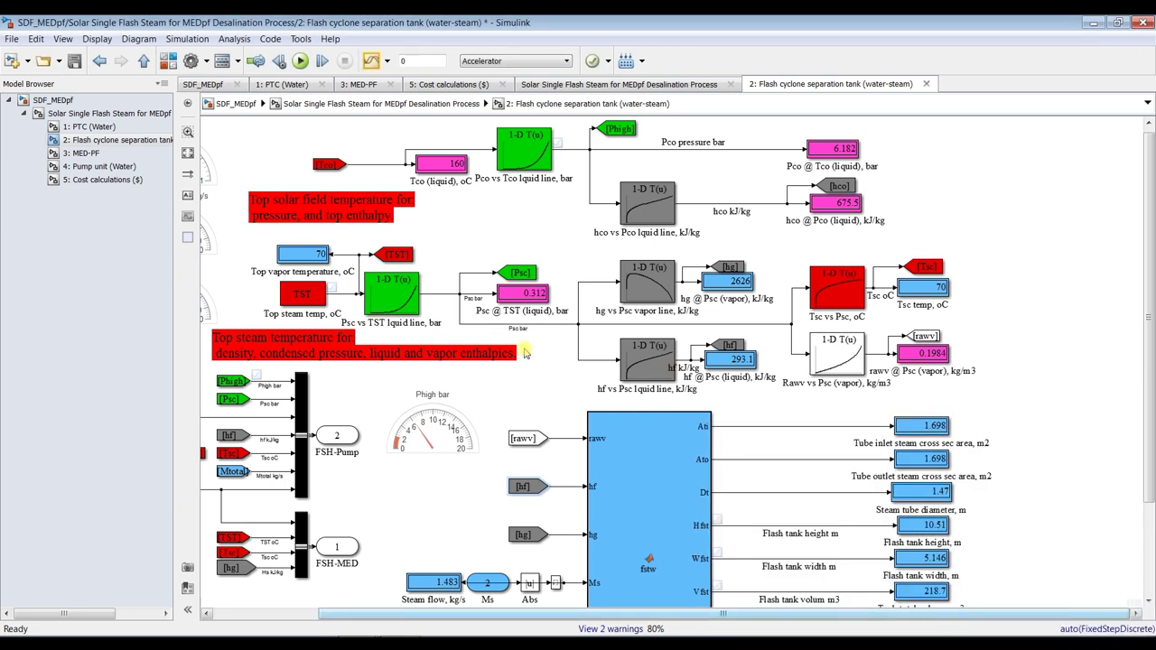
- Save the corrected model and rerun the simulation
left_click(75, 60)
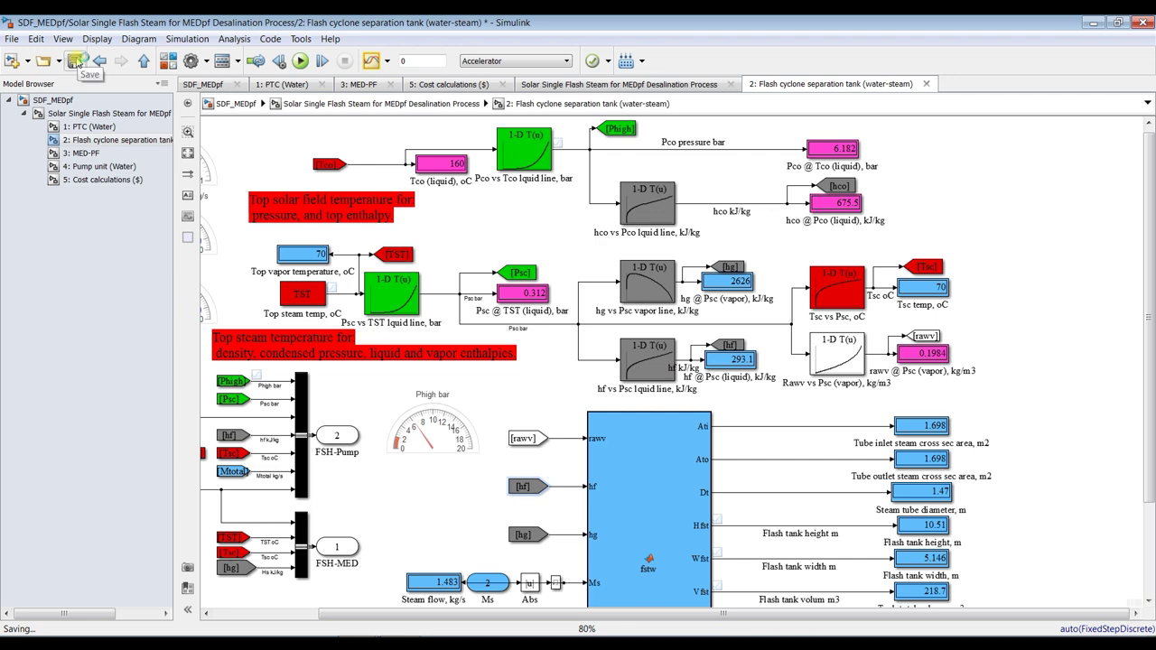
left_click(299, 60)
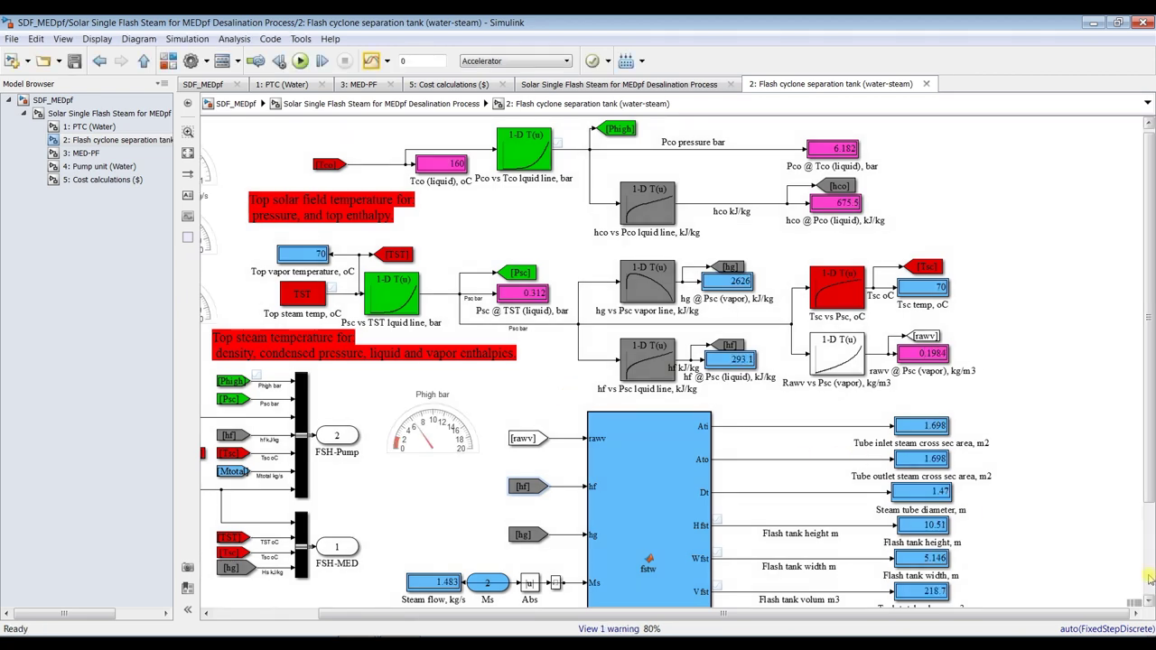
- Examine the flash cyclone tank's recalculated outputs, including total mass flow rate, liquid at the tank bottom and flashing dryness fraction
left_click(1150, 579)
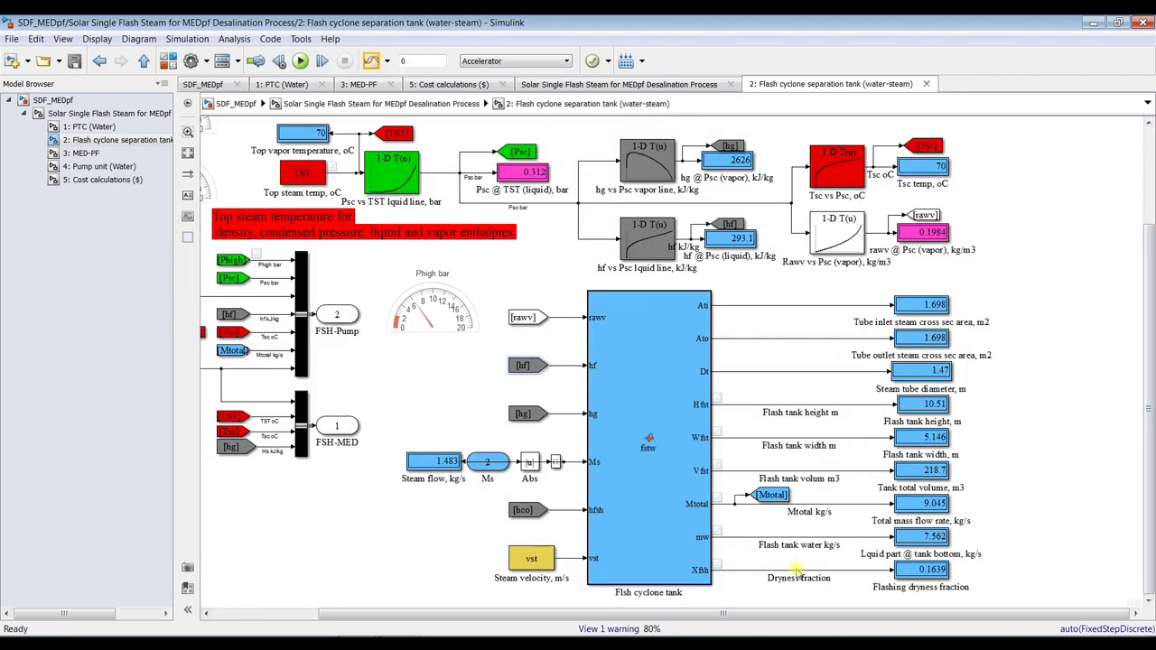
scroll(797, 570, "up", 4)
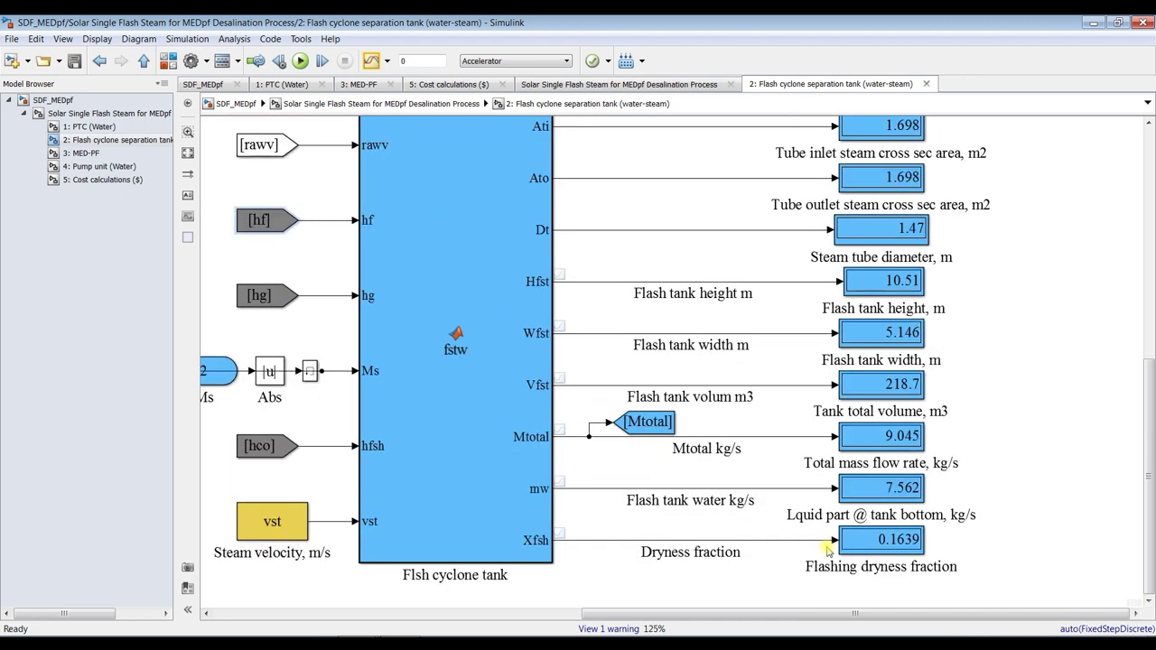
scroll(824, 548, "up", 1)
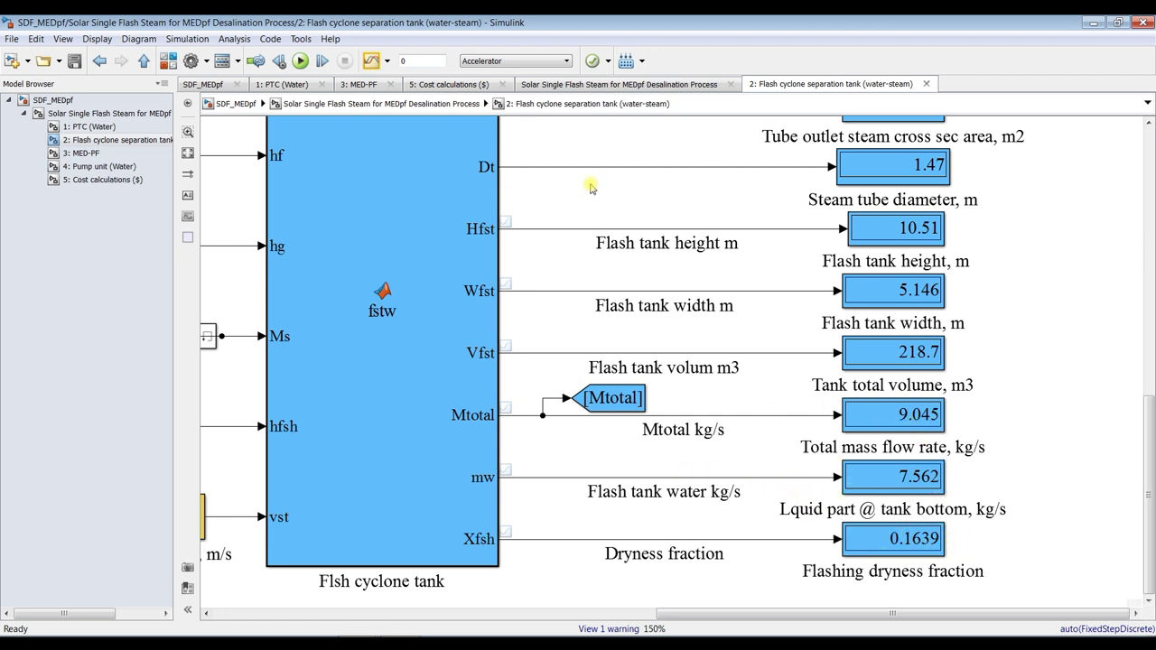
- Review the flash cyclone tank's steam tube areas, tube diameter, tank height, width and volume outputs
left_click(1152, 253)
left_click(1152, 506)
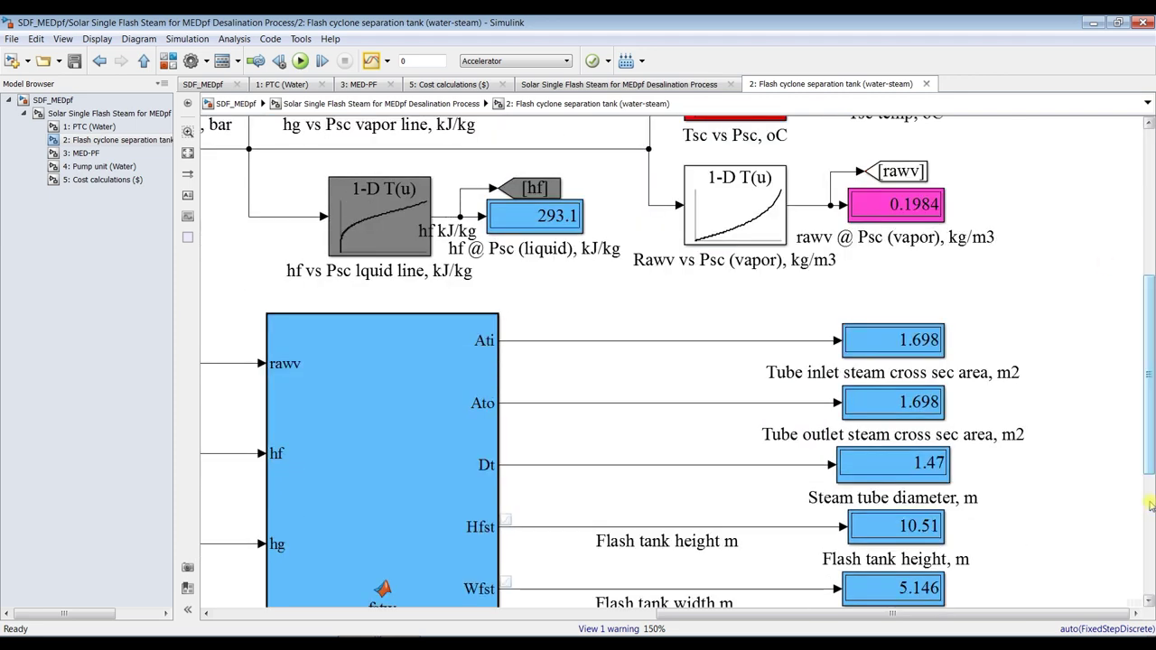
left_click(1151, 506)
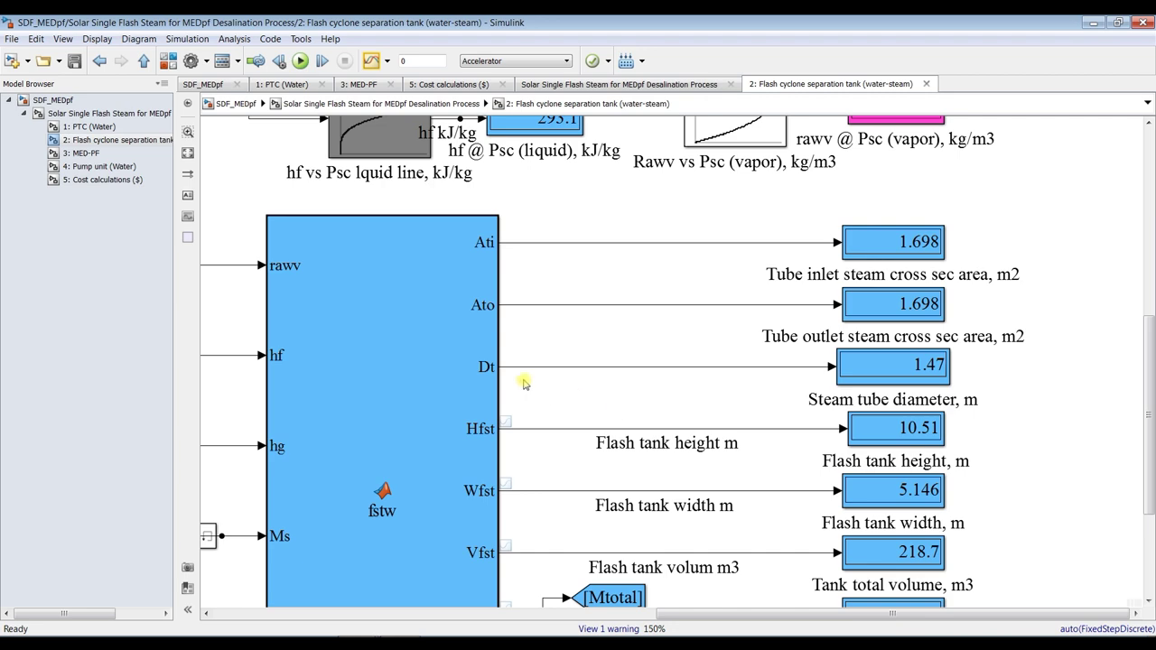
- Inspect the MED-PF condenser unit's feed, cooling water, temperature and heat transfer area results
left_click(87, 154)
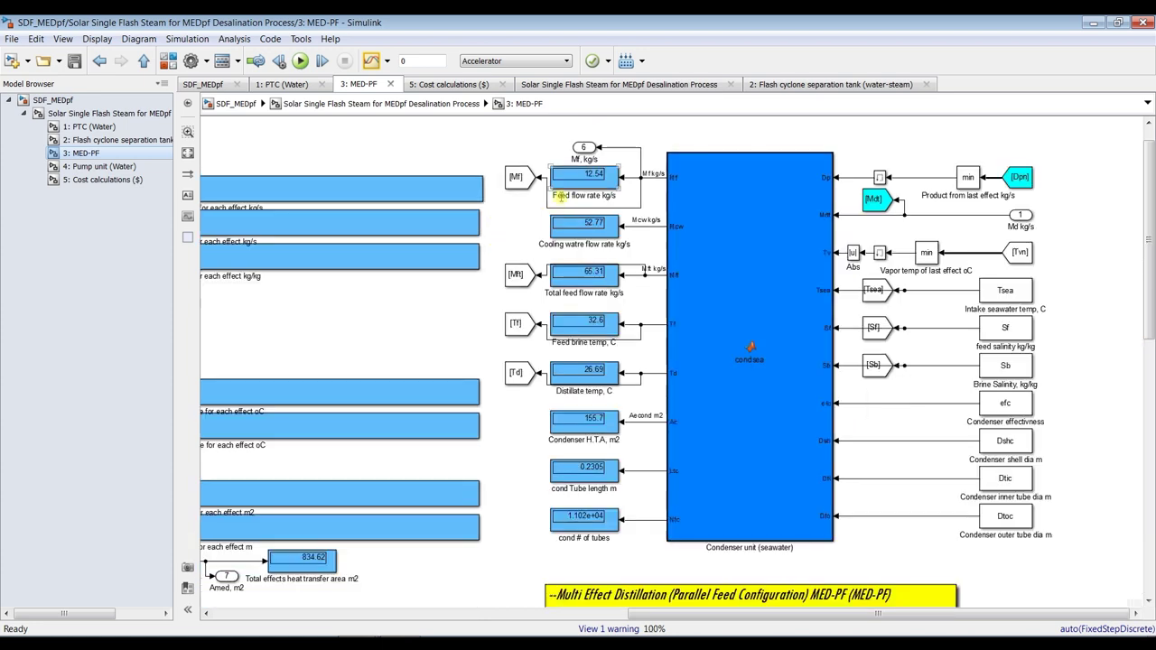
scroll(560, 195, "up", 2)
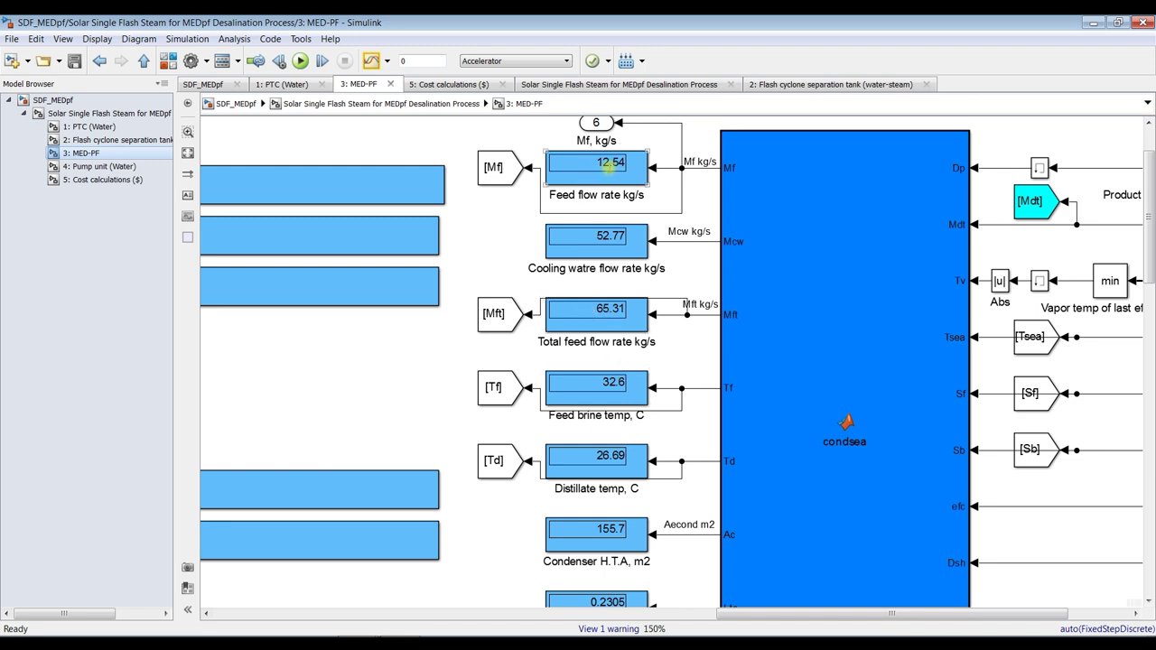
scroll(609, 398, "down", 2)
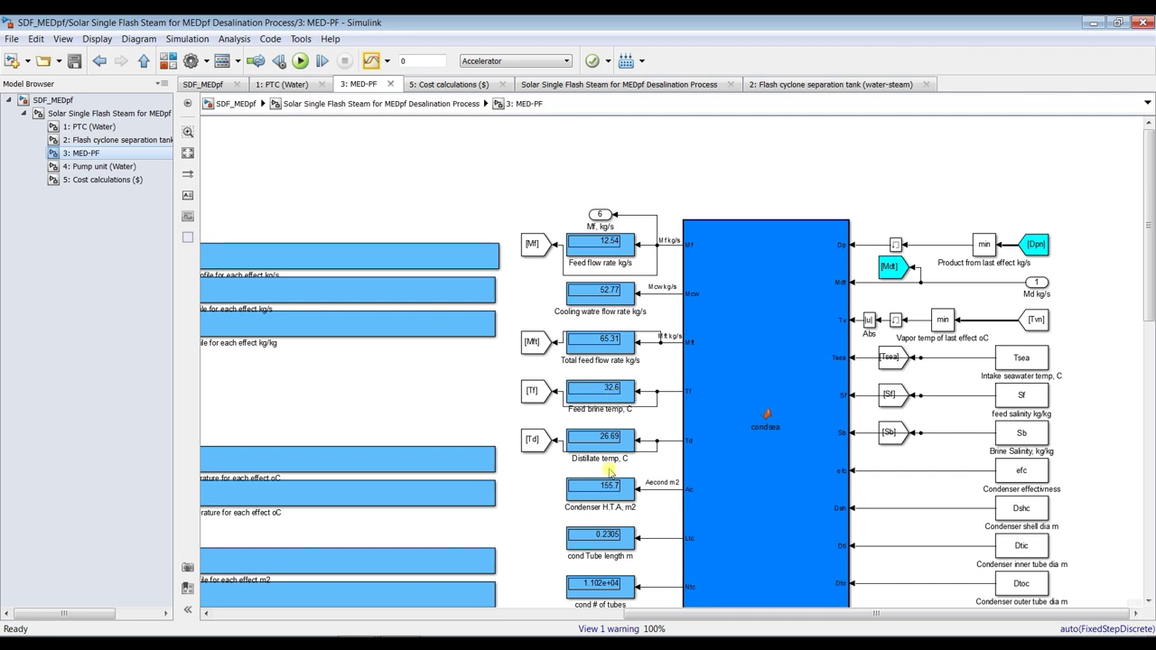
- Examine the MED-PF block's per-effect product, brine, salinity, temperature and area profiles, along with the gain ratio
left_click(187, 153)
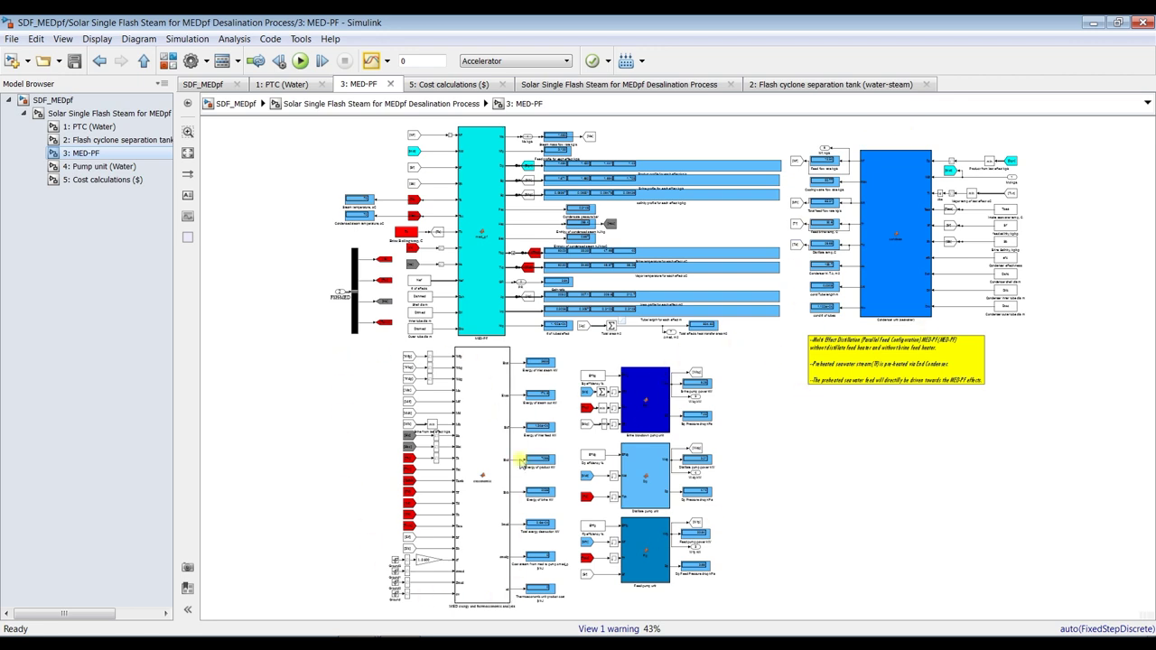
left_click(468, 187)
scroll(583, 201, "up", 5)
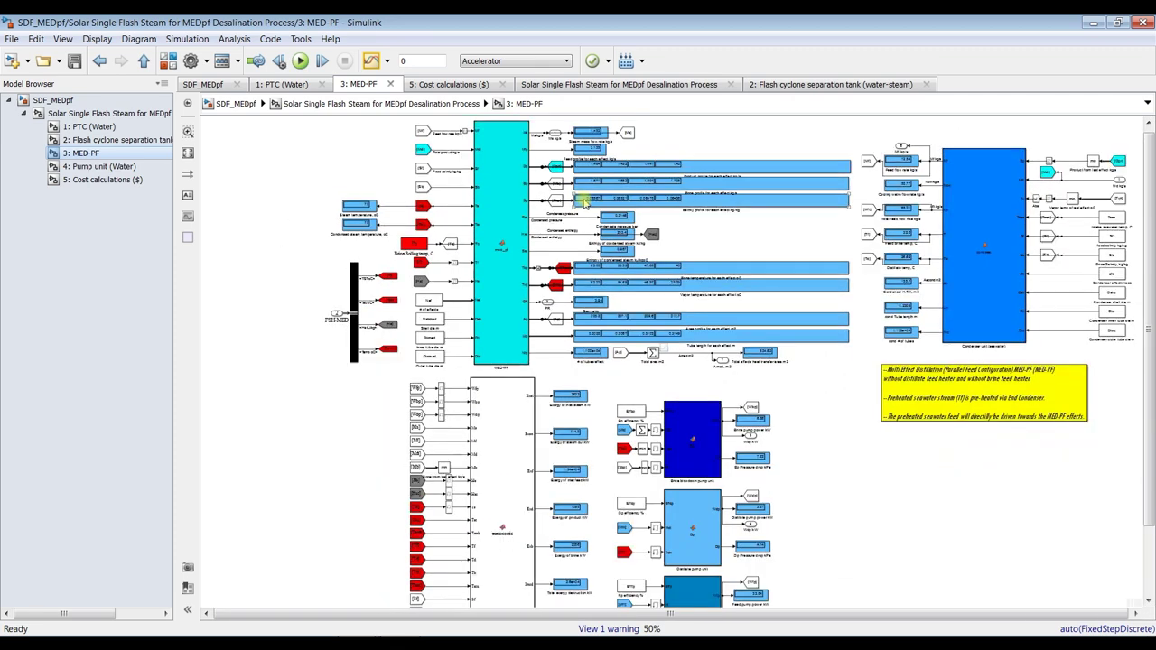
scroll(610, 142, "up", 3)
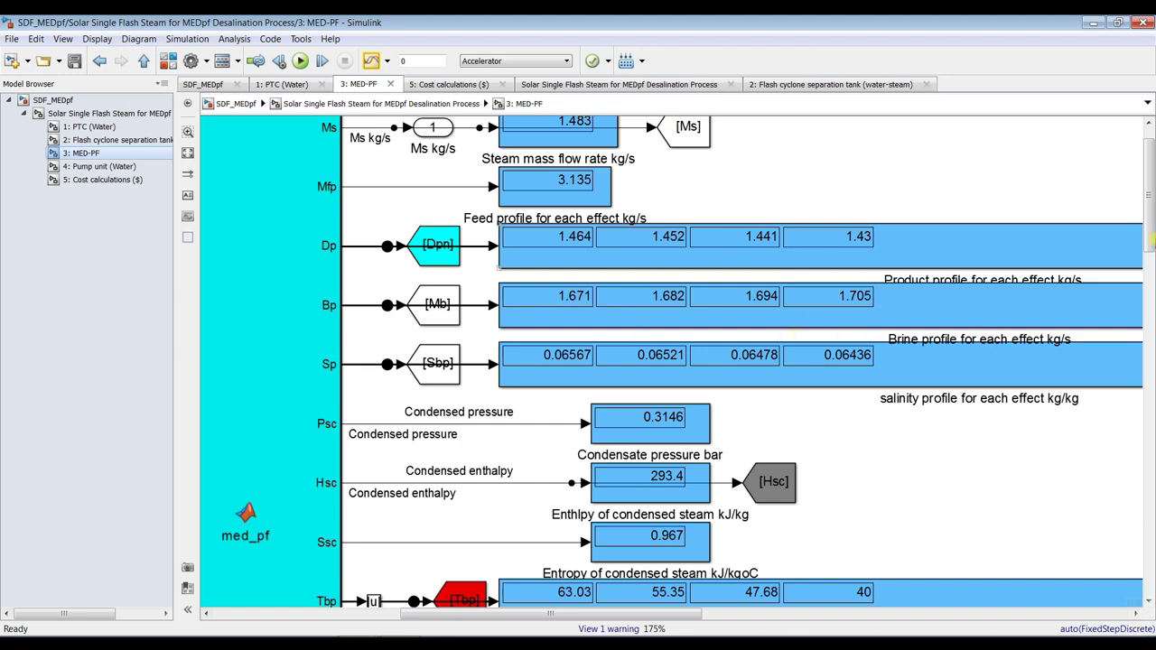
left_click(1151, 260)
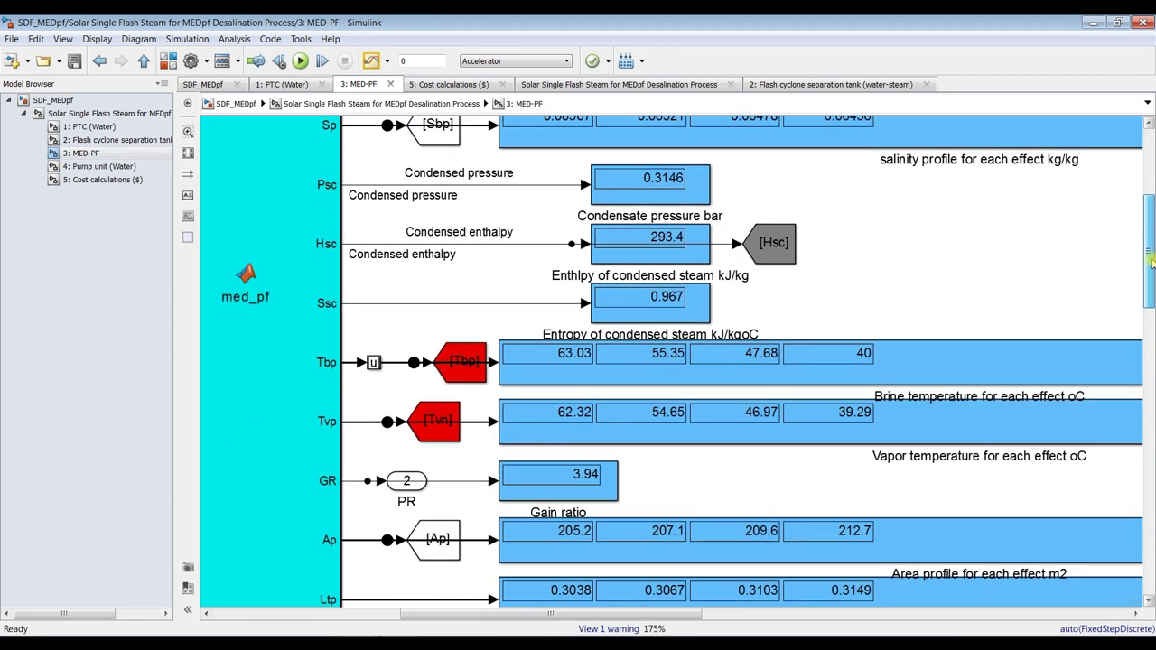
left_click_drag(1153, 261, 1153, 300)
left_click(436, 270)
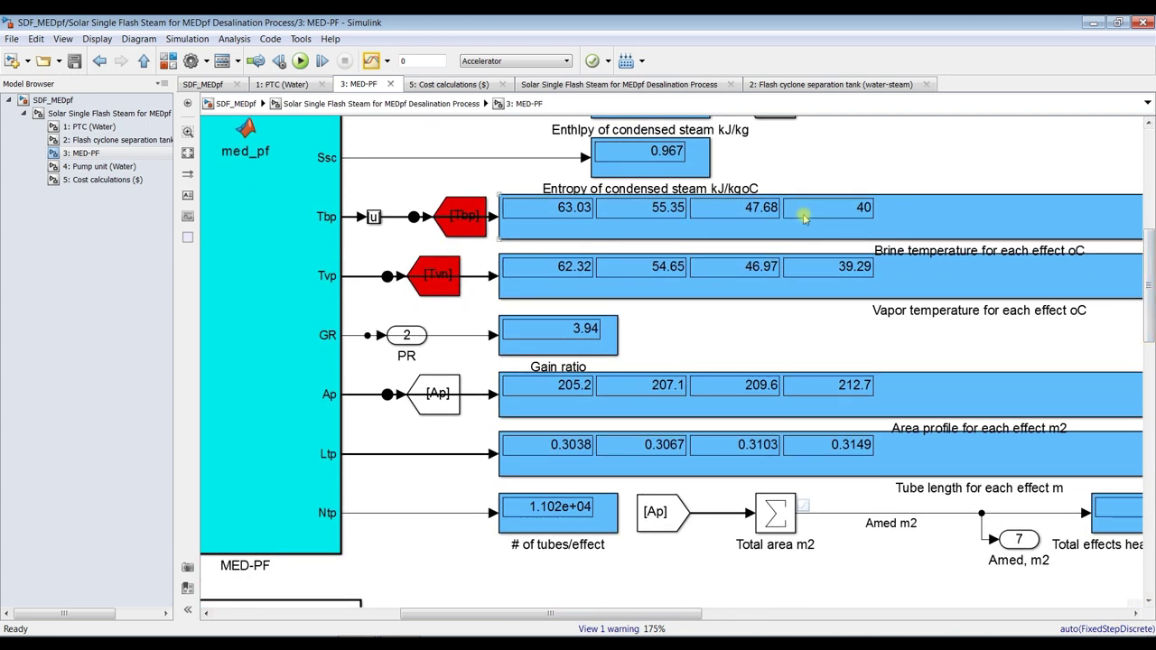
left_click(852, 270)
left_click(623, 333)
- Inspect the water pump unit's results for pump work, outlet temperature and outlet enthalpy
left_click(87, 168)
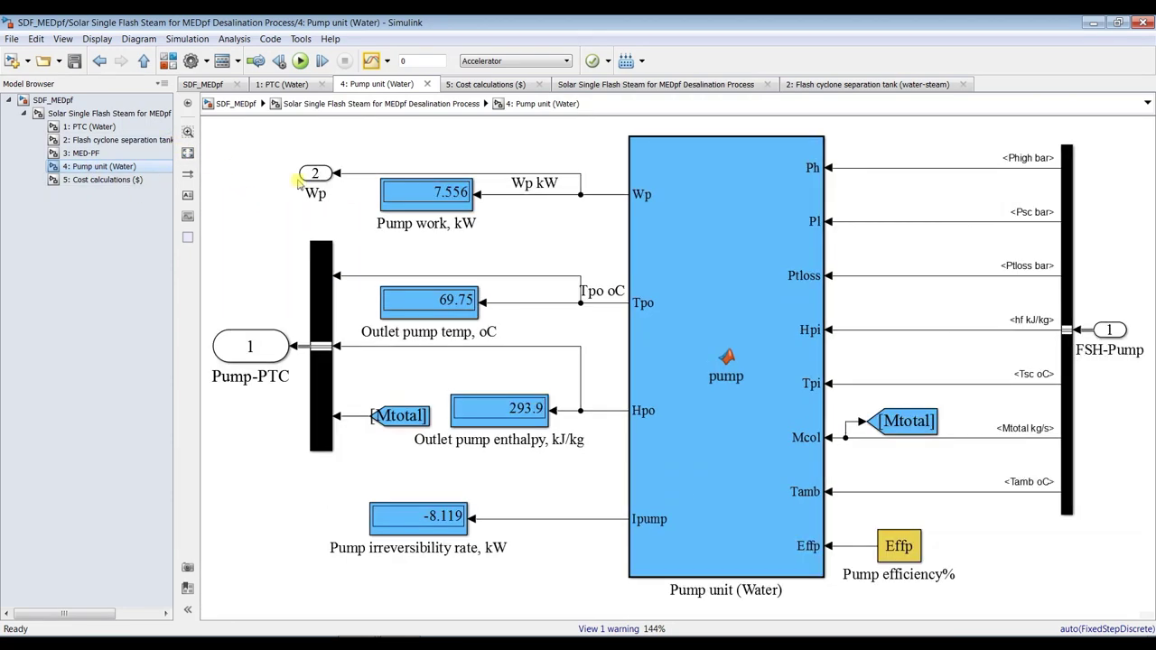
scroll(285, 174, "up", 3)
scroll(422, 184, "down", 1)
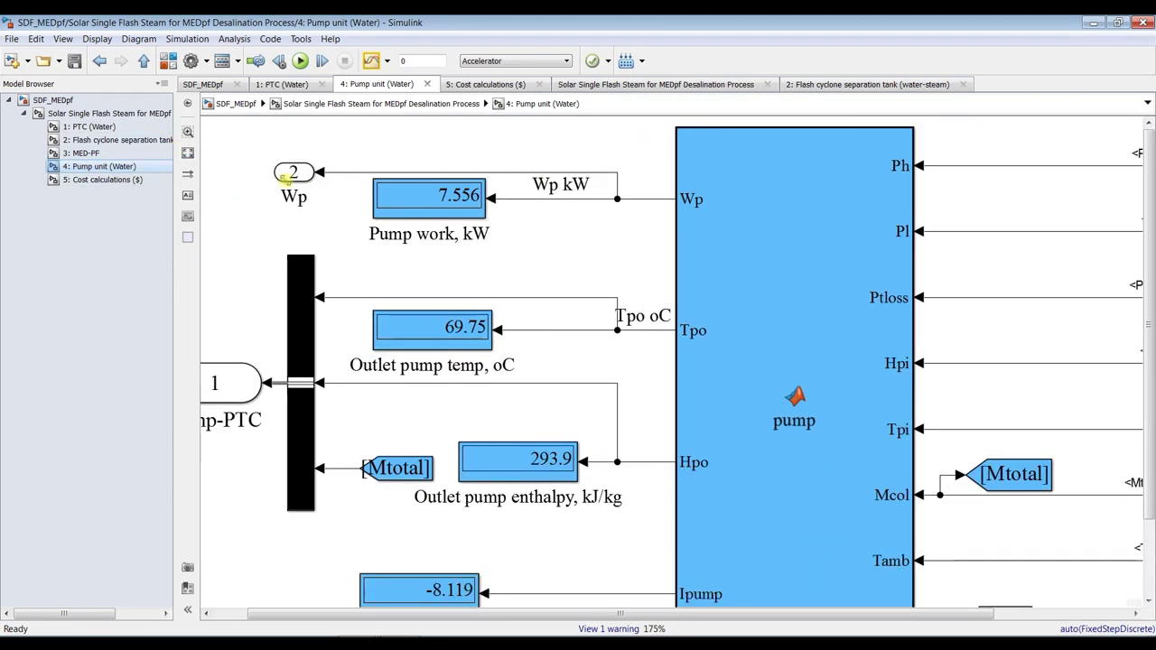
- Review the cost calculations, from specific power consumption and hourly unit costs through total water price and feed cost
left_click(102, 178)
scroll(608, 177, "up", 4)
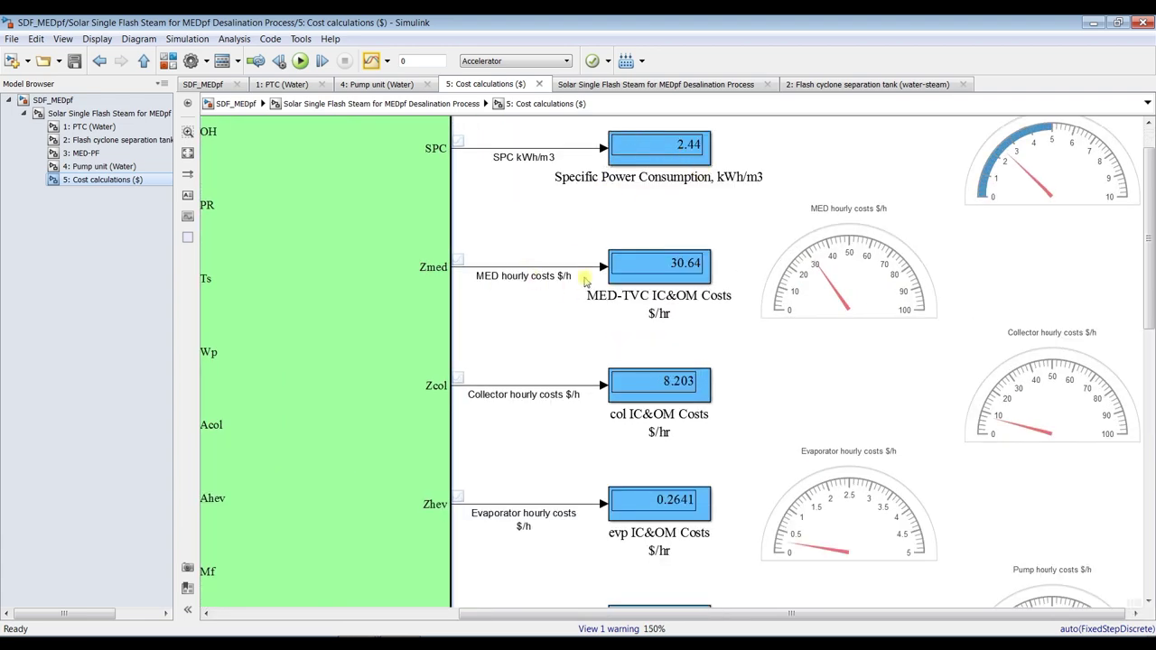
scroll(559, 265, "down", 1)
left_click(672, 280)
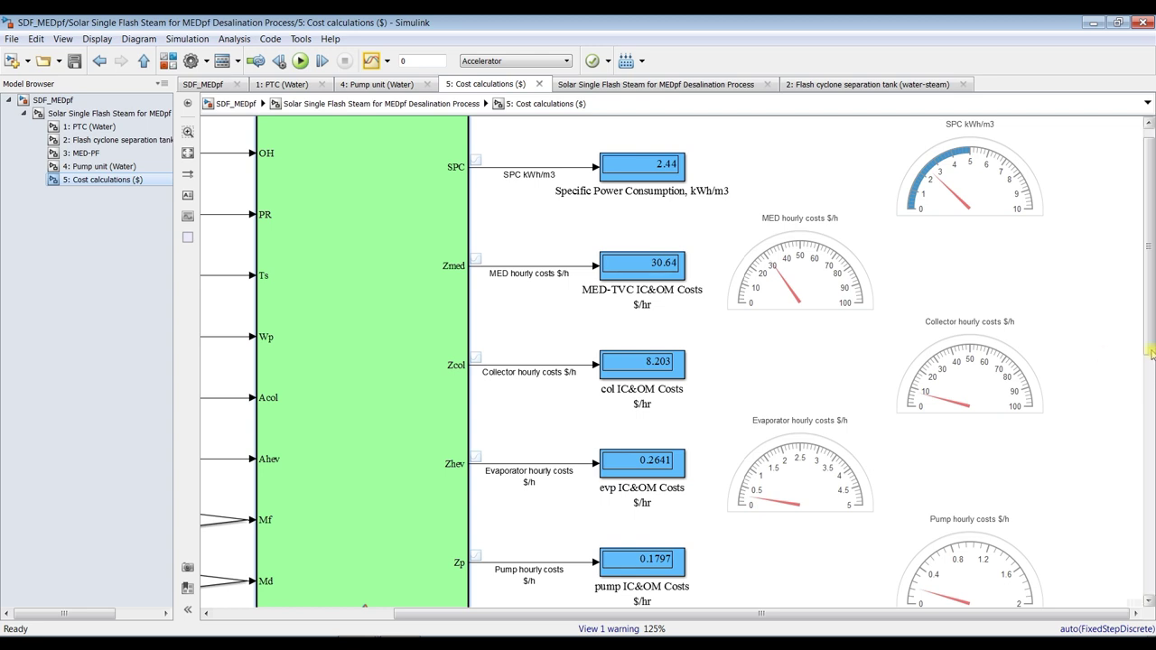
scroll(1152, 362, "down", 2)
left_click(673, 460)
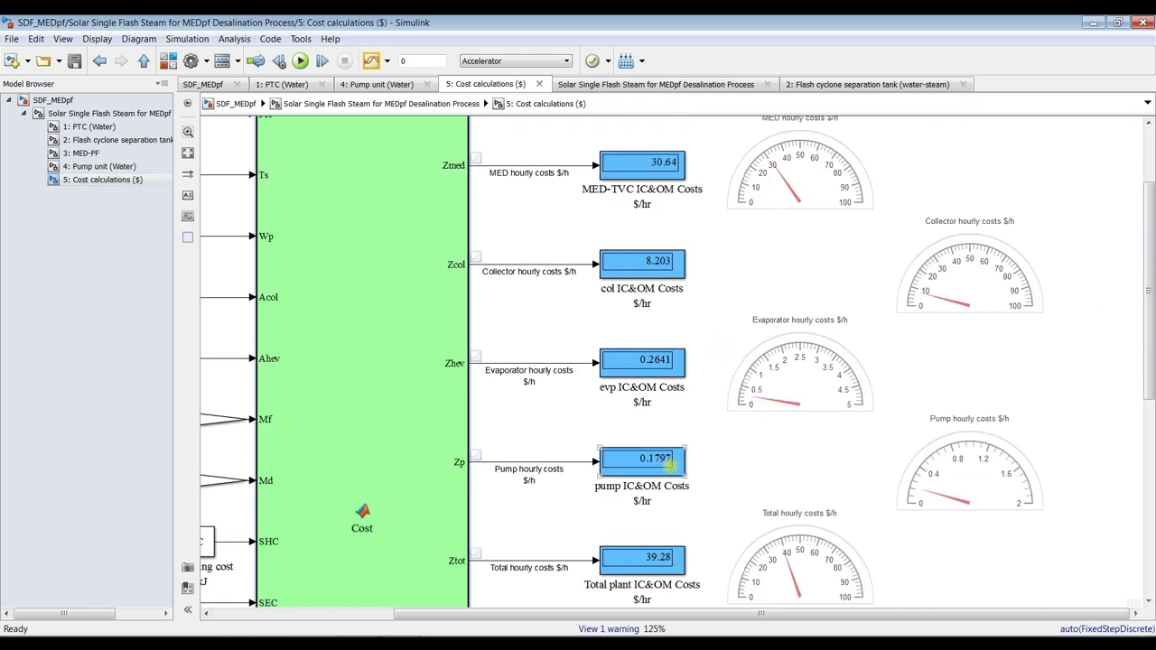
left_click(1152, 421)
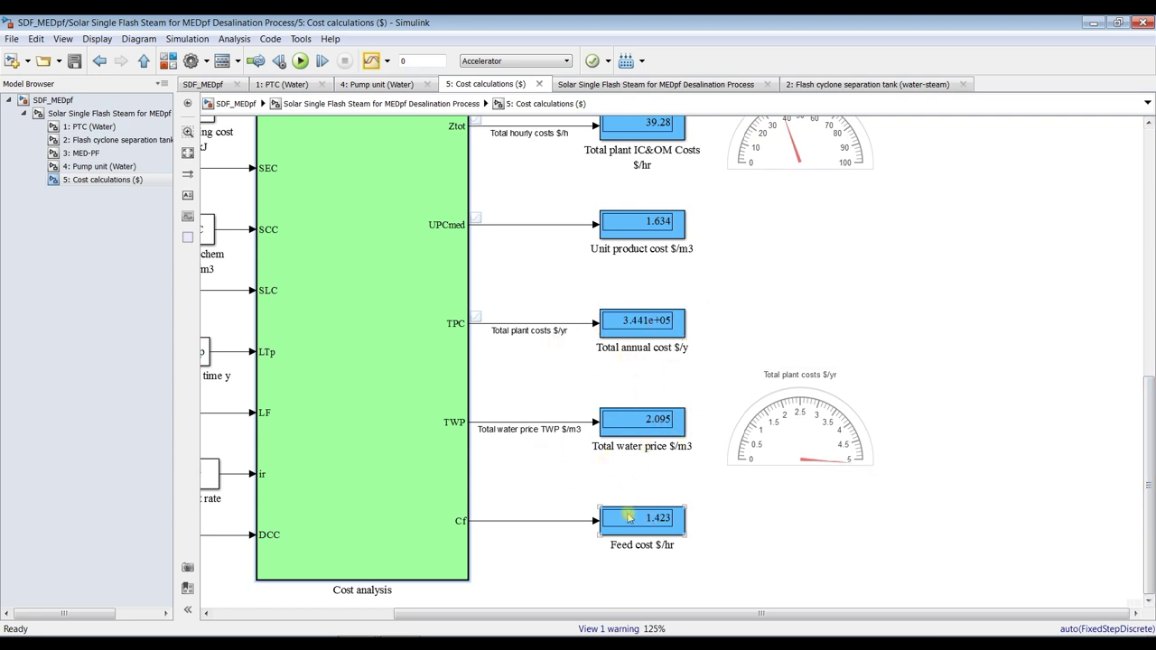
- Return to the full desalination process diagram, set the simulation stop time to inf and save the model
left_click(109, 113)
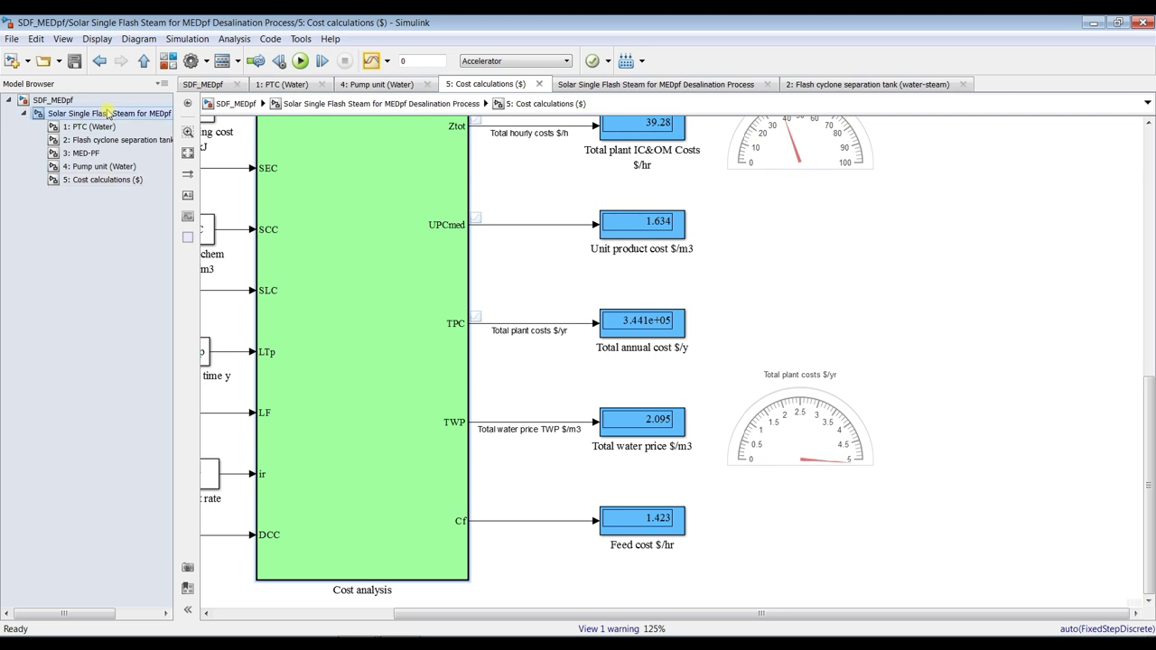
left_click(188, 153)
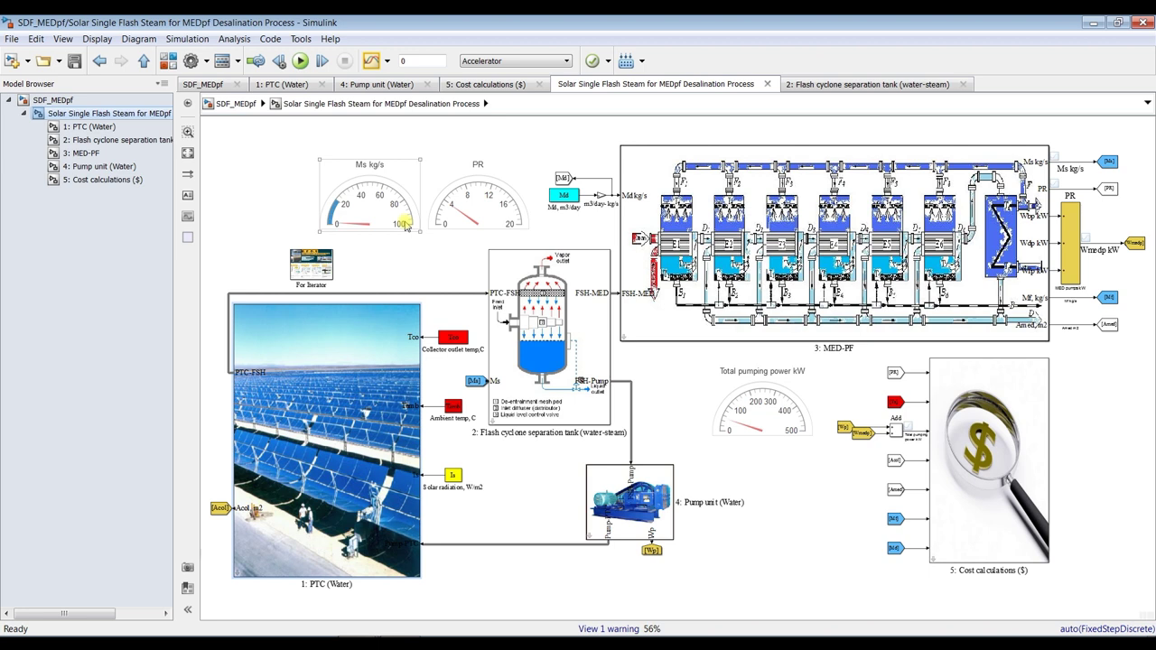
left_click(406, 59)
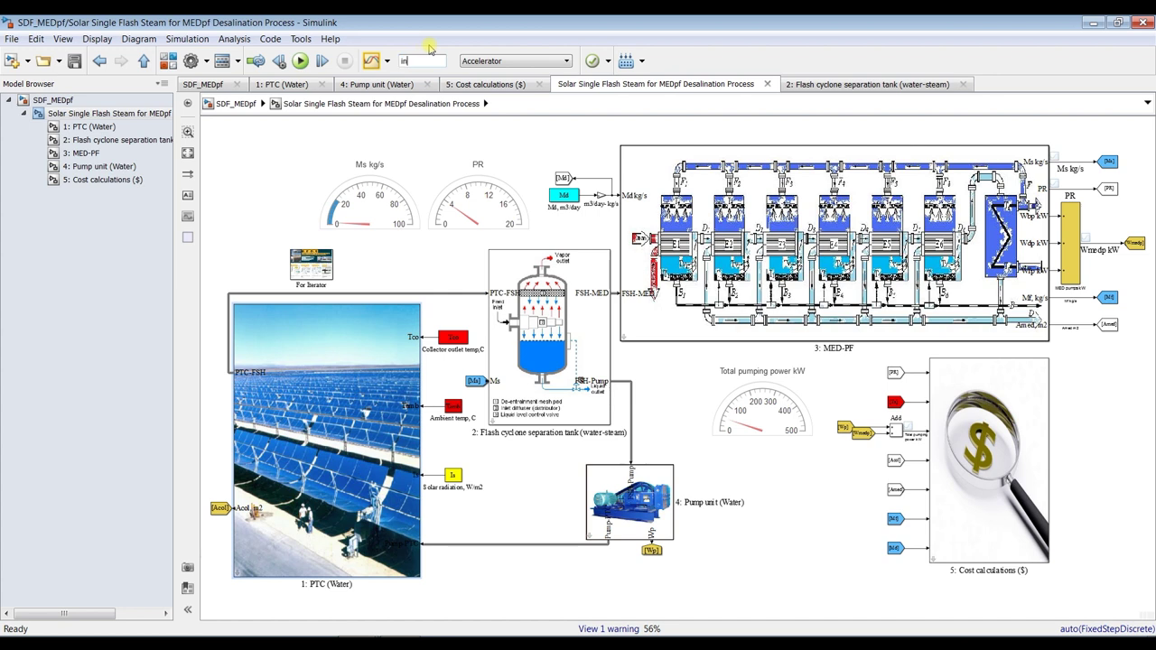
type("inf")
key("Return")
left_click(76, 64)
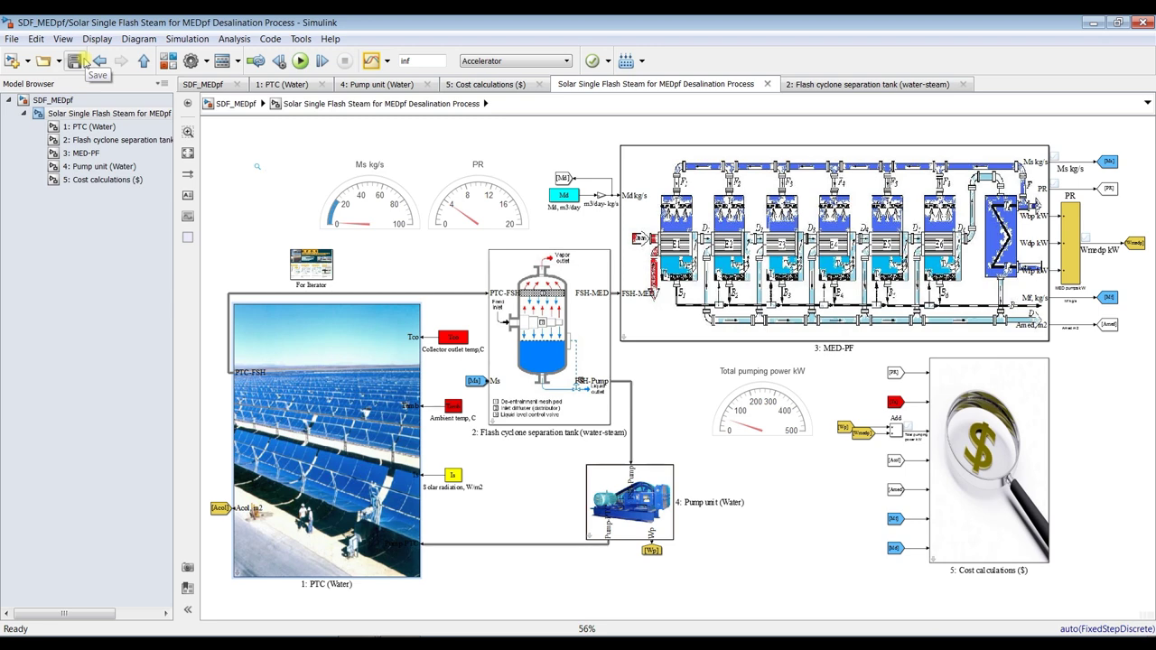
- Open the parameter dialogs of the overall plant, the flash cyclone separation tank and the MED-PF block together
left_click(52, 101)
double_click(446, 187)
left_click_drag(257, 181, 359, 204)
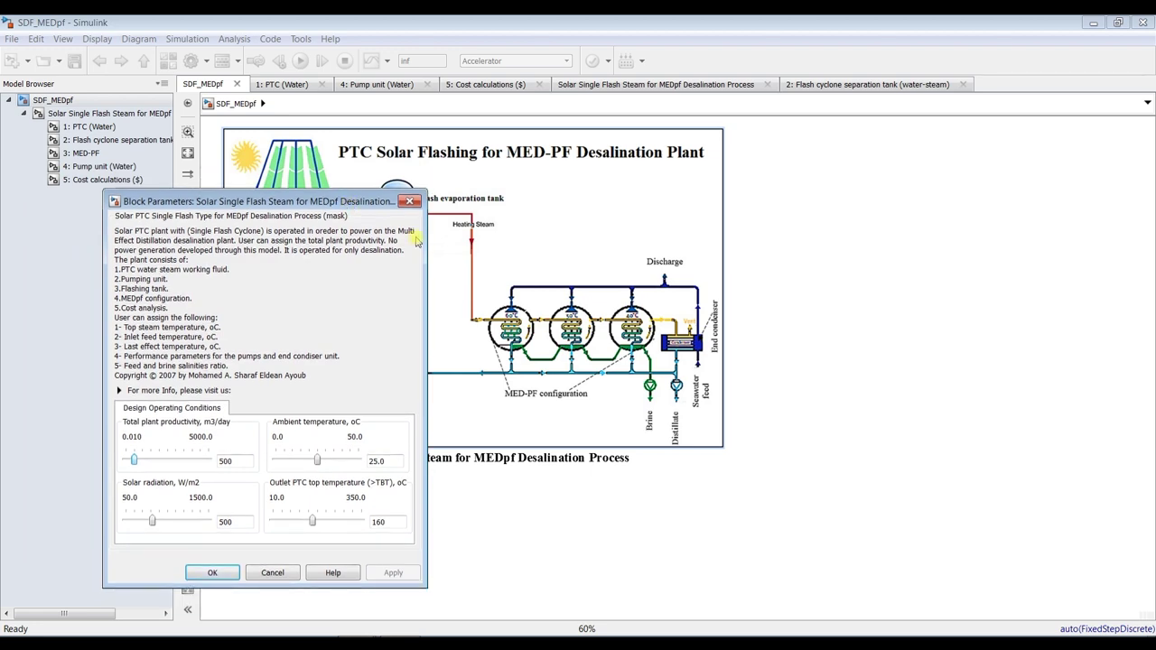
left_click(116, 115)
double_click(522, 316)
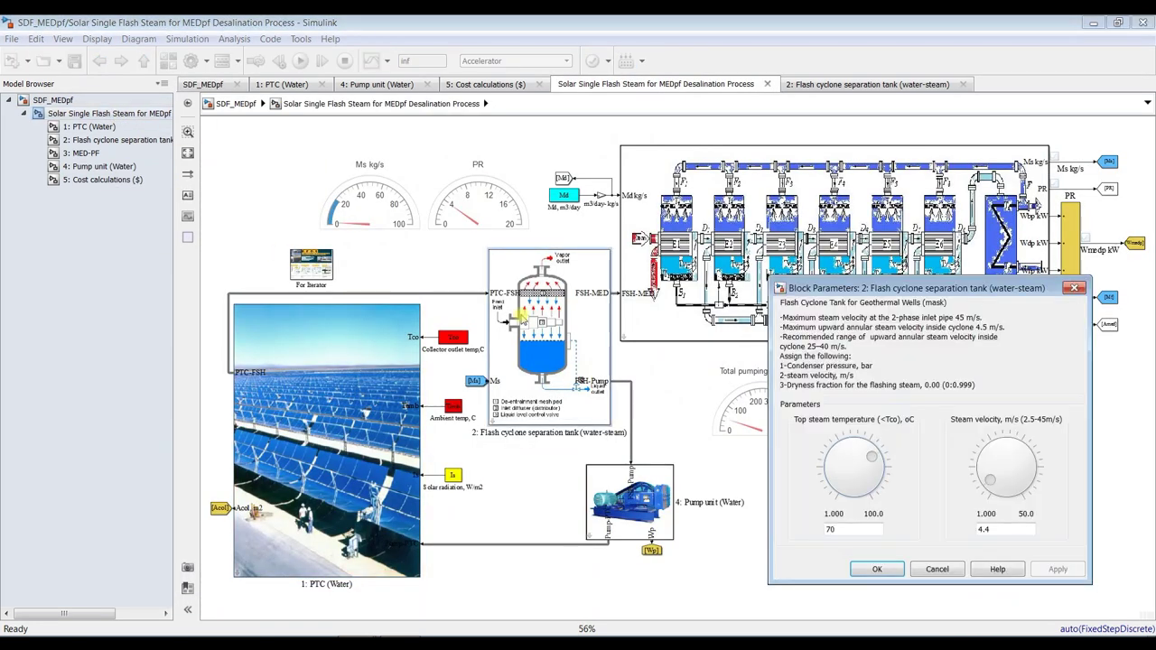
left_click_drag(854, 289, 664, 336)
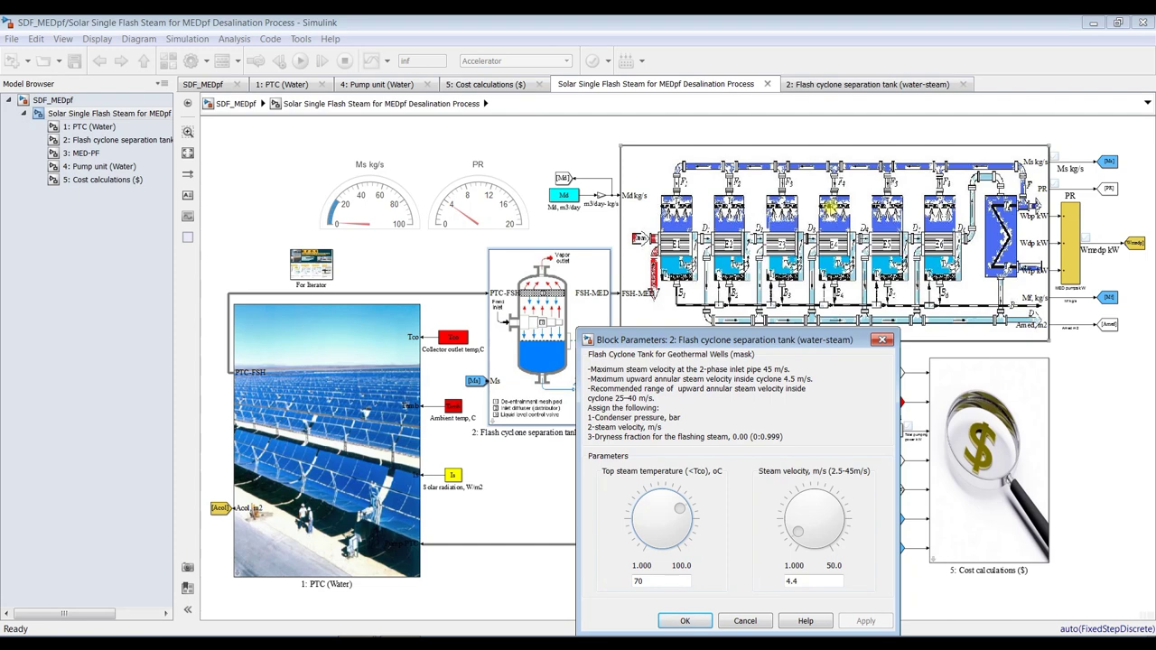
double_click(831, 213)
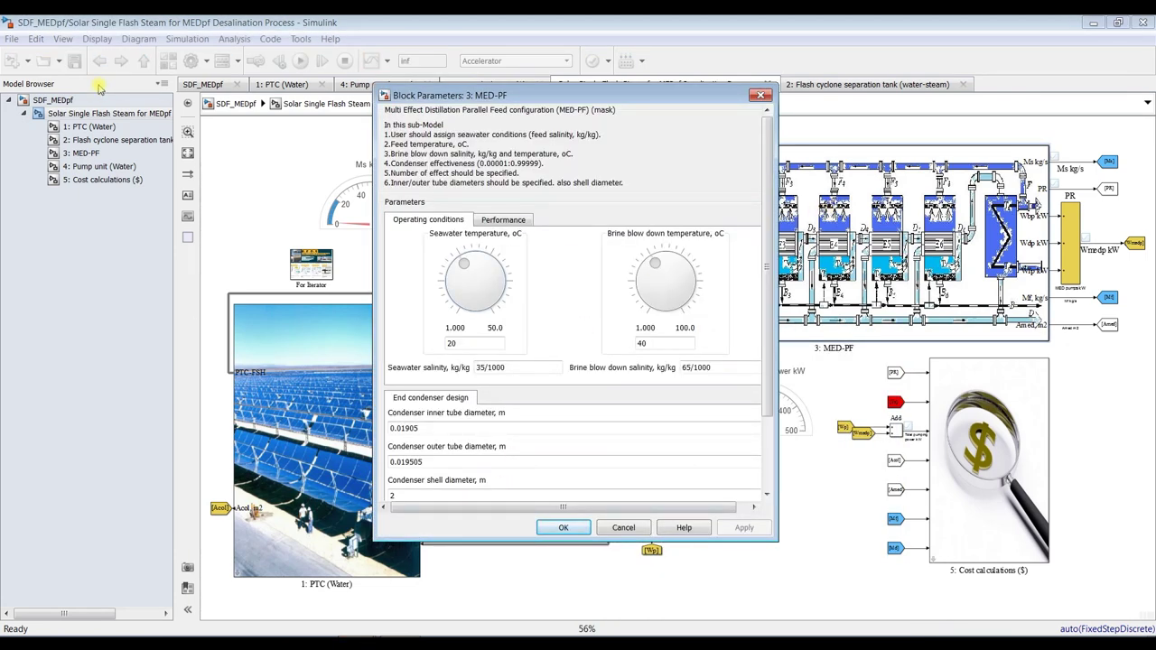
- Show the whole flash cyclone tank diagram and spread the plant, flash tank and MED-PF parameter dialogs over it
left_click(91, 140)
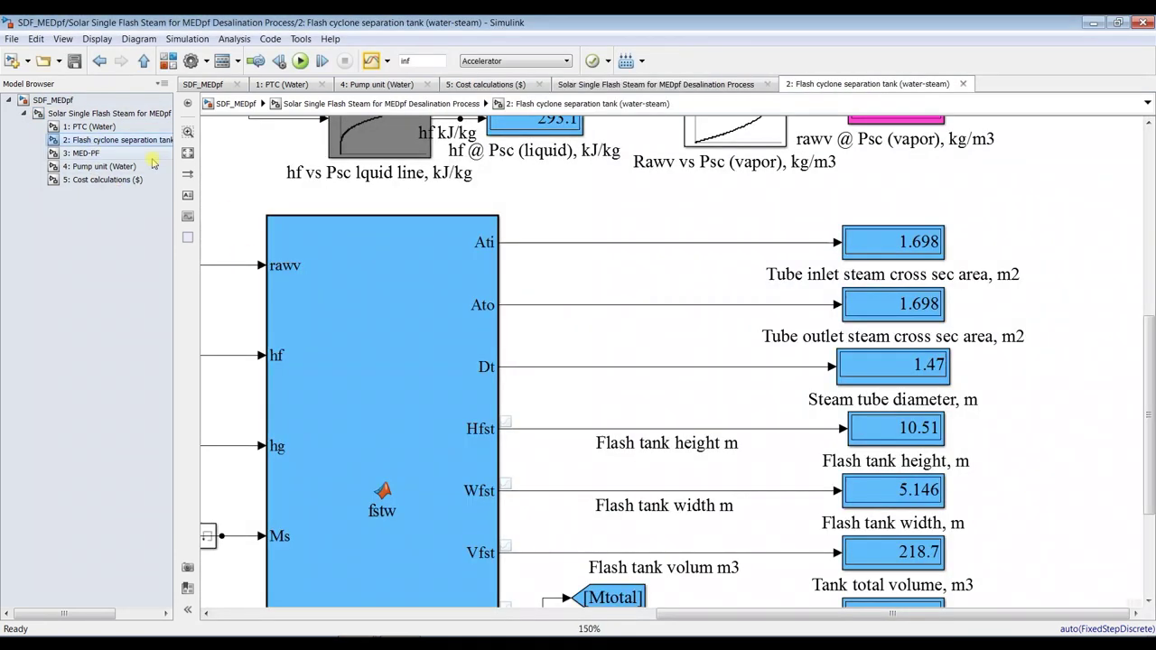
left_click(187, 153)
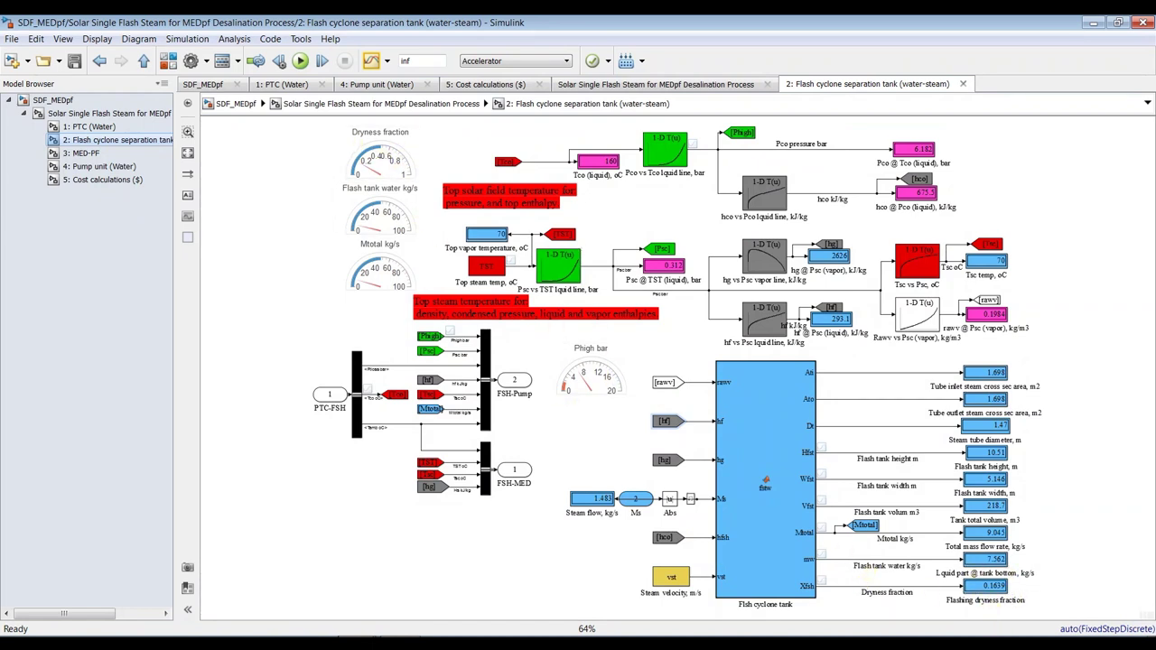
left_click(260, 589)
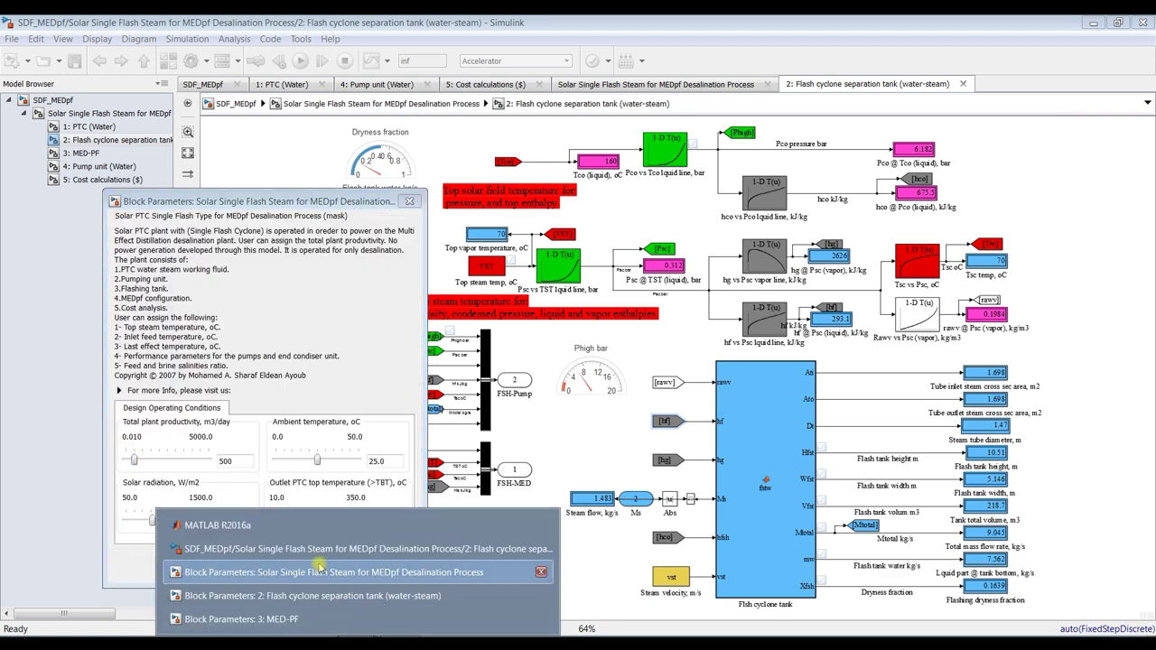
left_click(316, 588)
left_click_drag(301, 206, 171, 216)
left_click_drag(642, 332, 379, 314)
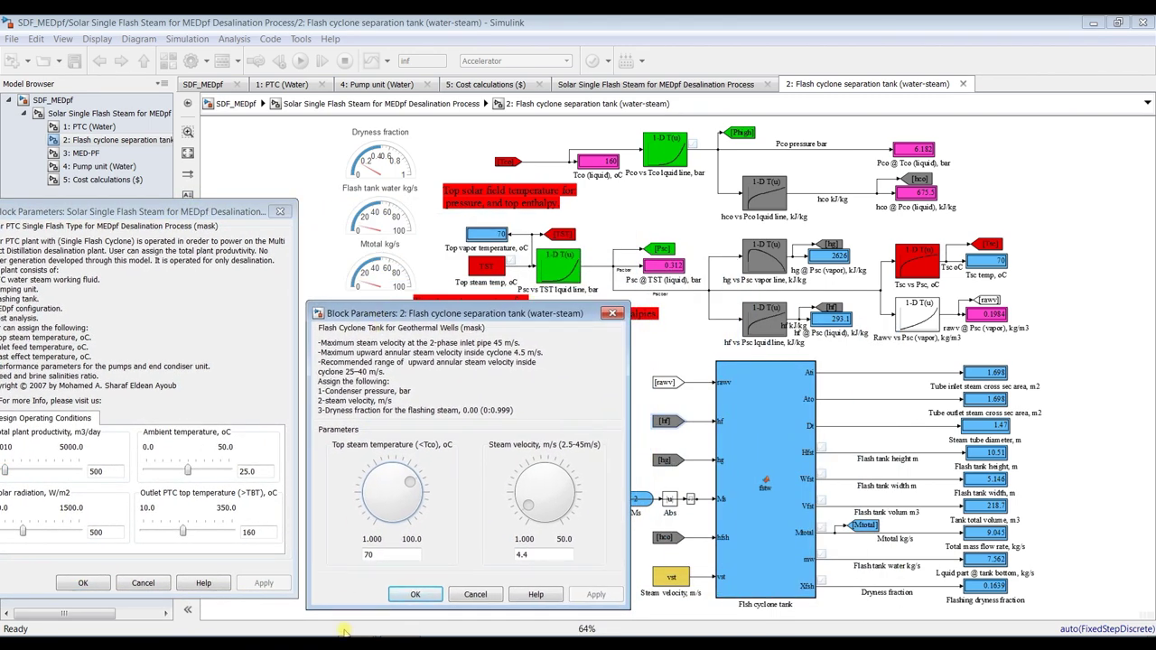
left_click(407, 622)
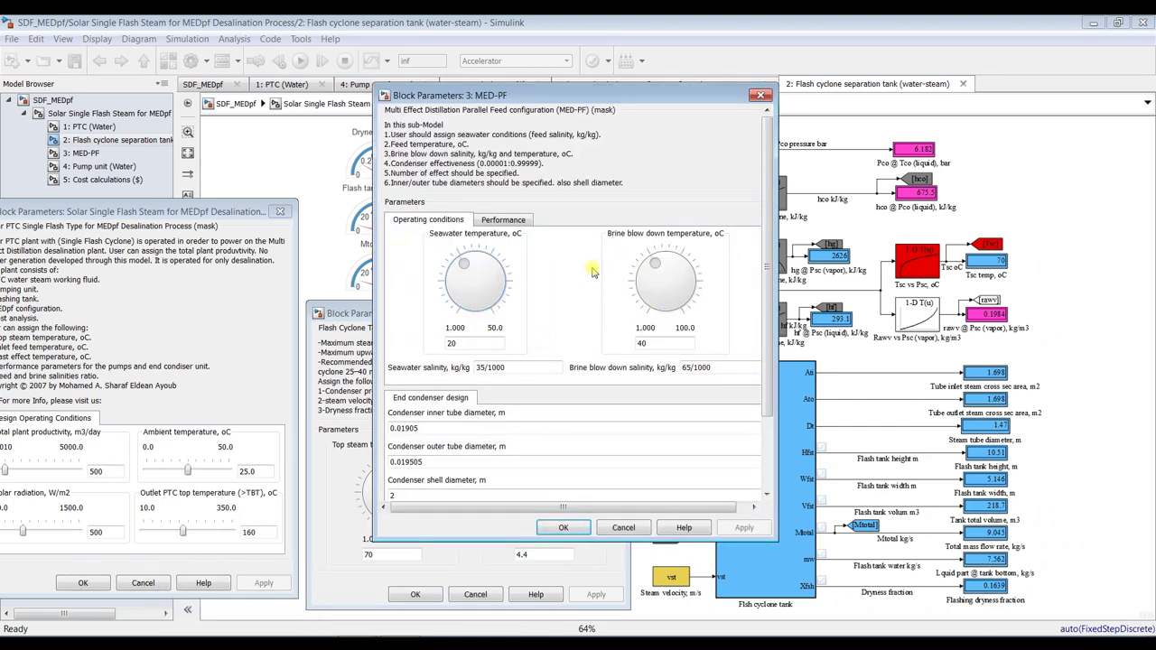
left_click_drag(604, 98, 770, 82)
- Shrink the flash cyclone tank's parameter dialog so its top steam temperature and steam velocity knobs stay in view
left_click(406, 318)
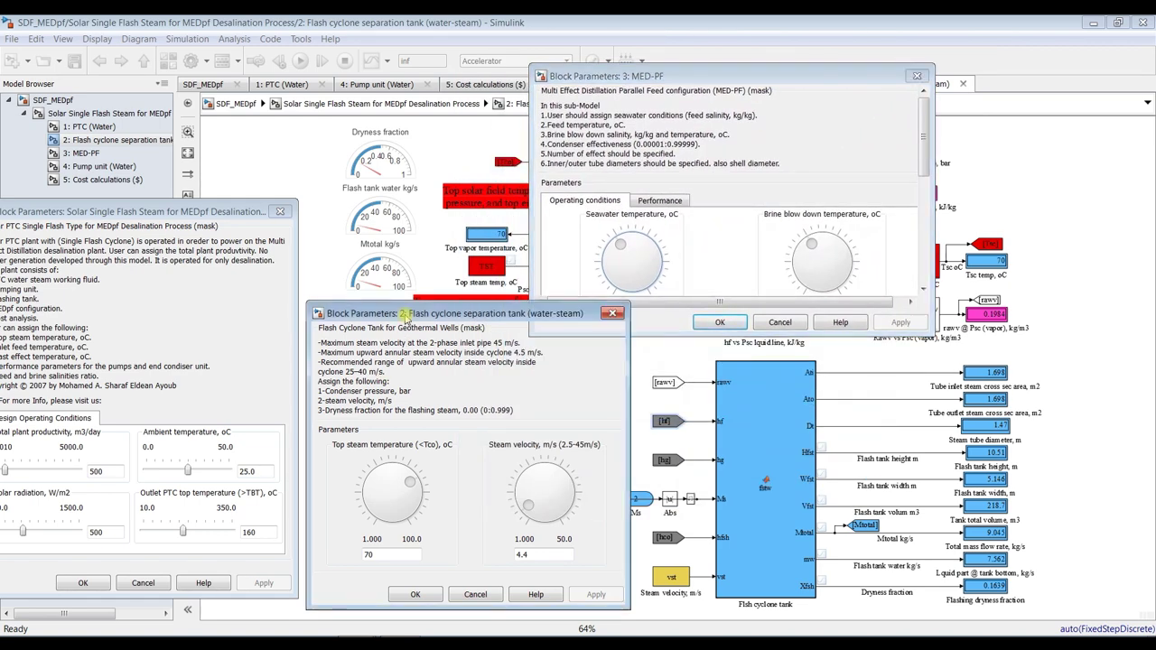
left_click_drag(411, 300, 413, 395)
scroll(619, 449, "down", 2)
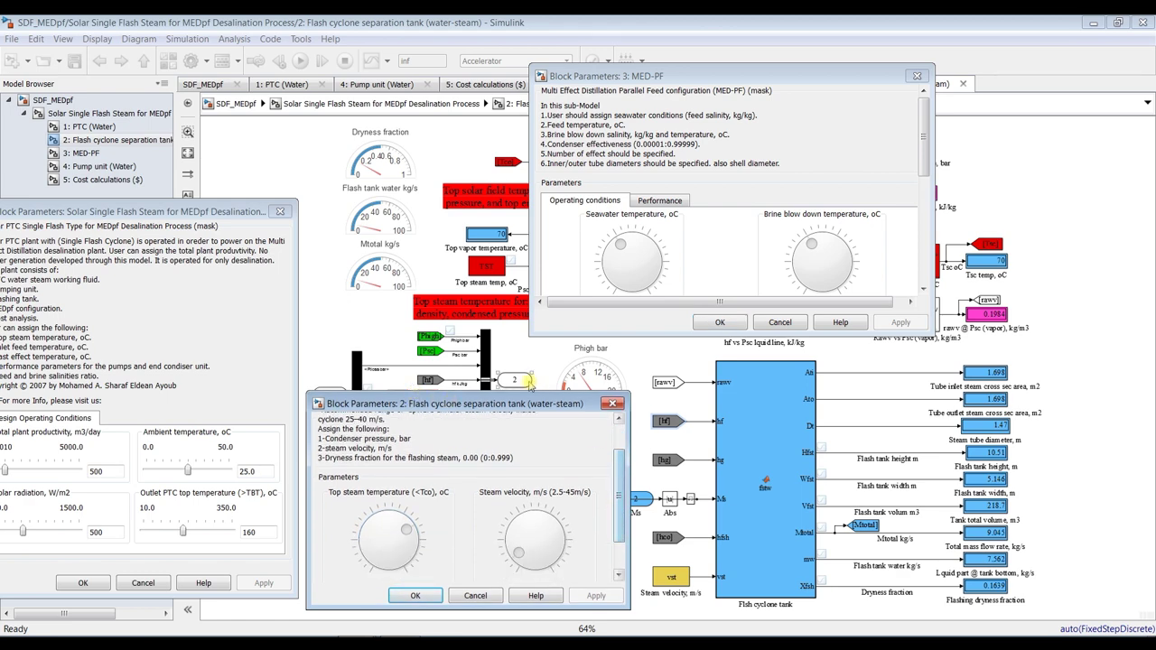
left_click_drag(516, 405, 522, 373)
- Shrink and reposition the plant's parameter dialog with its design operating conditions in view
left_click_drag(201, 205, 239, 273)
scroll(324, 351, "down", 5)
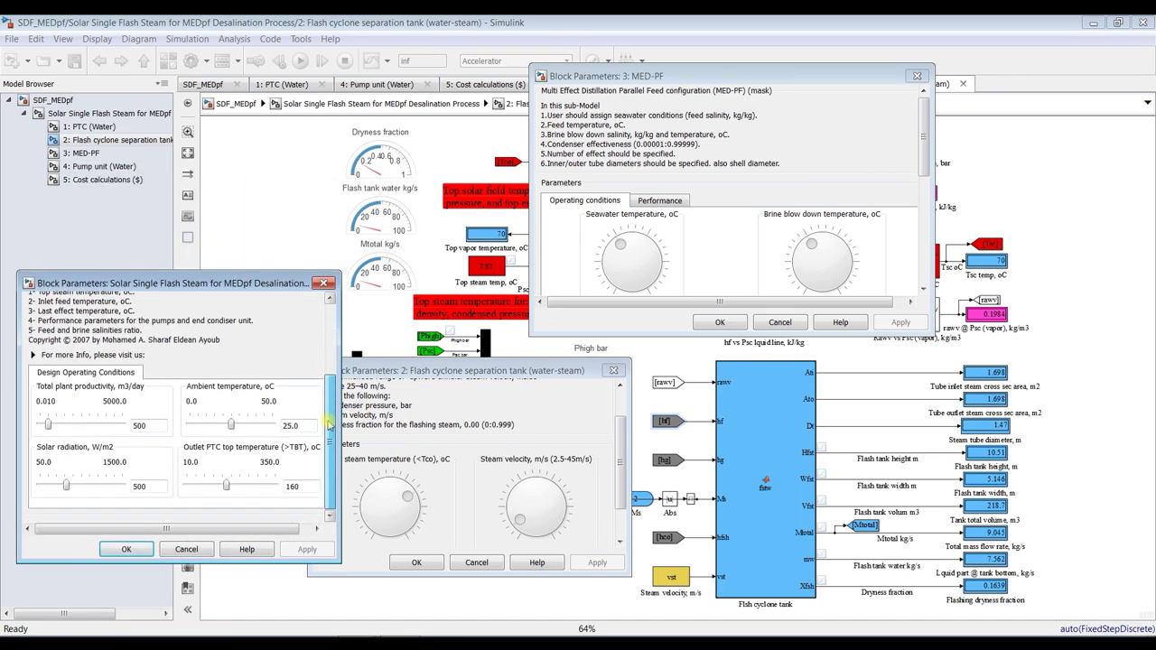
left_click_drag(276, 282, 271, 303)
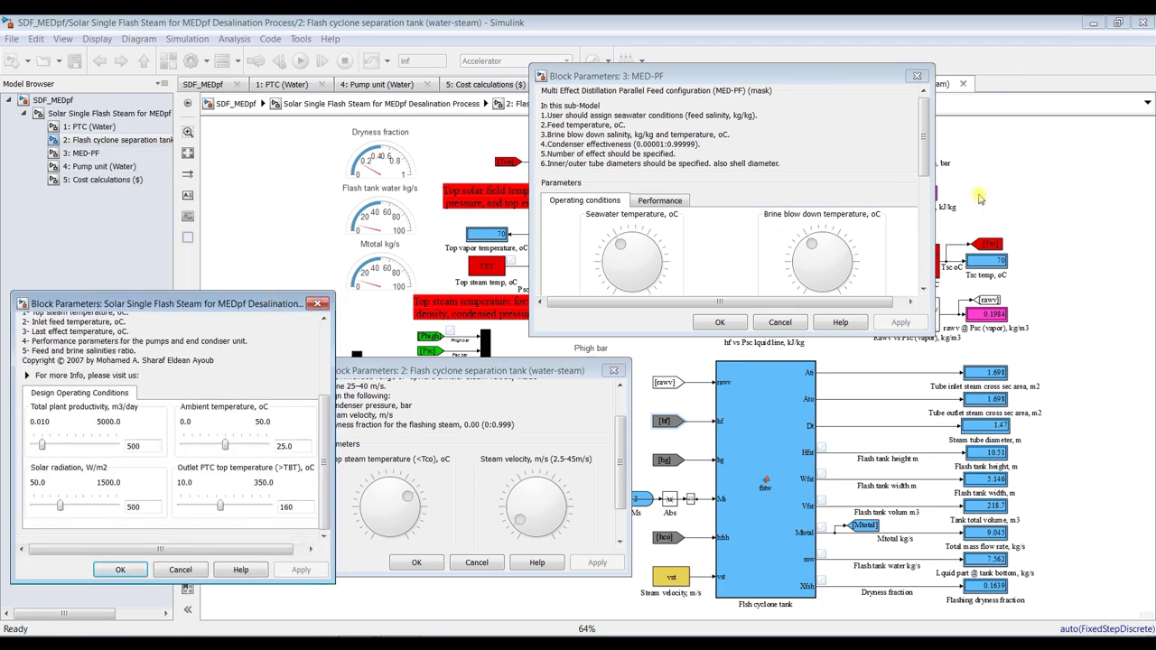
- Resize the MED-PF parameter dialog so its seawater and brine blow down temperature knobs and salinity fields are in view
left_click_drag(863, 334, 863, 363)
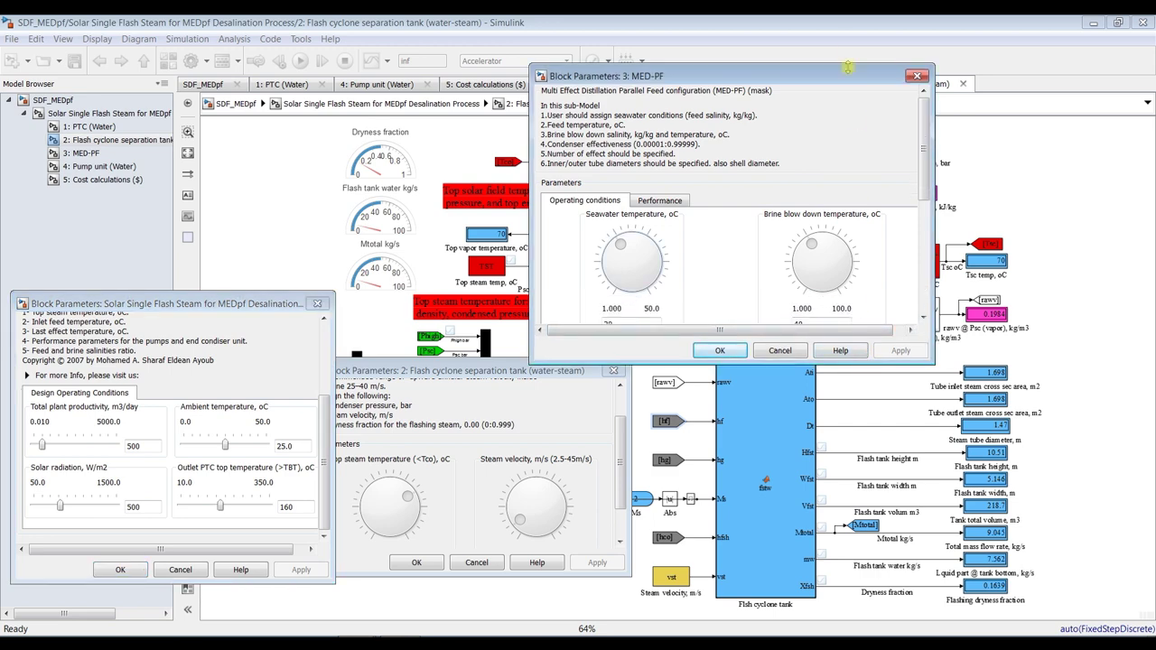
left_click_drag(841, 64, 841, 178)
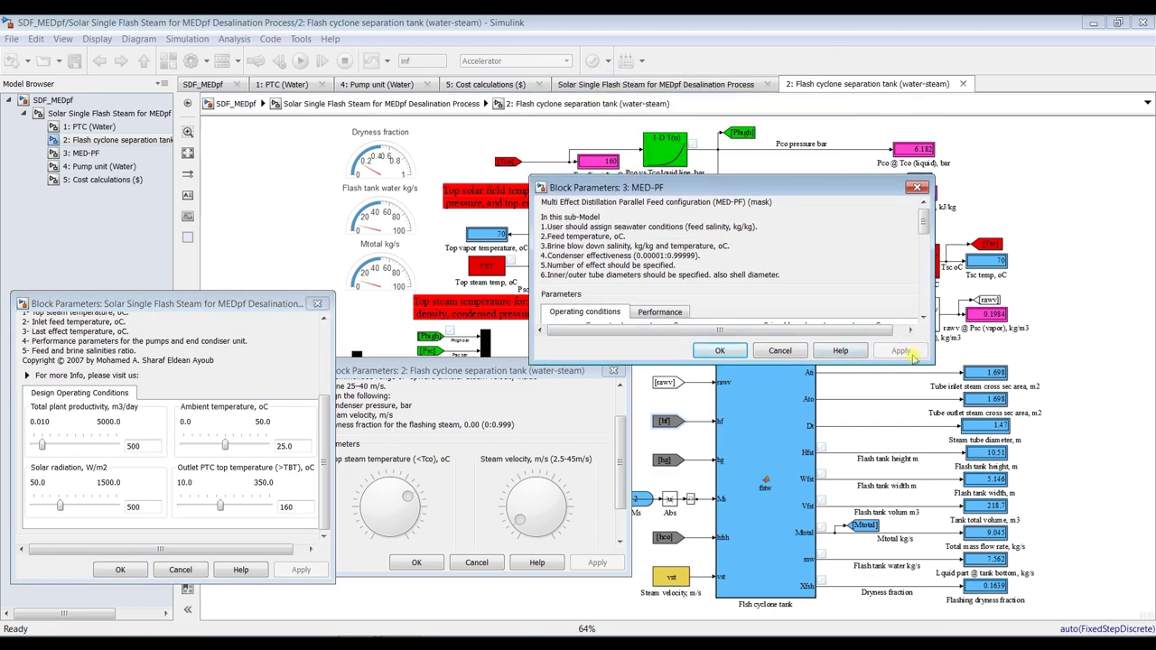
left_click_drag(923, 224, 923, 260)
left_click_drag(783, 359, 783, 384)
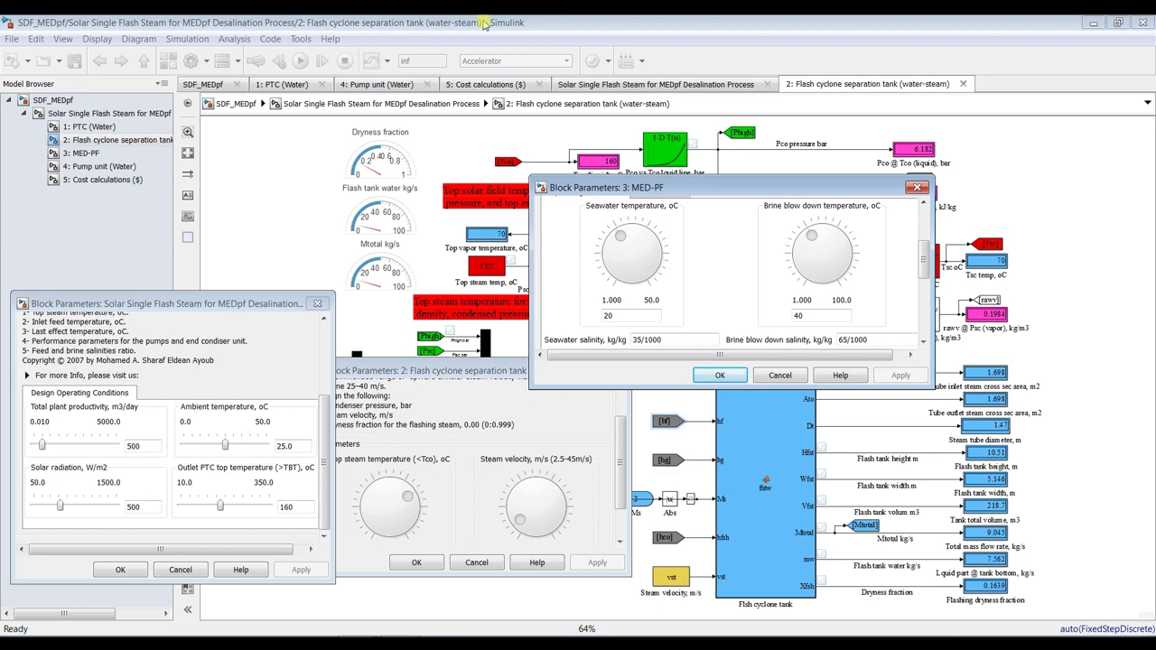
- Start the simulation and bring the plant, flash tank and MED-PF parameter dialogs back over the running diagram
left_click(483, 22)
left_click(300, 61)
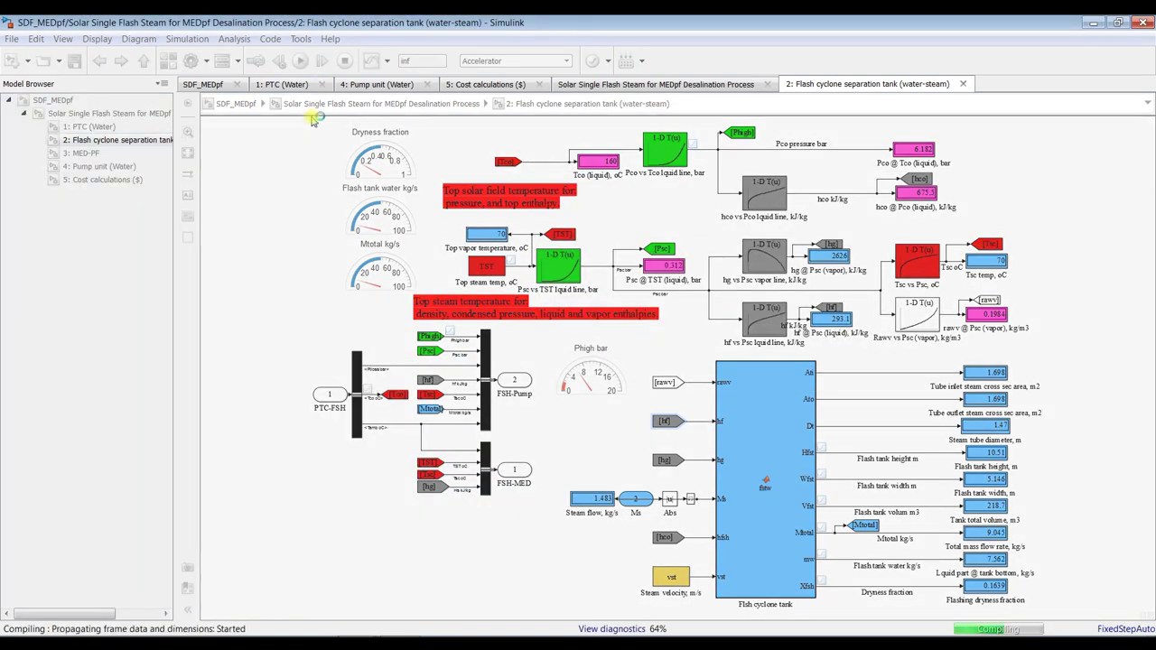
left_click(332, 574)
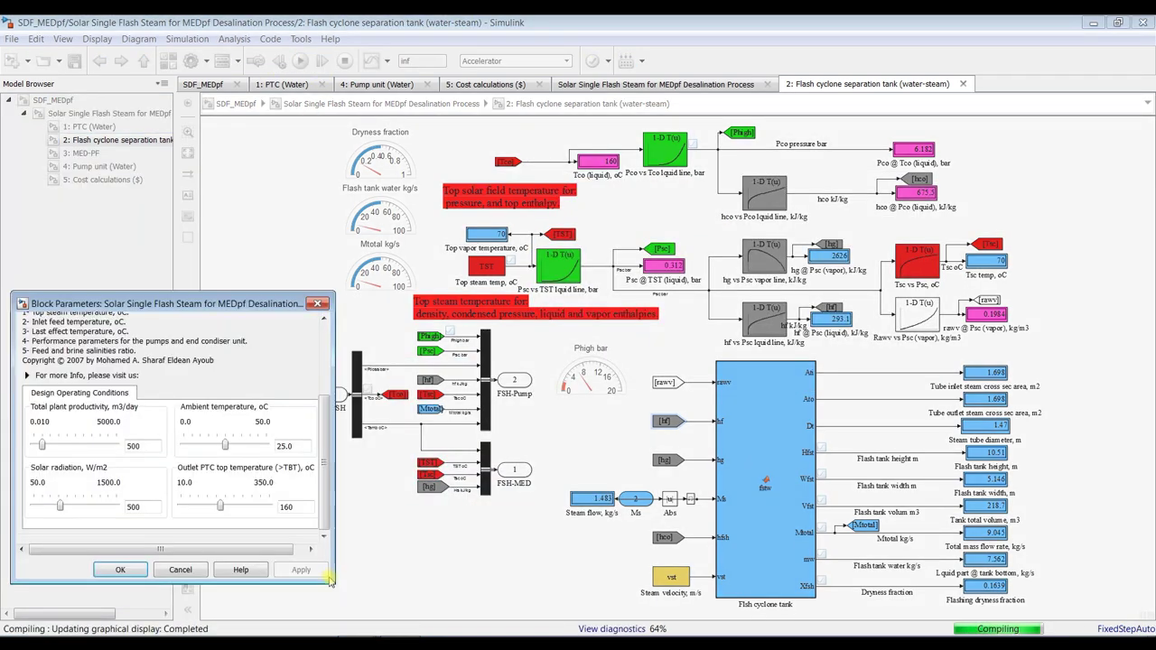
left_click(366, 620)
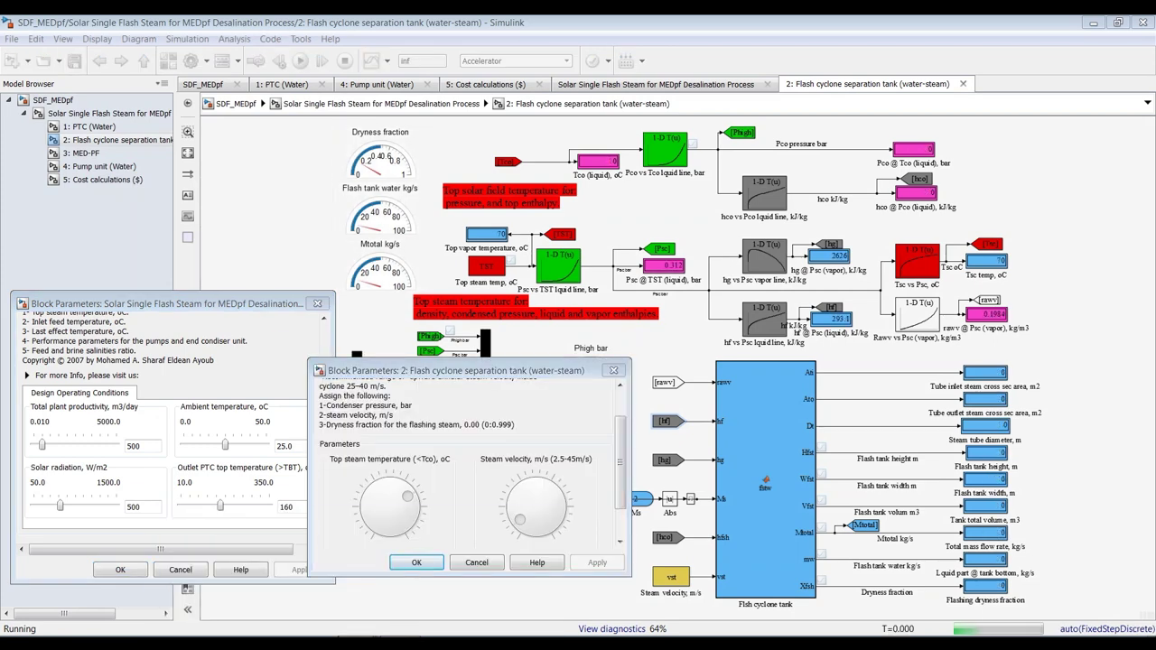
left_click(334, 620)
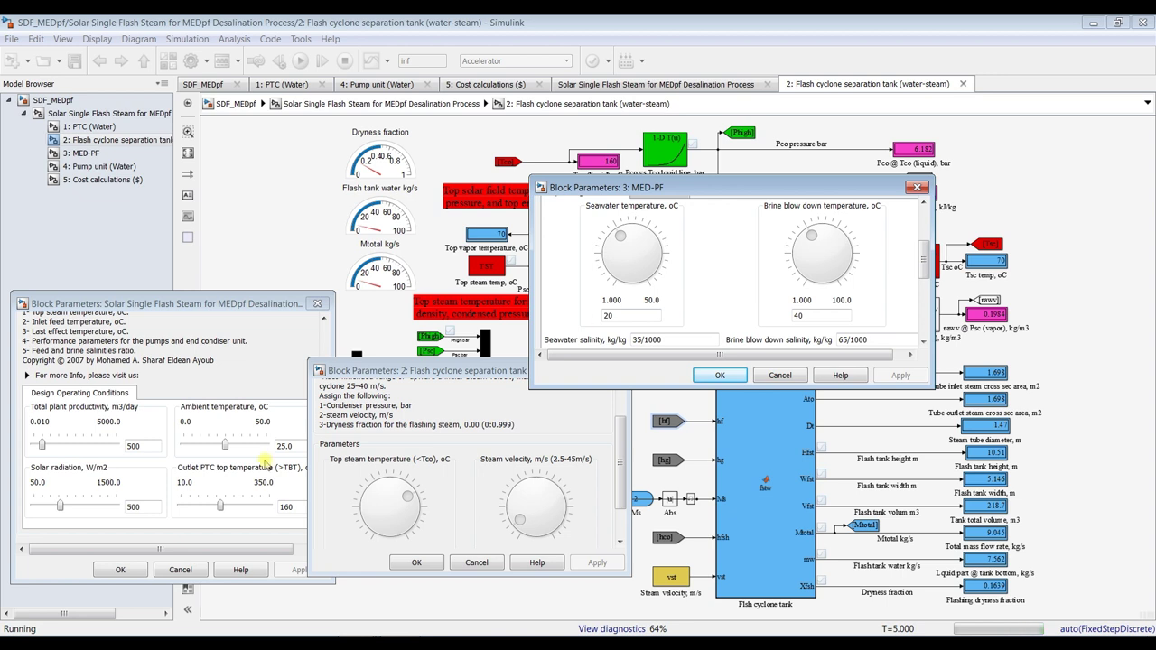
- Raise the plant's outlet PTC top temperature to 180 °C during the run and accept its parameter dialog
left_click(220, 509)
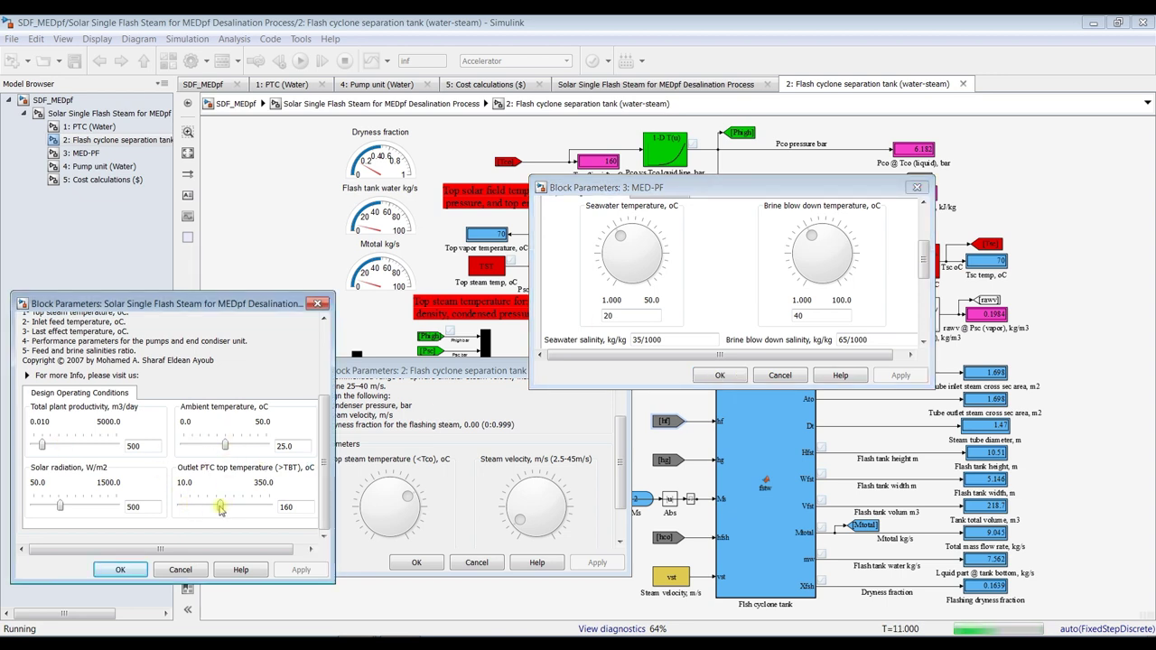
left_click_drag(220, 510, 222, 510)
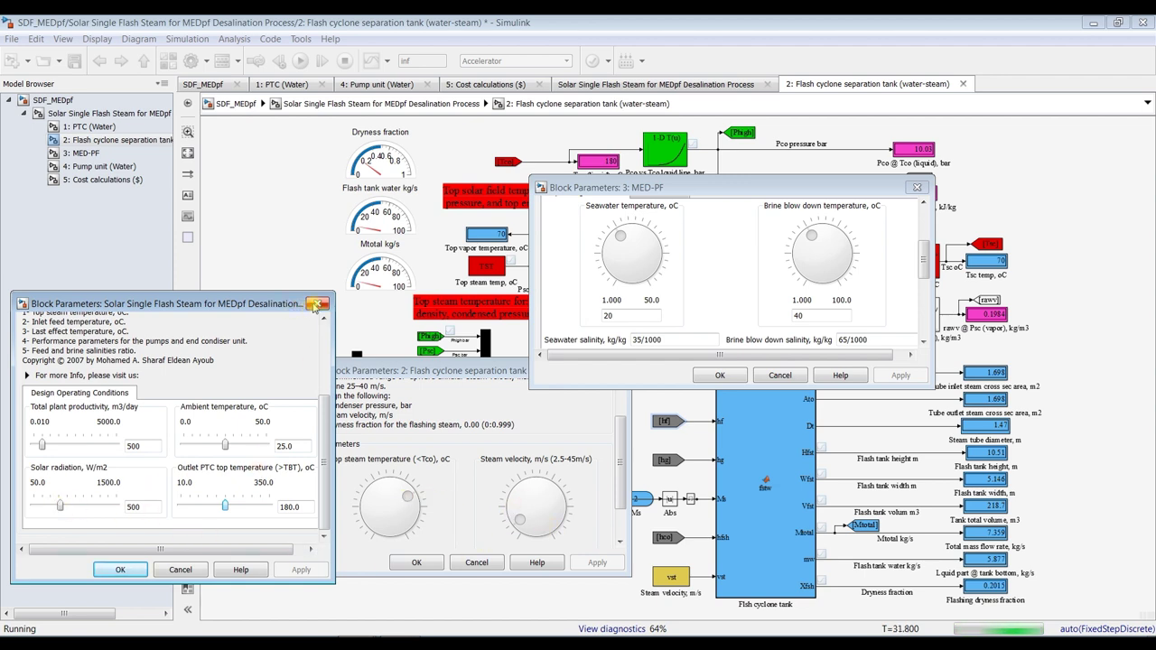
left_click(121, 570)
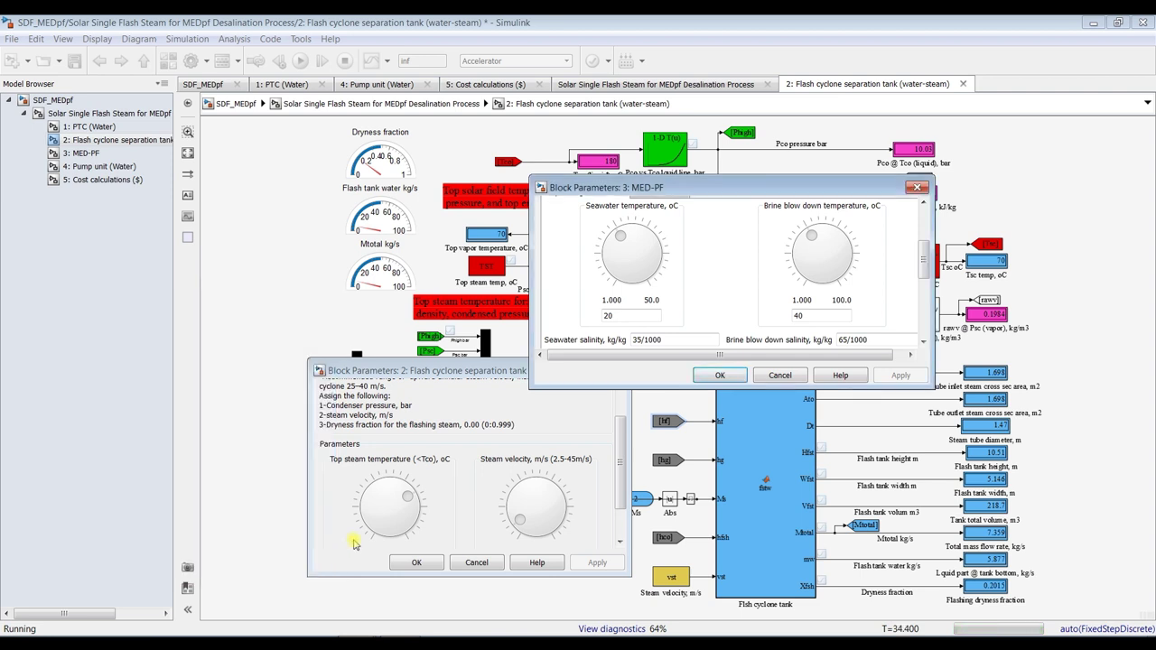
- Enlarge the flash tank's parameter dialog to show its value fields, and lower the top steam temperature to 60.4 °C
left_click(410, 502)
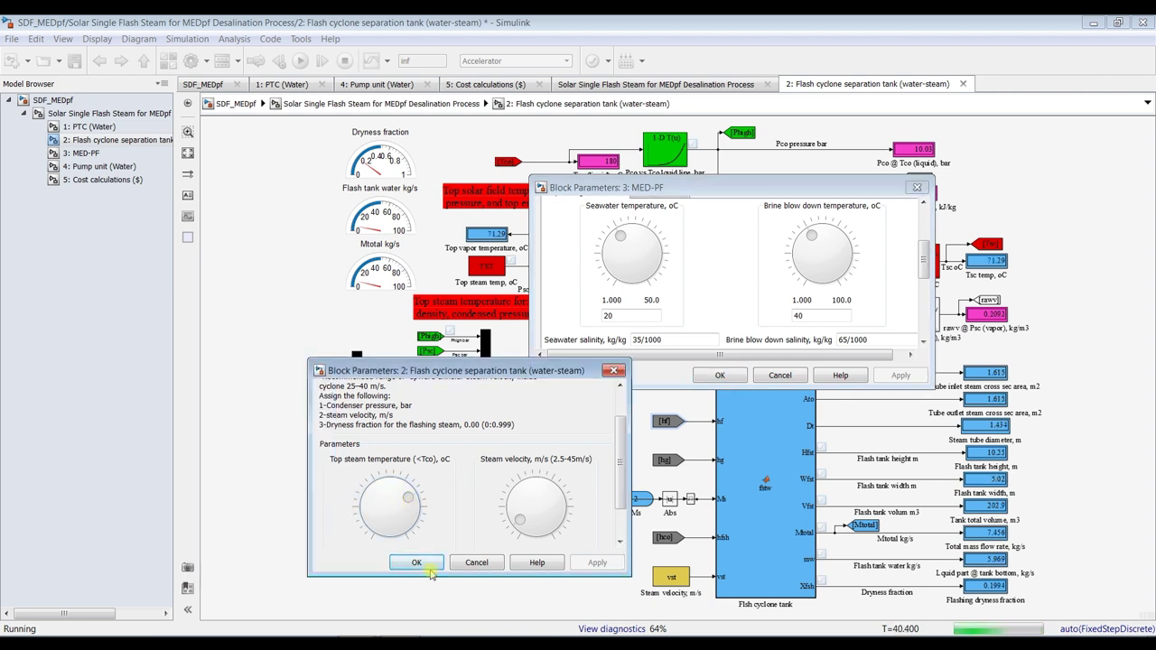
left_click_drag(441, 571, 441, 619)
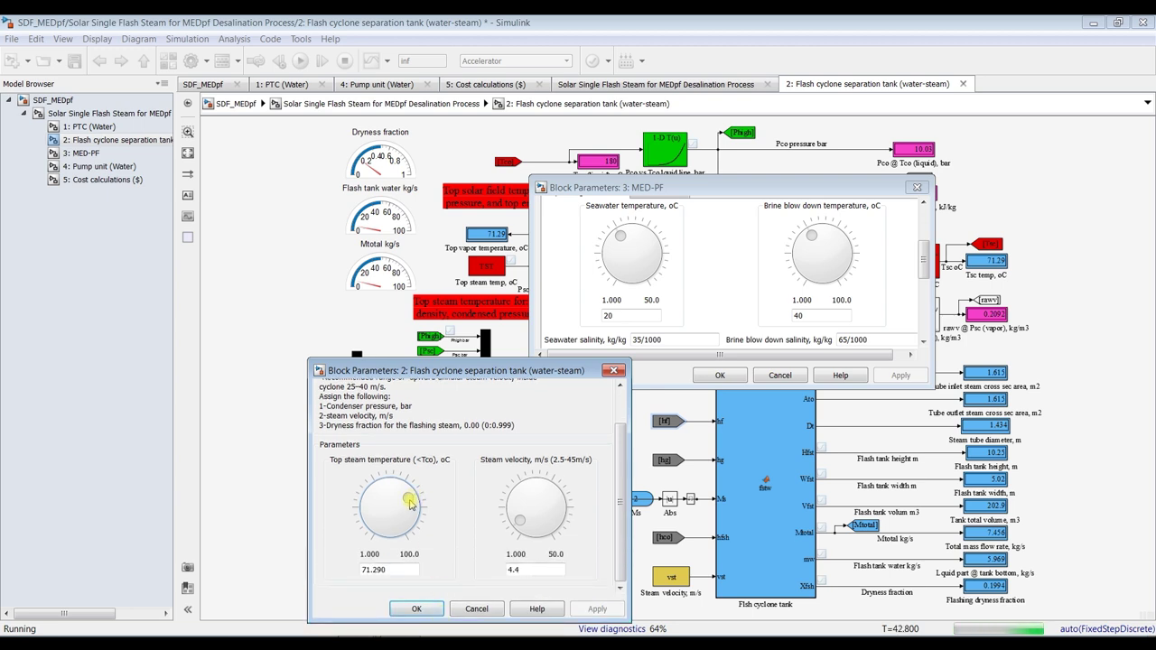
left_click_drag(410, 502, 409, 502)
key("Down")
key("Down")
key("Down")
key("Down")
key("Down")
key("Down")
key("Down")
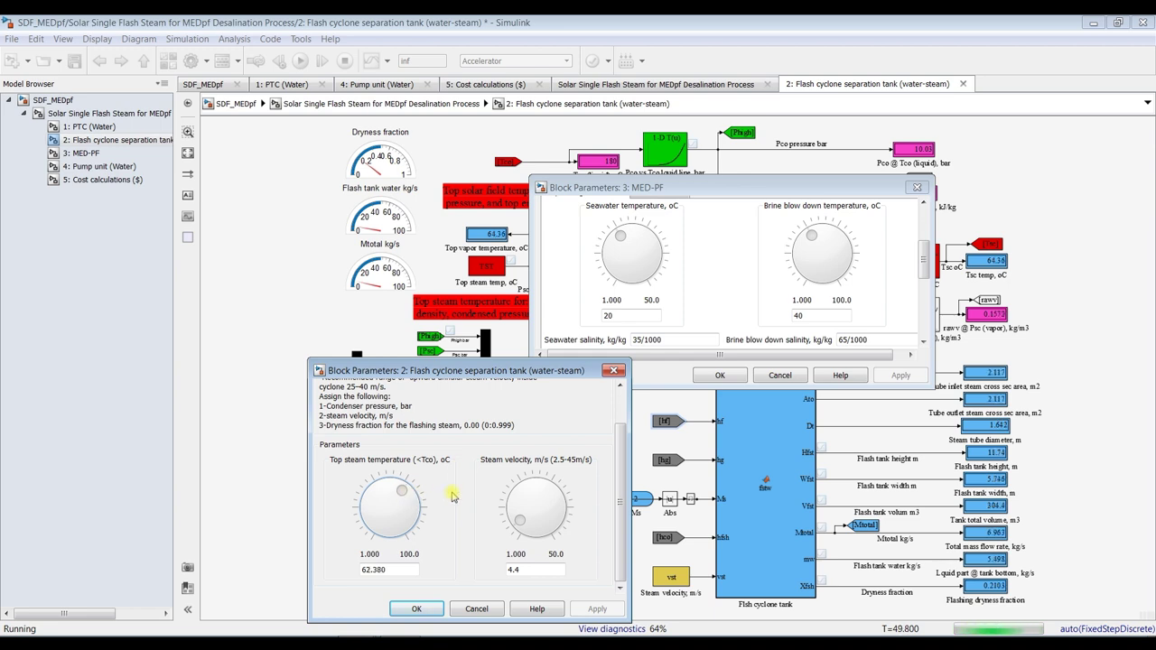
key("Down")
key("Down")
key("Down")
key("Down")
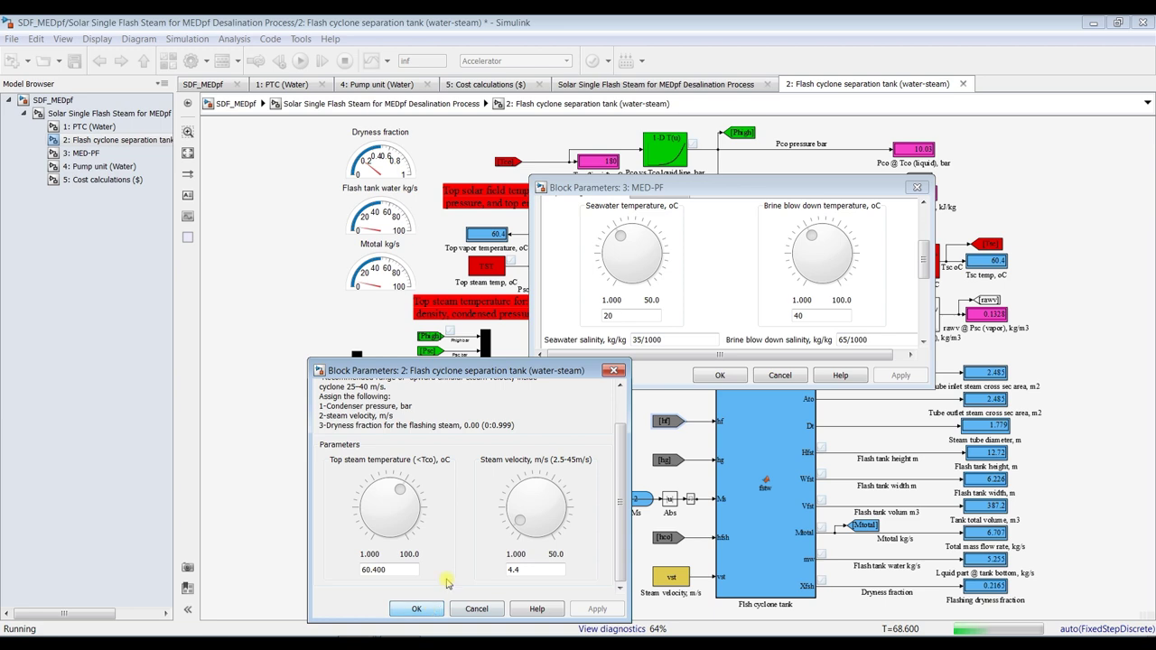
left_click(420, 610)
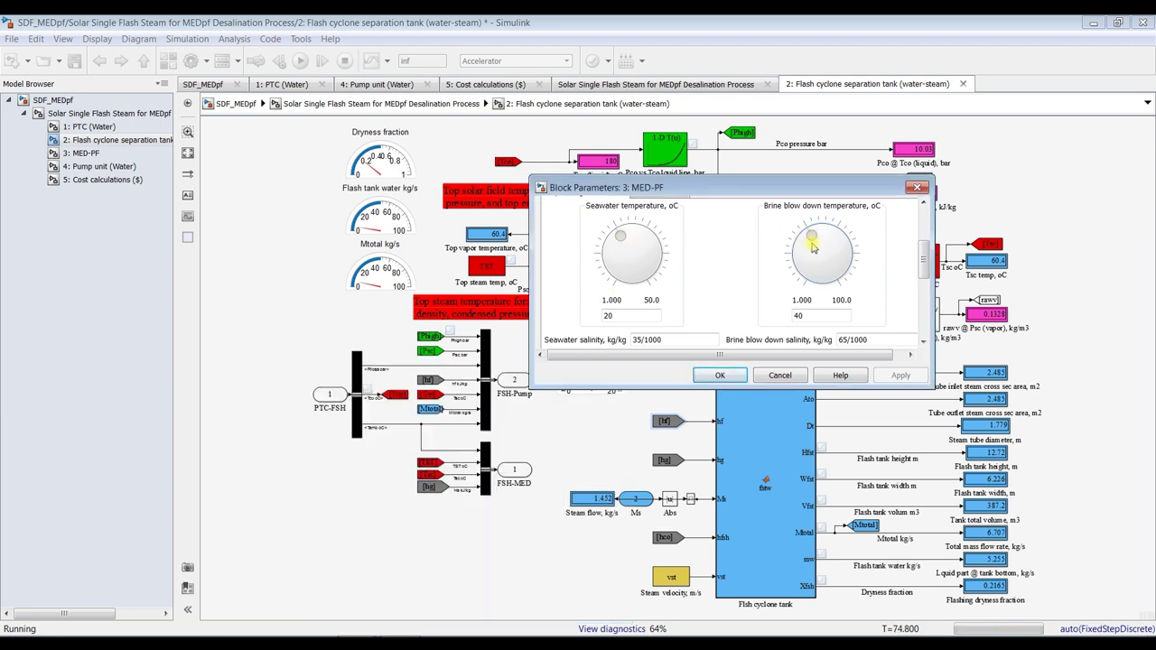
- Lower the MED-PF brine blow down temperature to 35.65 °C and accept the parameter dialog
left_click_drag(812, 246, 812, 251)
left_click_drag(811, 253, 811, 254)
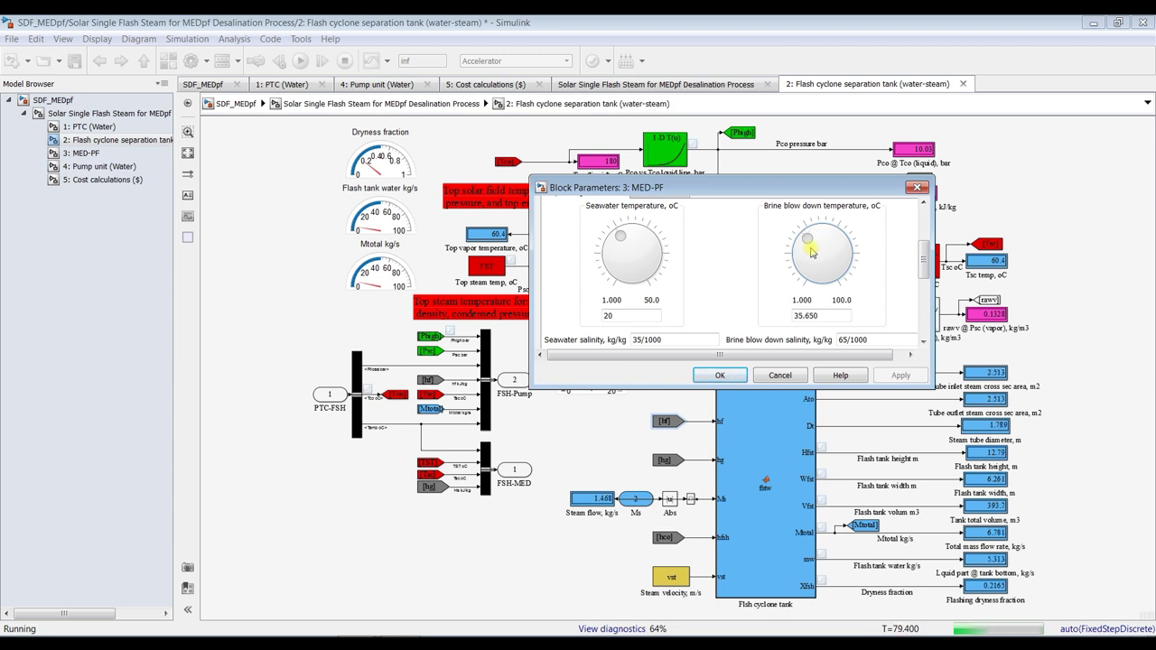
left_click(721, 375)
- Stop the simulation and look over the flash tank block's output signals and the signal streaming and logging options
left_click(345, 61)
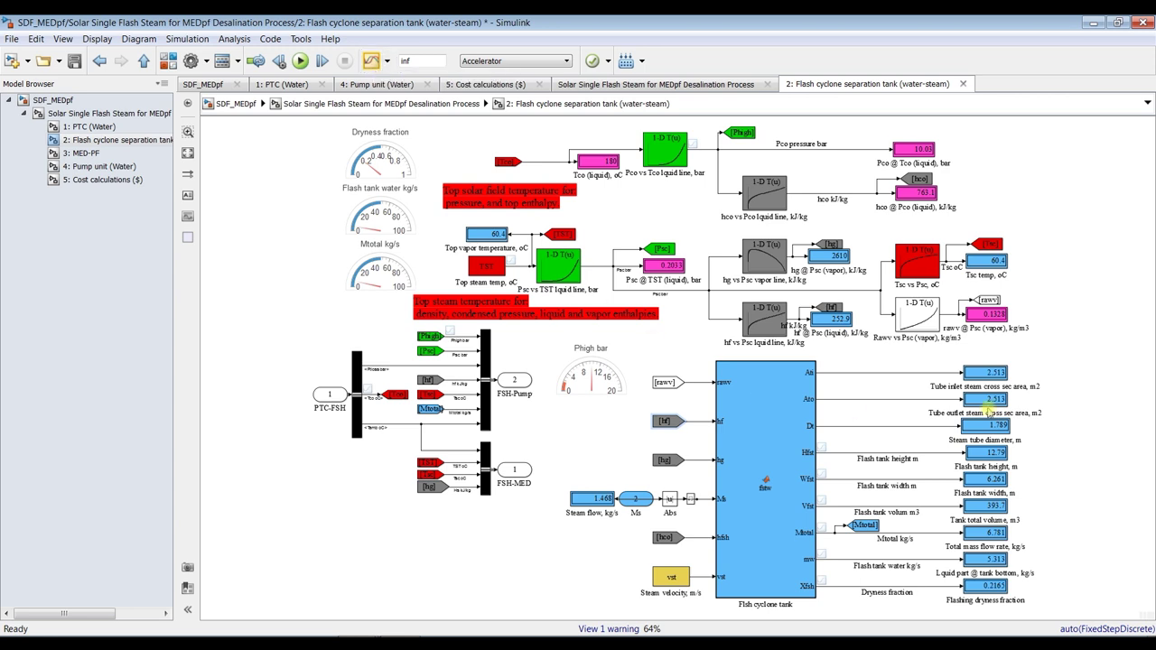
scroll(860, 395, "up", 5)
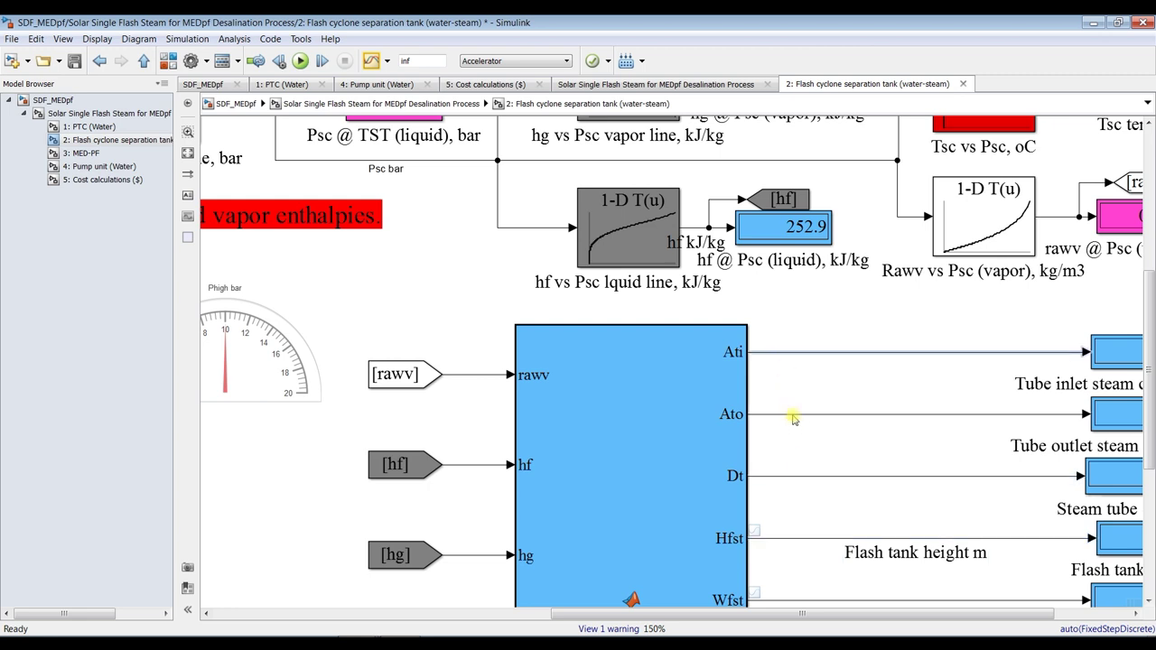
mouse_move(810, 391)
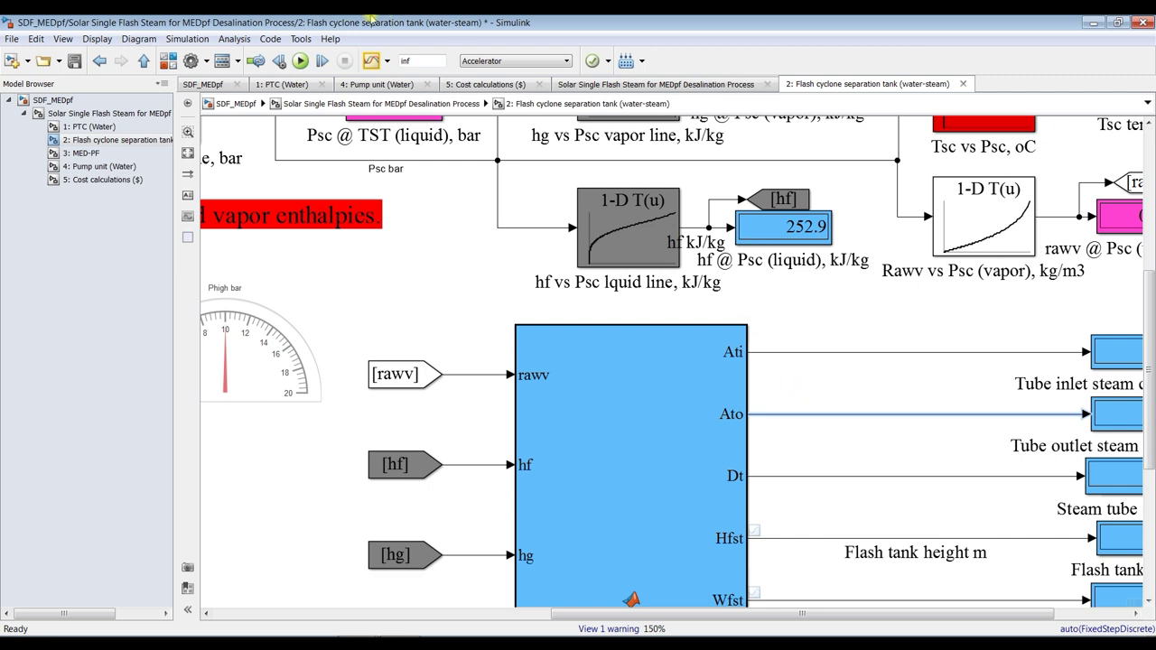
left_click(386, 60)
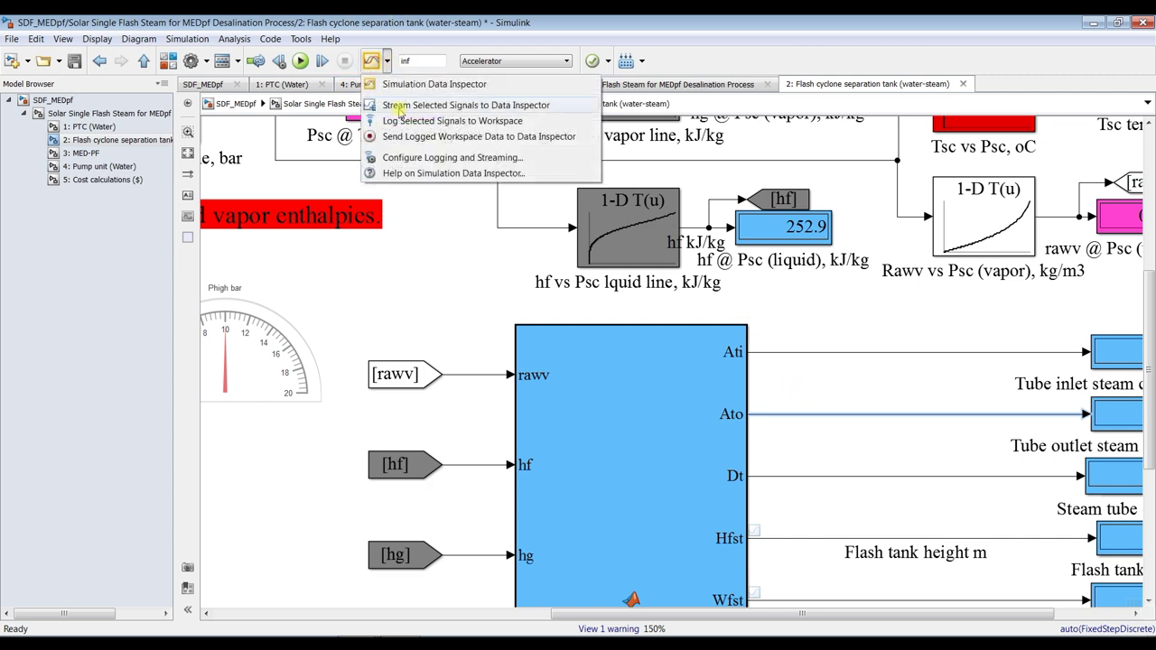
left_click(408, 321)
- Switch to MATLAB, view a line plot of the workspace variable Bp and close the figure
left_click(346, 632)
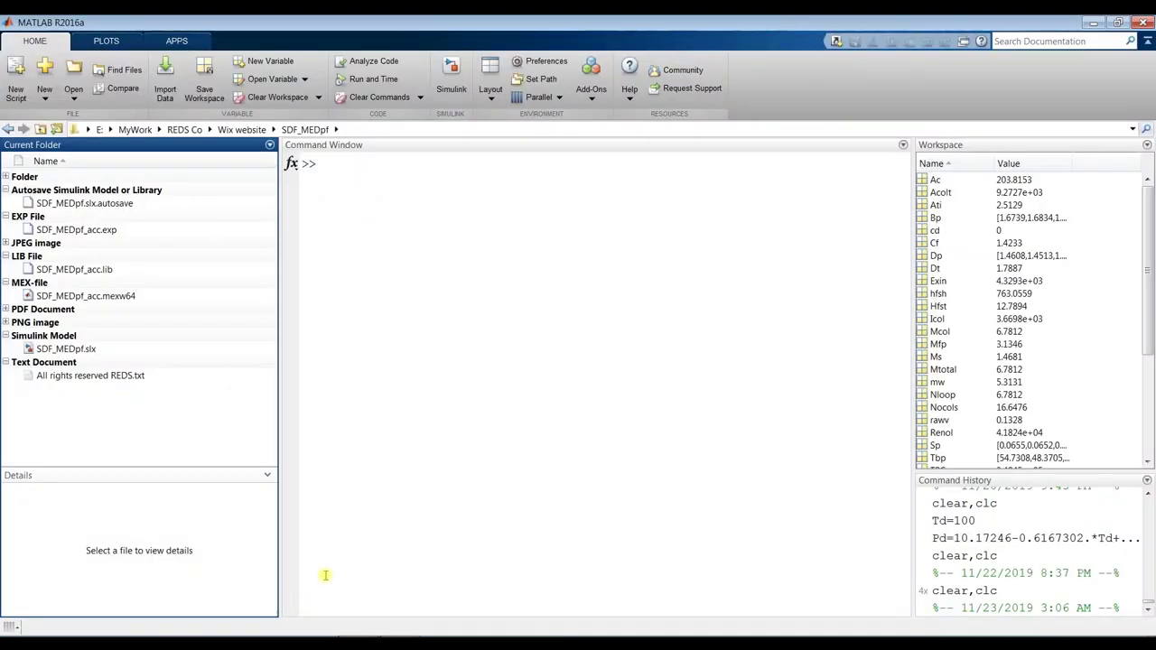
left_click(199, 598)
left_click(935, 217)
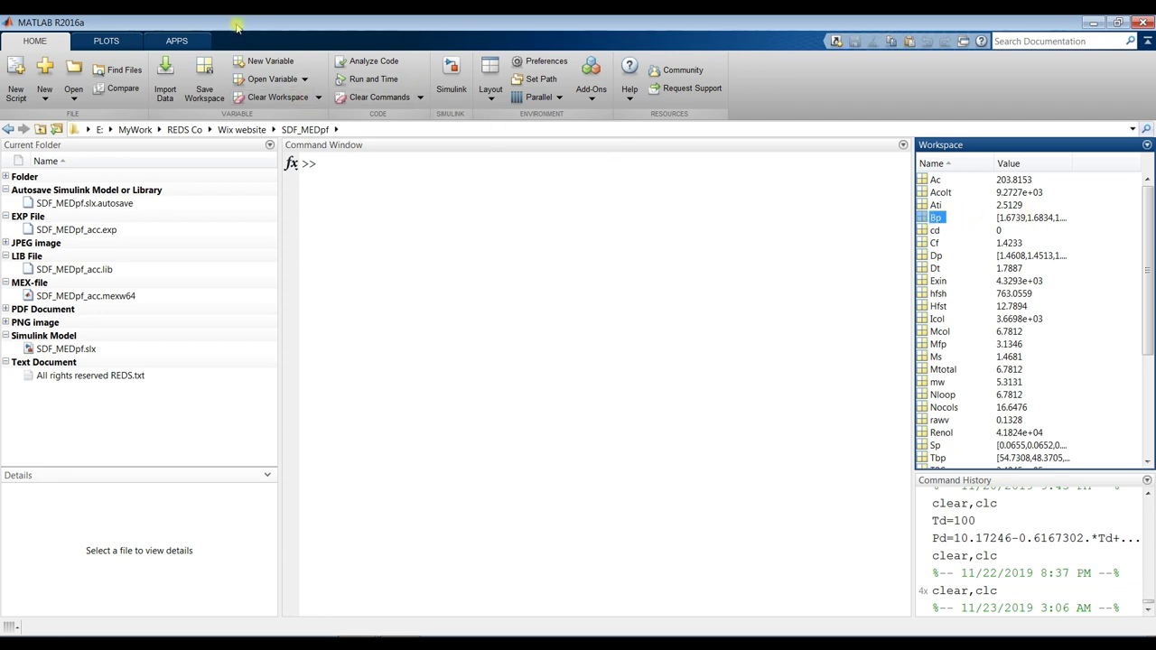
left_click(178, 42)
left_click(116, 44)
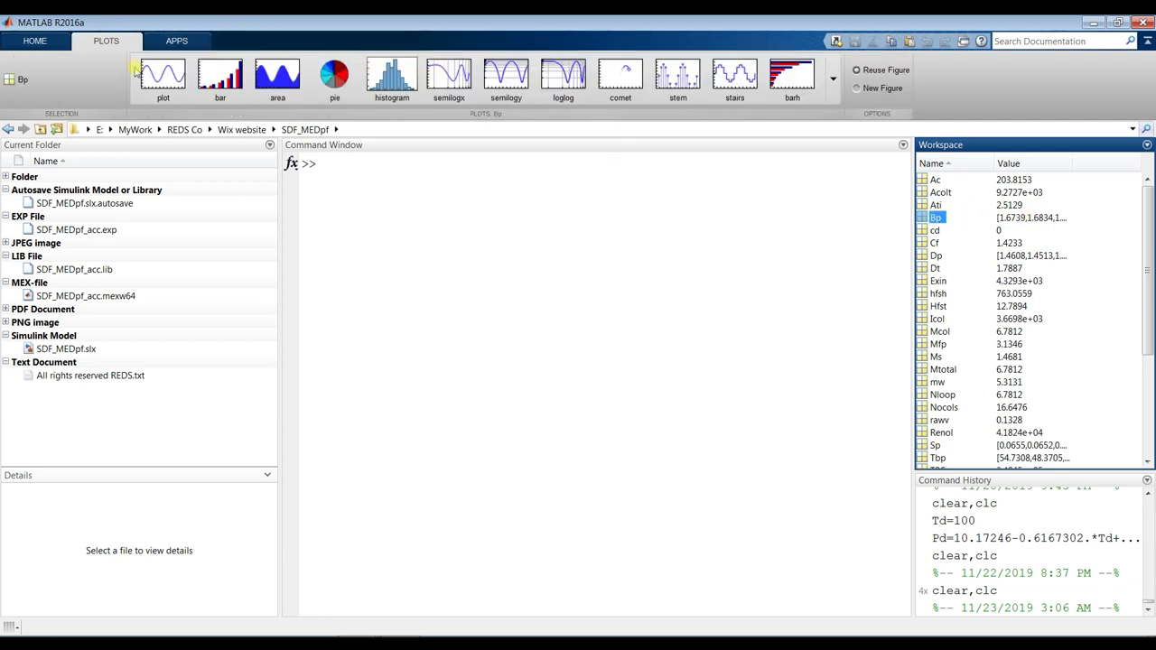
left_click(163, 75)
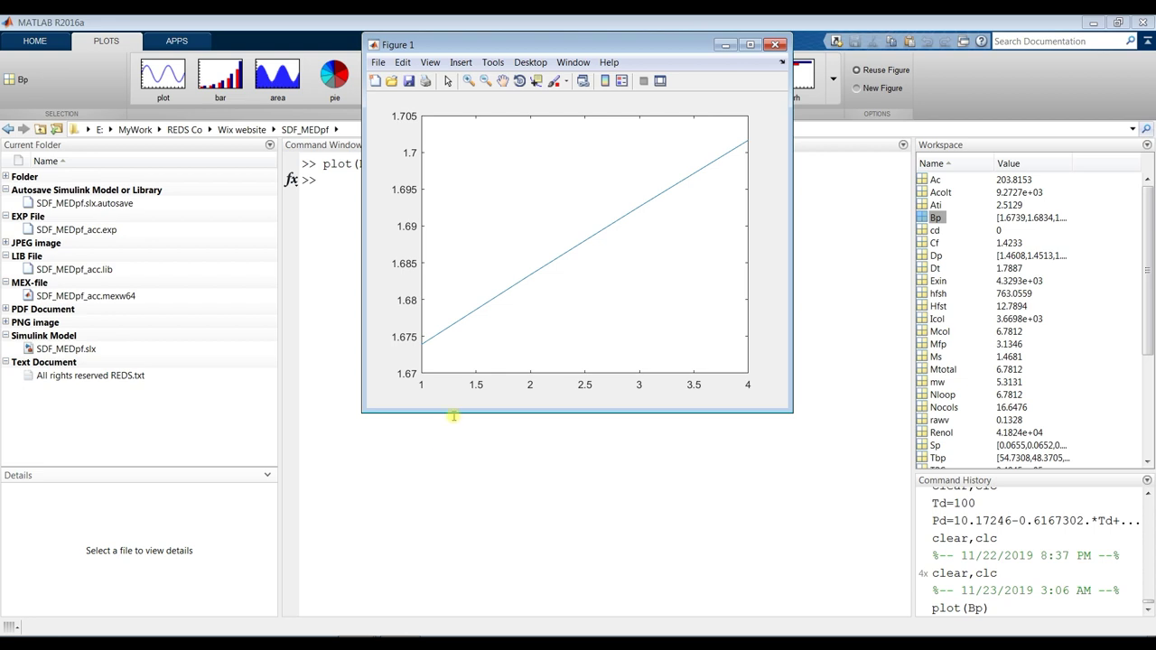
left_click(776, 44)
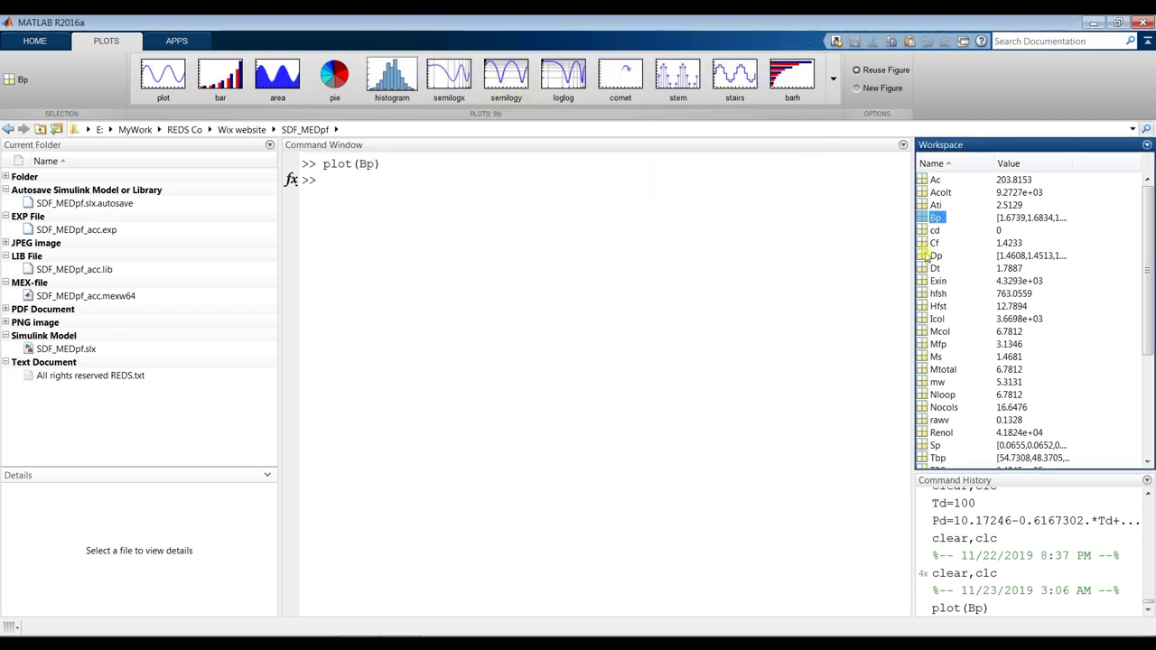
- View a line plot of the workspace variable Dp and close the figure
left_click(935, 257)
left_click(163, 76)
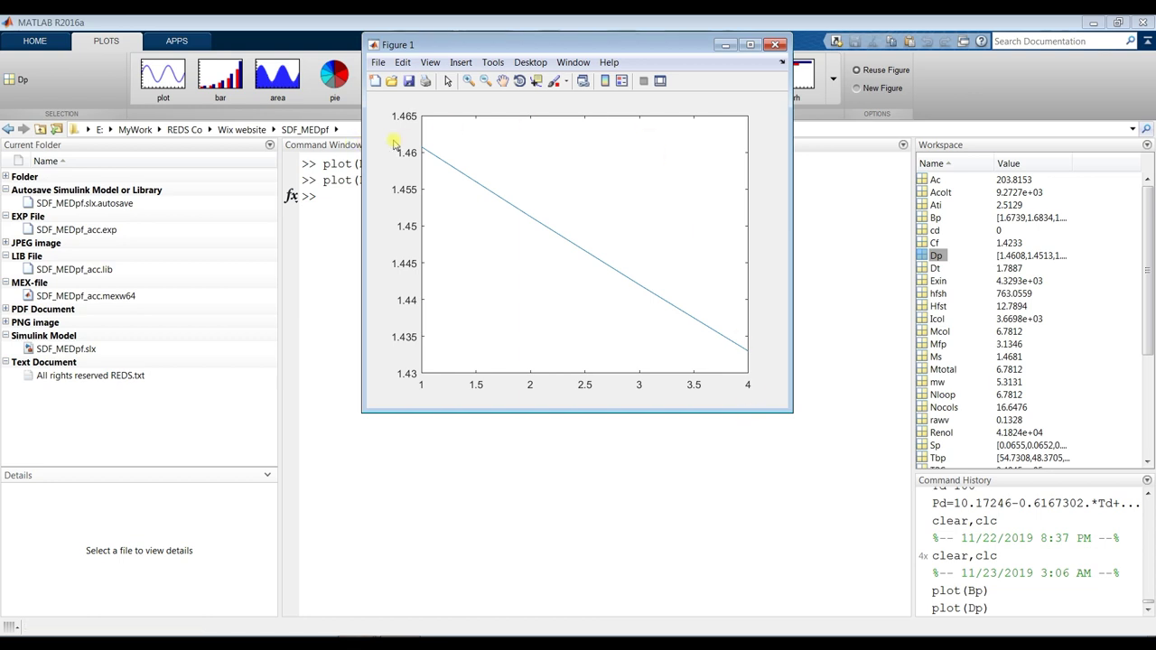
left_click(775, 45)
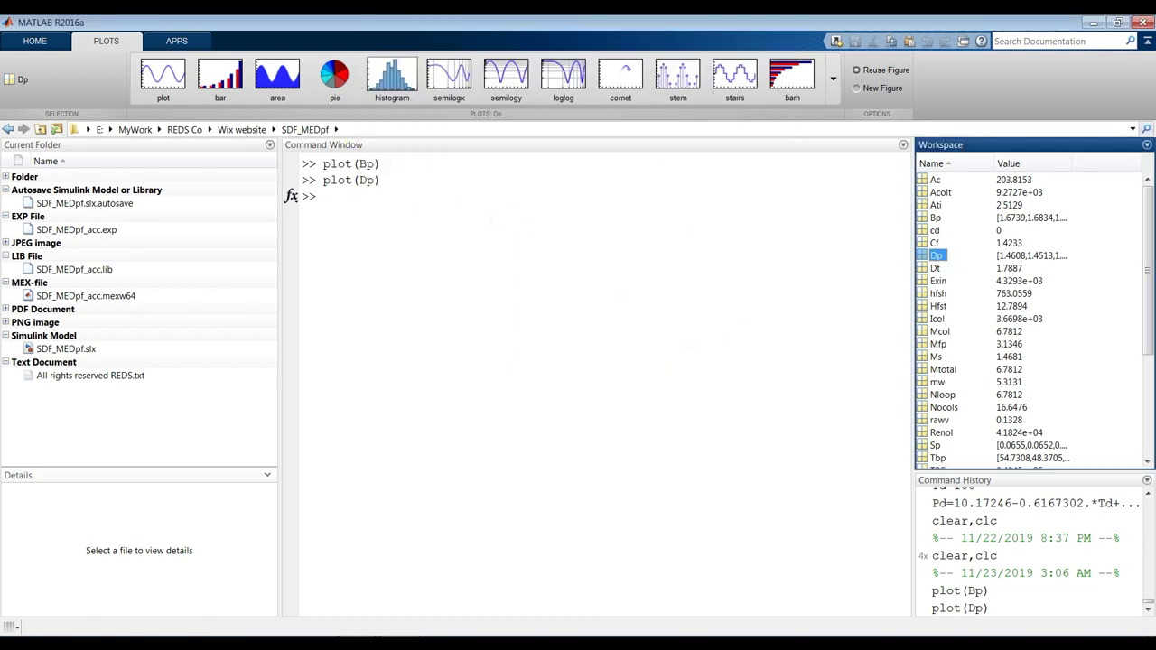
- Return to the Simulink model and open the Simulation Data Inspector maximized, with the full Run 8 signal list in view
left_click(299, 620)
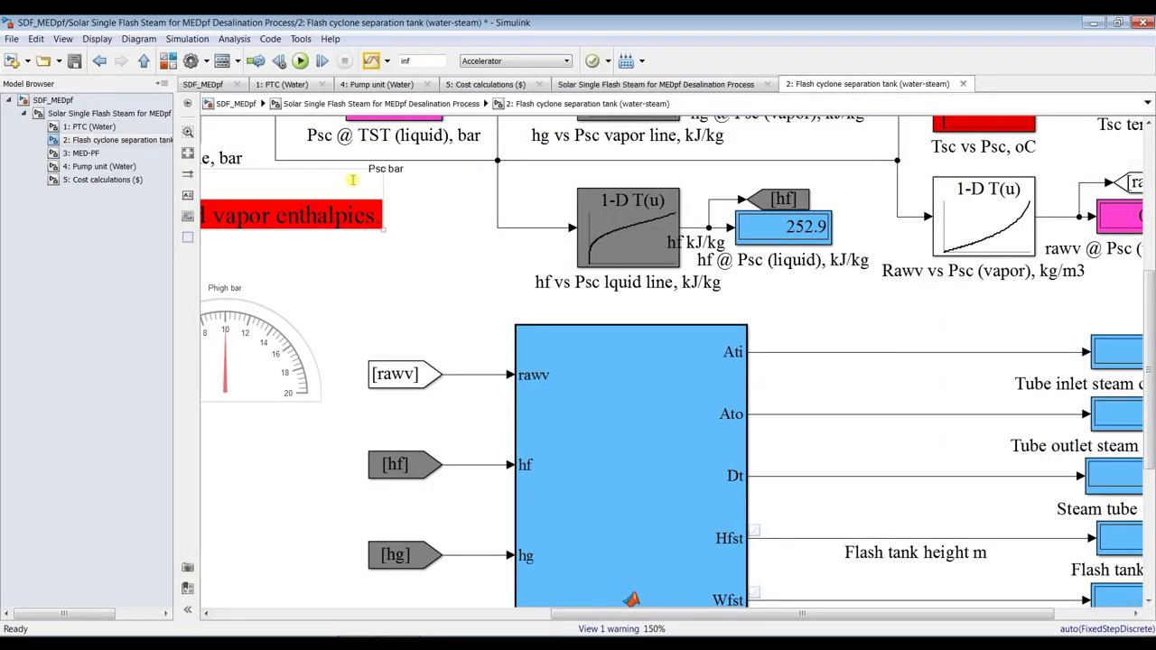
left_click(371, 62)
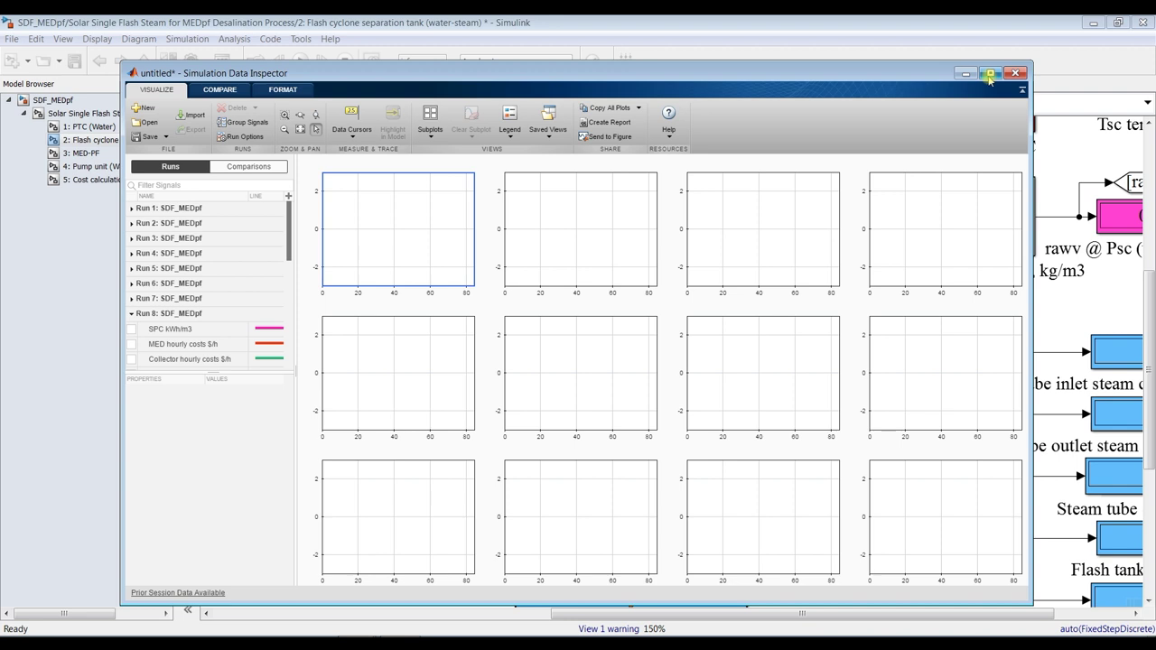
left_click(990, 73)
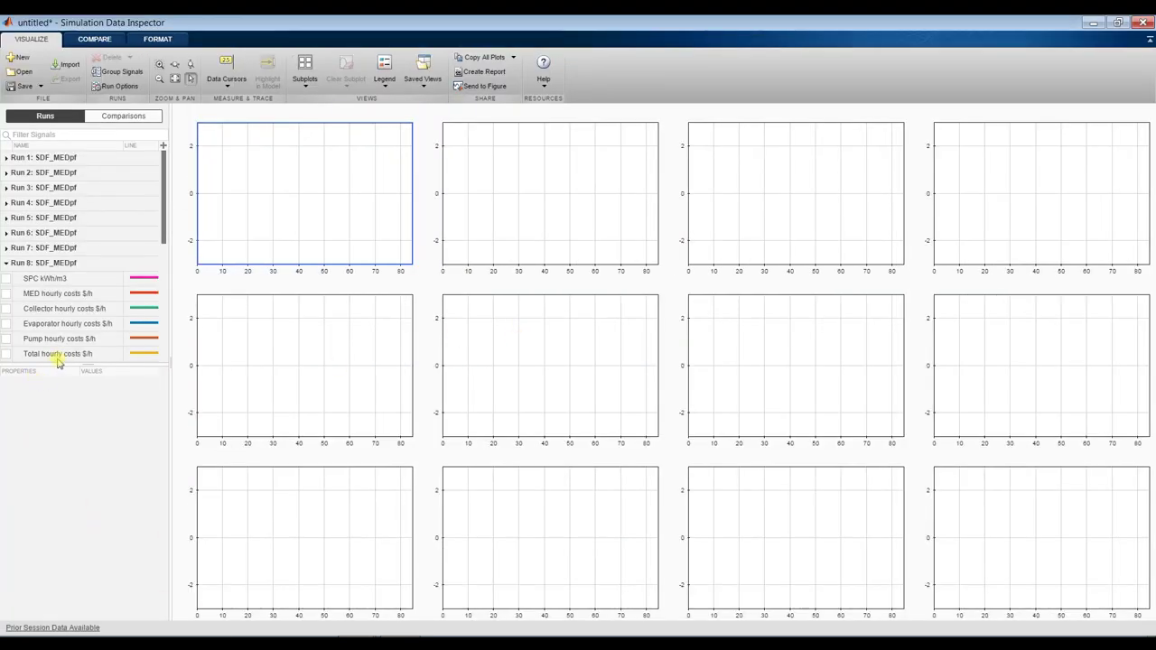
left_click_drag(64, 364, 64, 616)
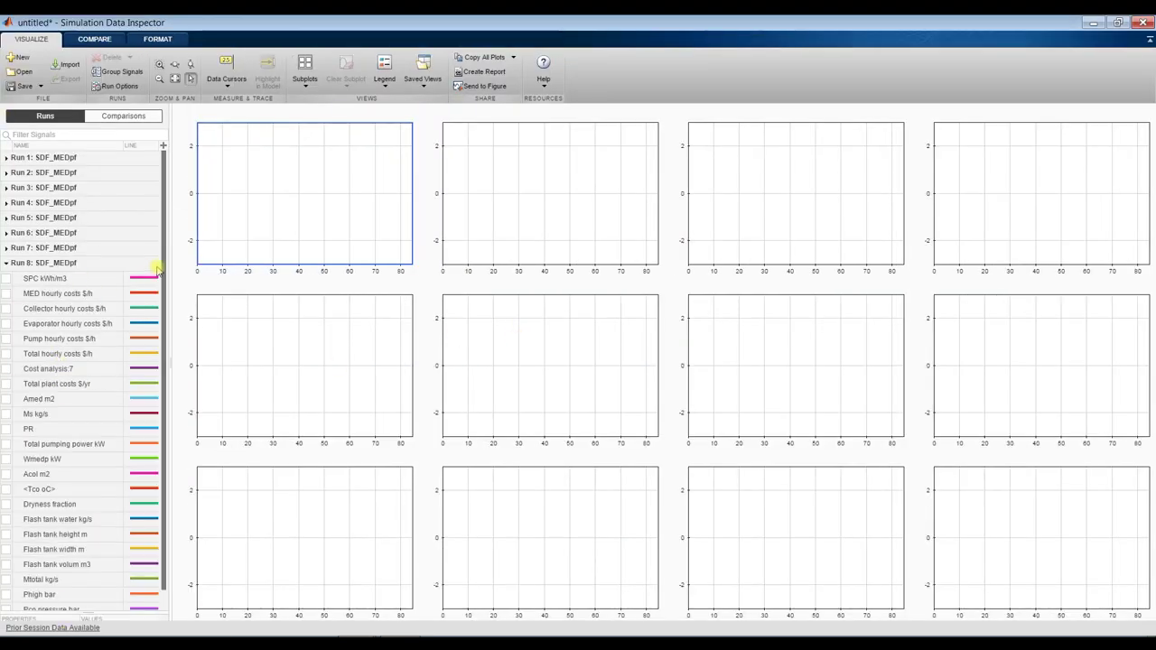
scroll(117, 335, "down", 2)
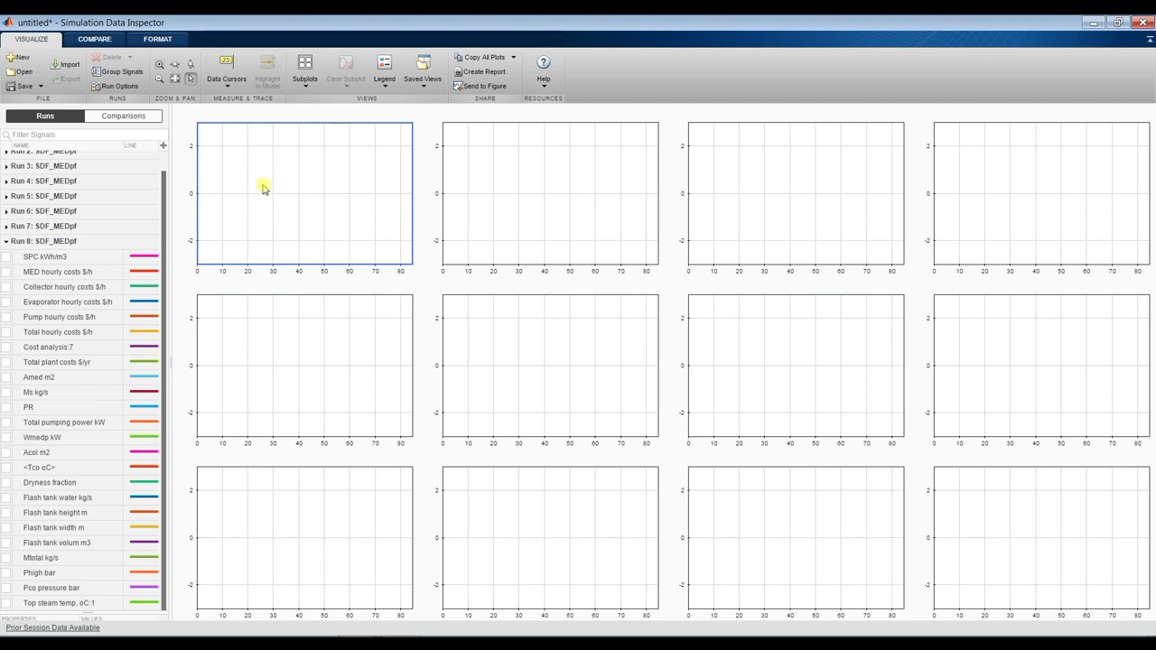
- Plot Run 8's SPC kWh/m3, MED hourly costs and Collector hourly costs in the first three subplots of the top row
left_click(6, 260)
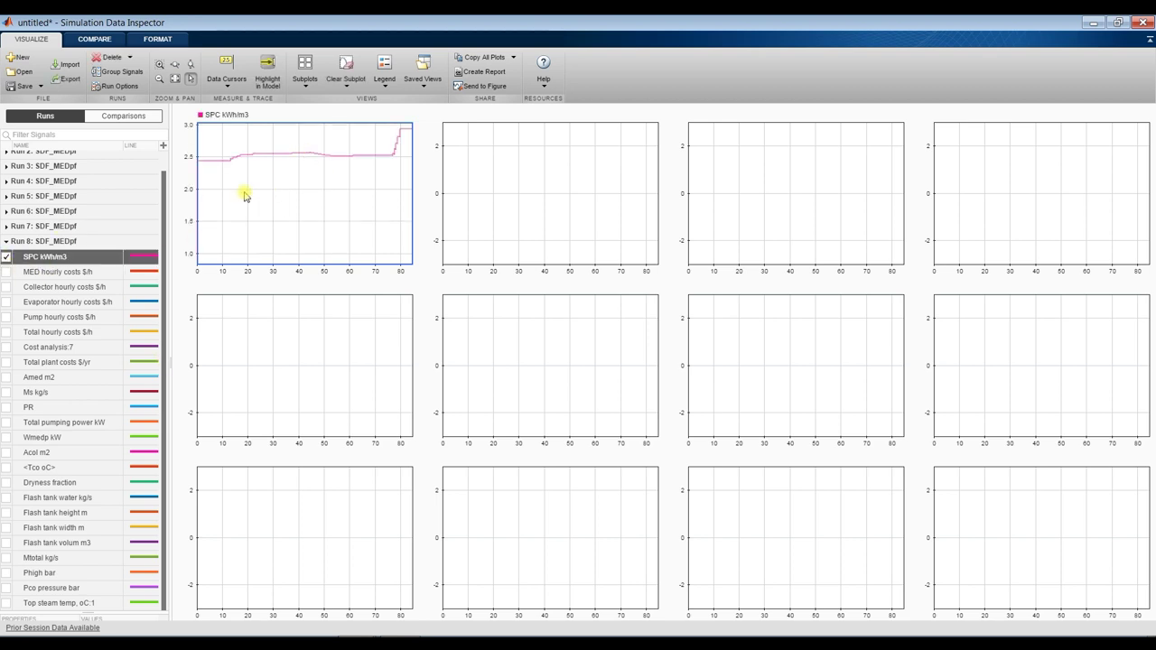
left_click(518, 179)
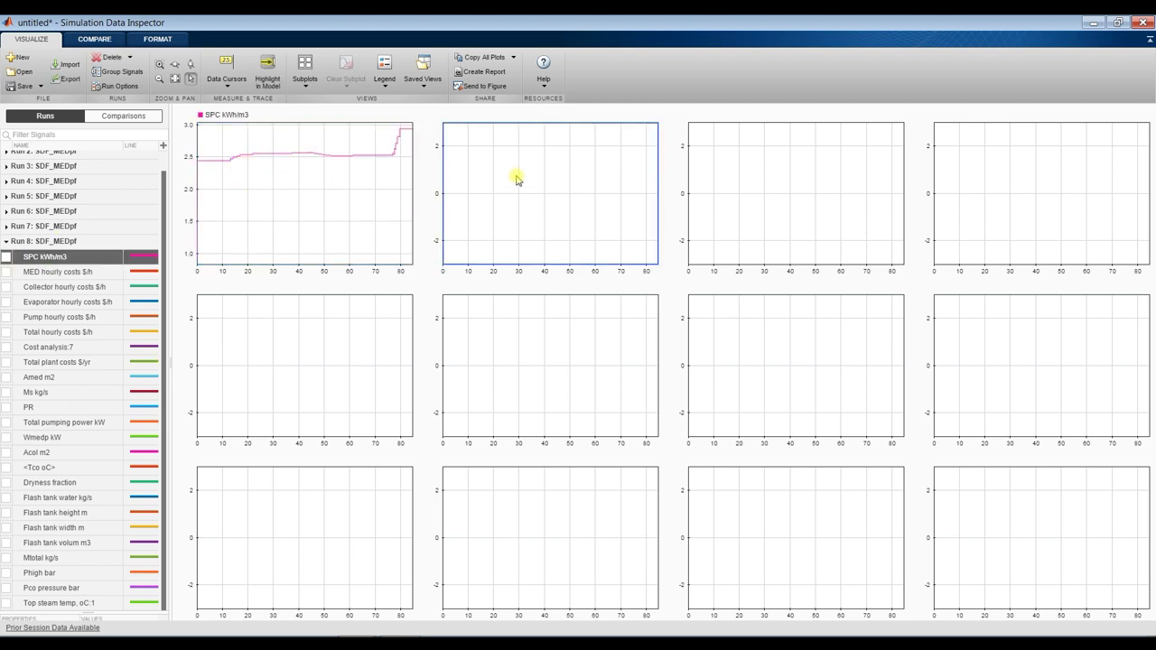
left_click(5, 272)
left_click(725, 209)
left_click(6, 288)
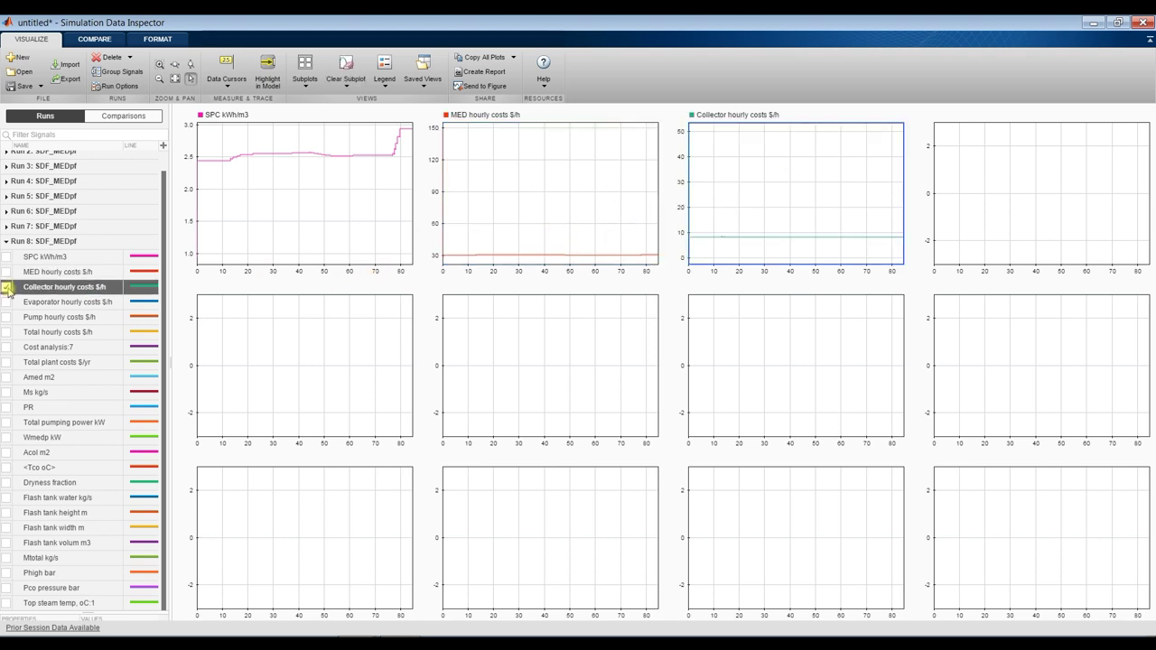
- Replace Collector hourly costs with Pump hourly costs in the third first-row subplot and plot Amed m2 in the fourth
left_click(6, 288)
left_click(6, 317)
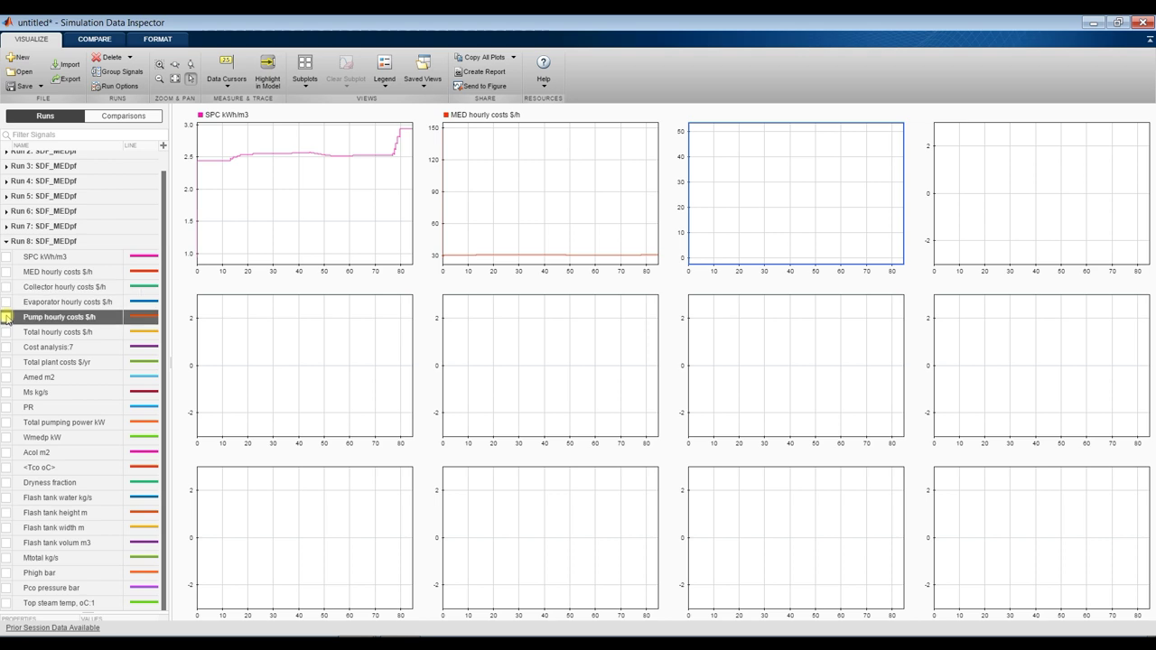
left_click(944, 173)
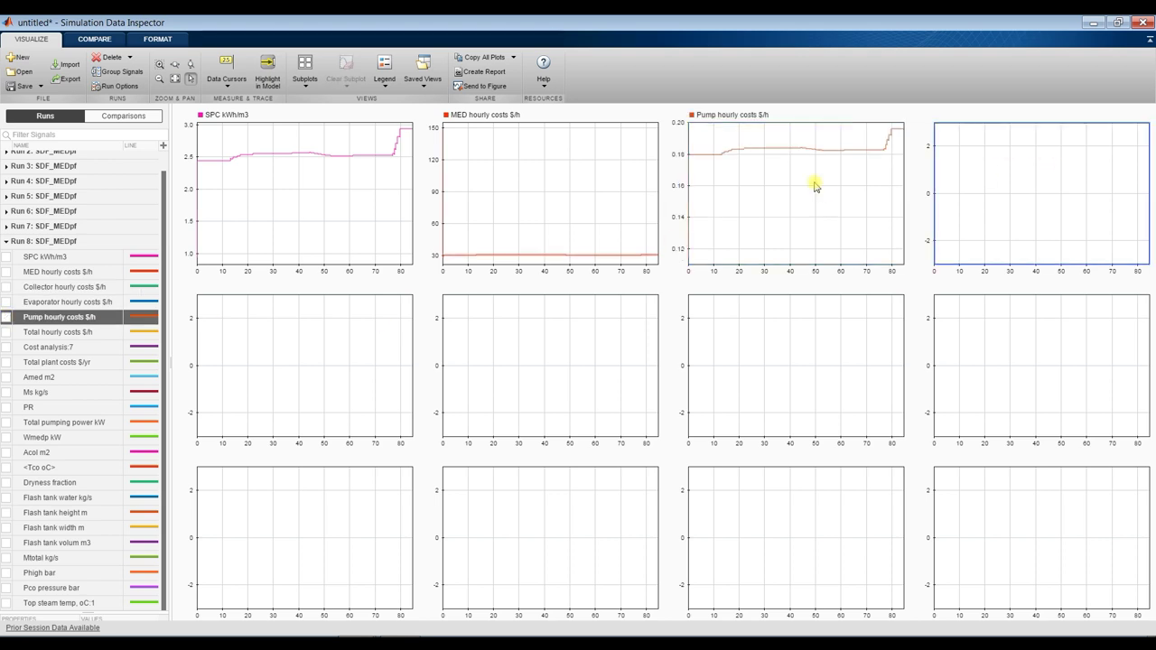
left_click(6, 363)
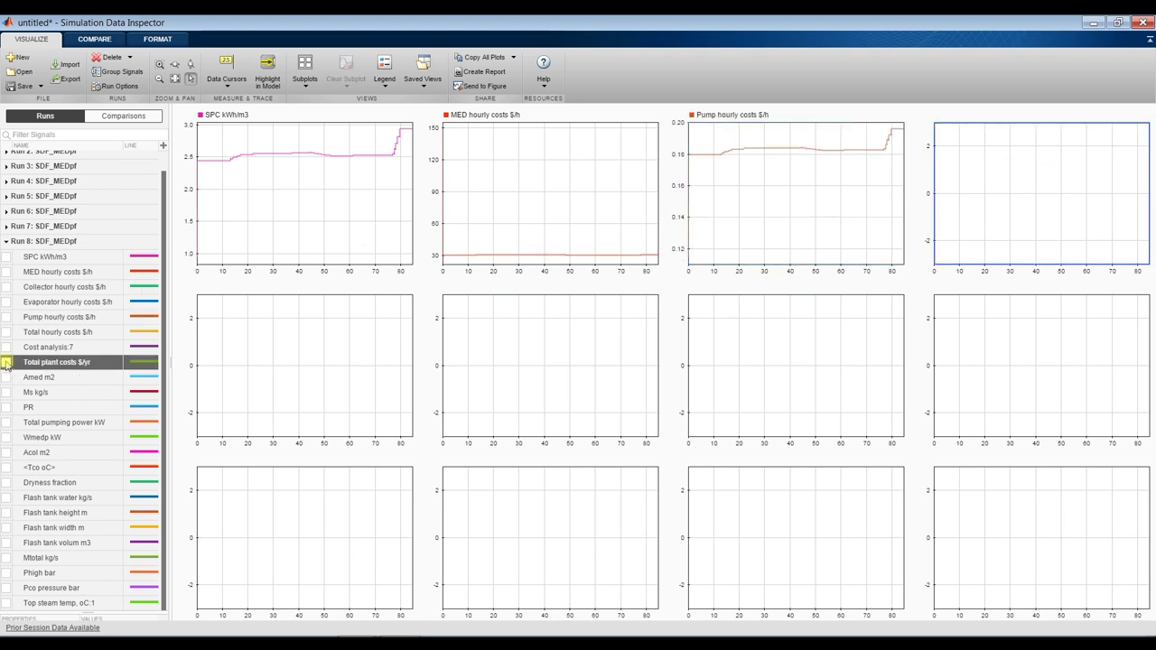
left_click(6, 379)
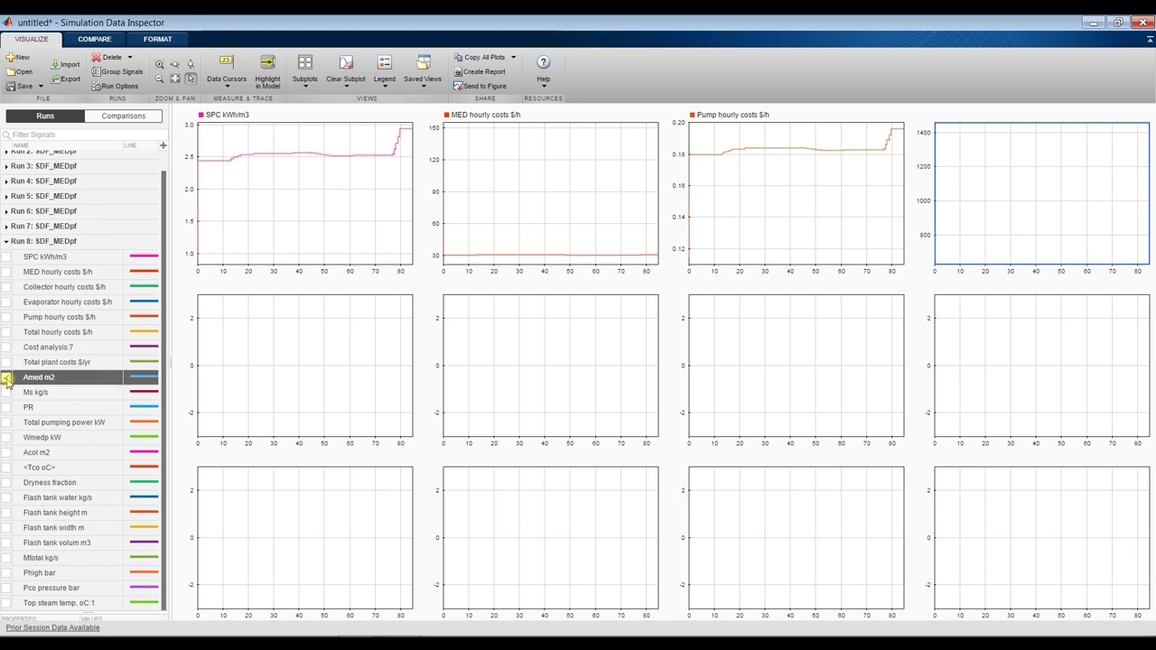
- Plot Run 8's Ms kg/s in the first second-row subplot and, instead of Acol m2, Dryness fraction in the second
left_click(253, 373)
left_click(7, 392)
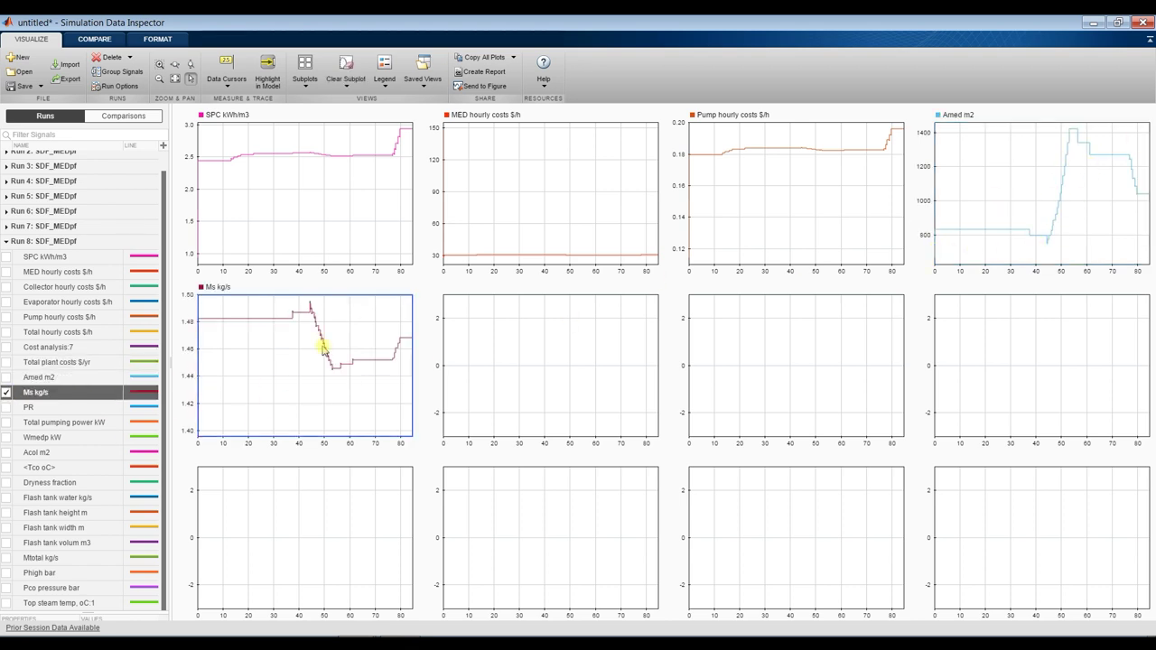
left_click(442, 345)
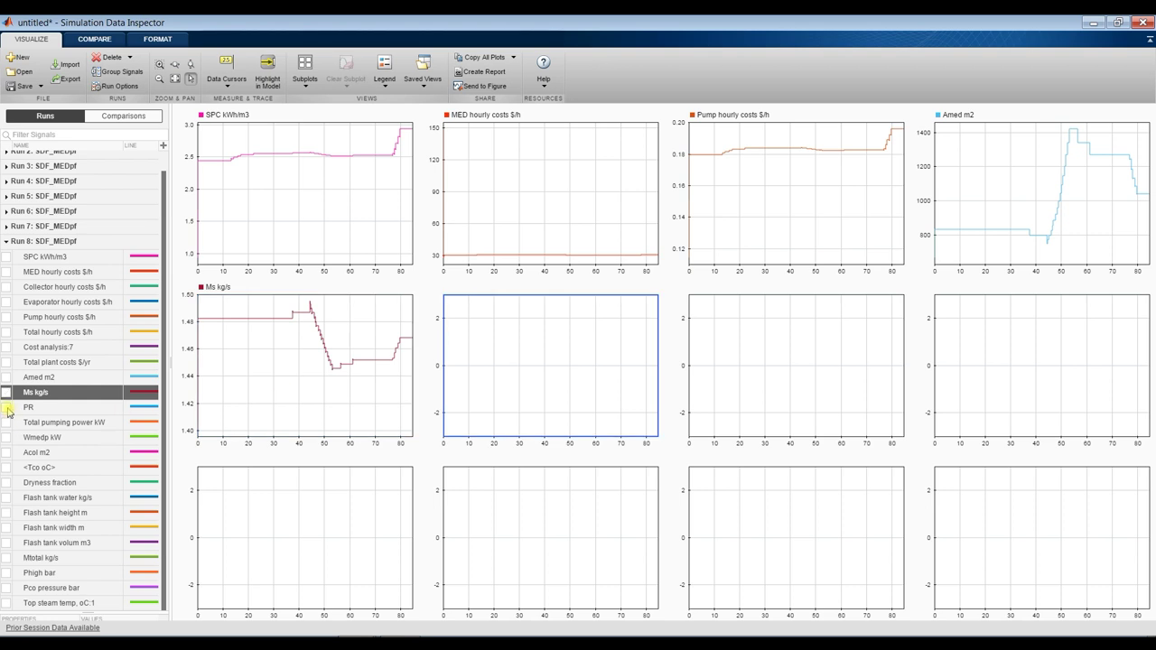
left_click(7, 453)
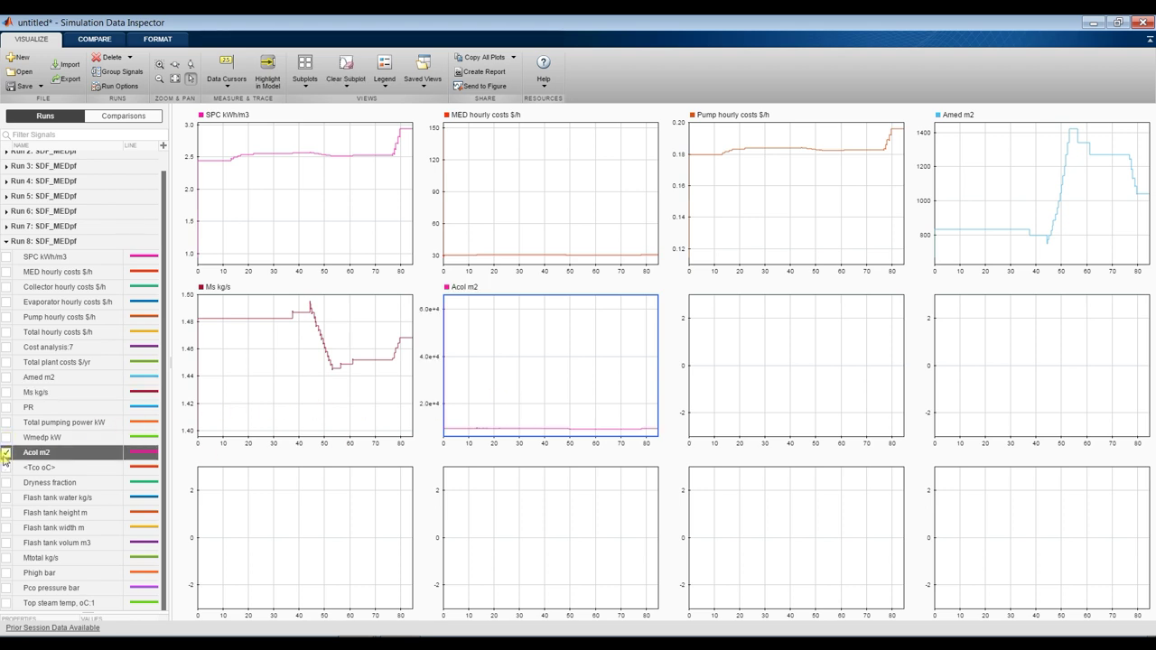
left_click(6, 453)
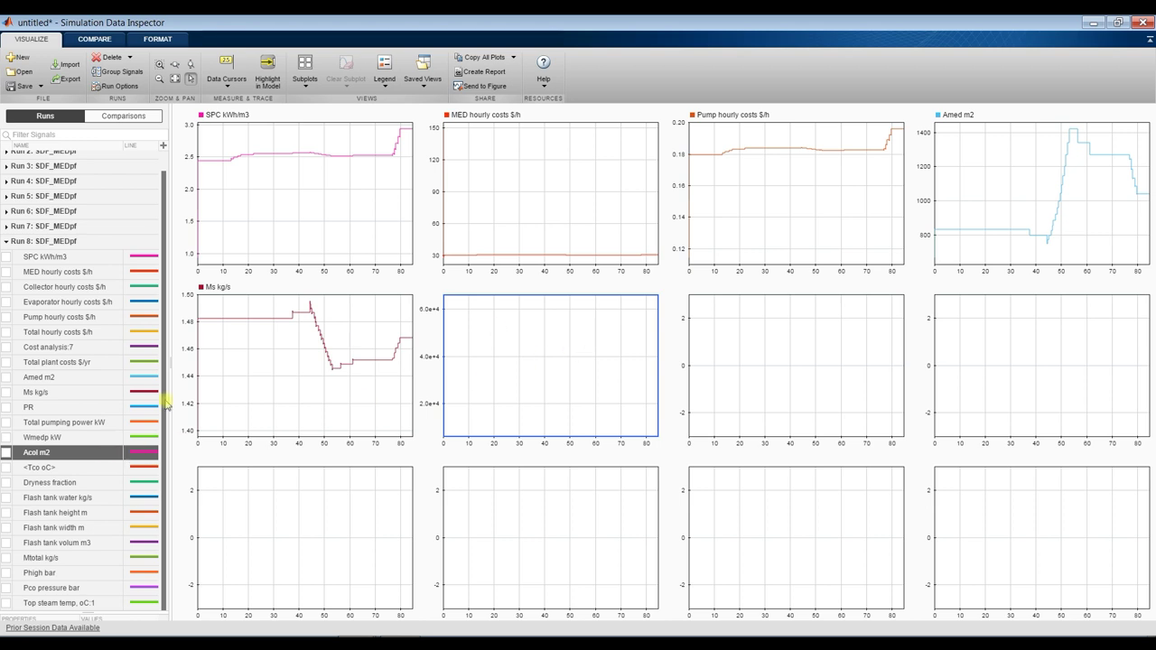
left_click(7, 484)
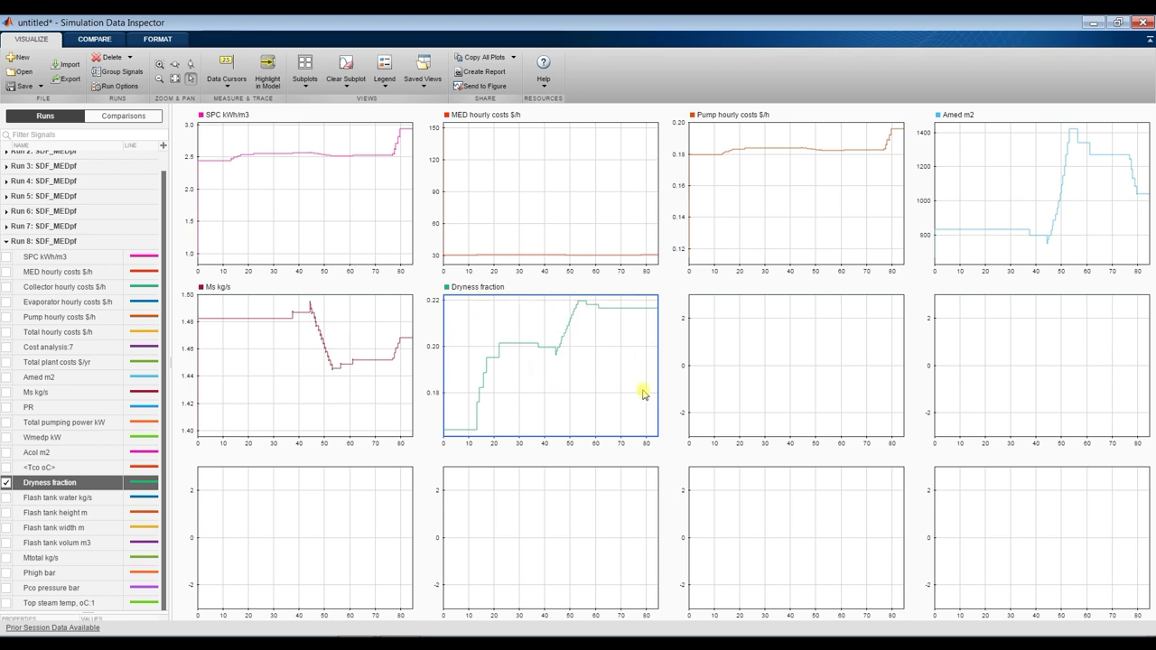
- Plot Flash tank water kg/s and Flash tank height m in the third and fourth subplots of the second row
left_click(771, 337)
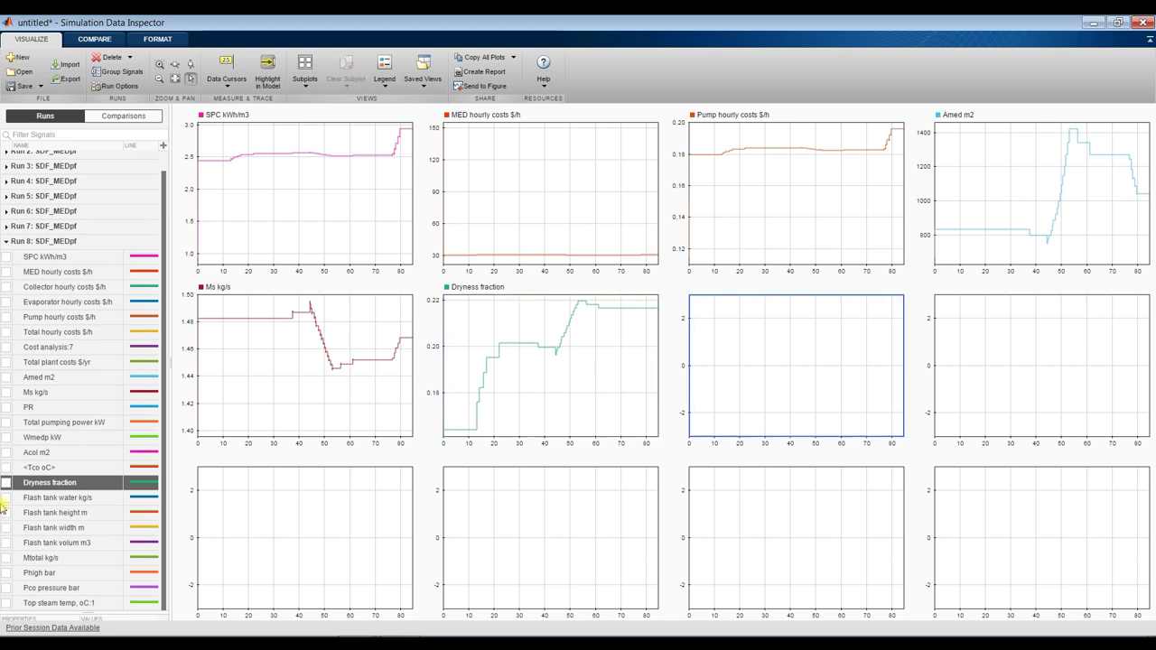
left_click(7, 499)
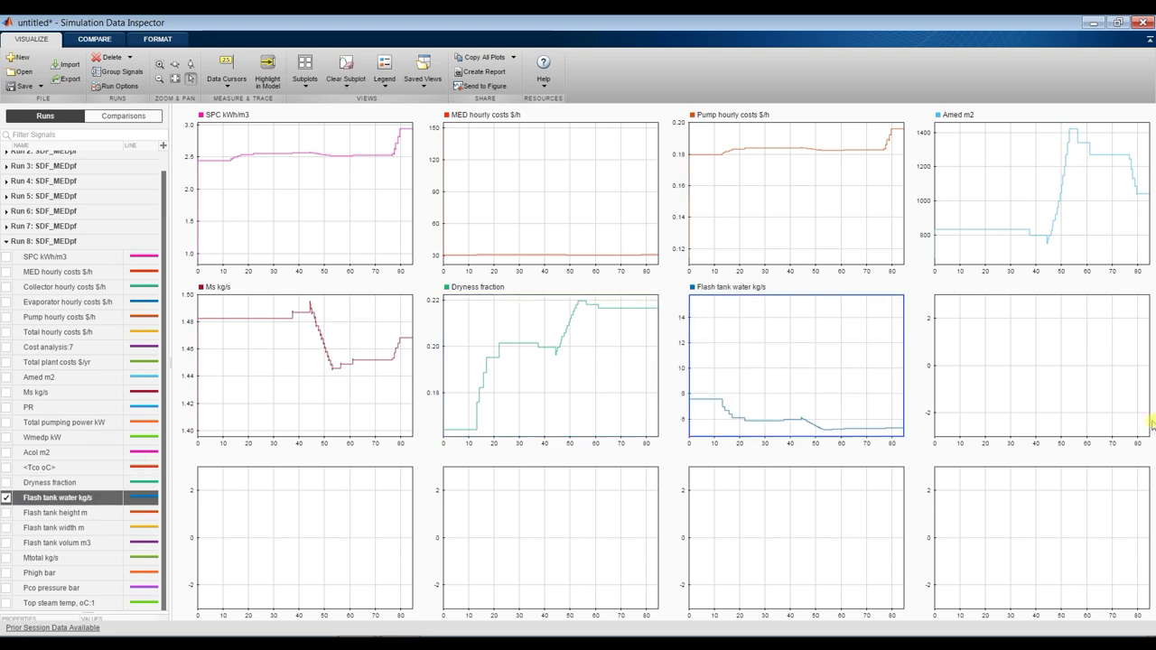
left_click(957, 362)
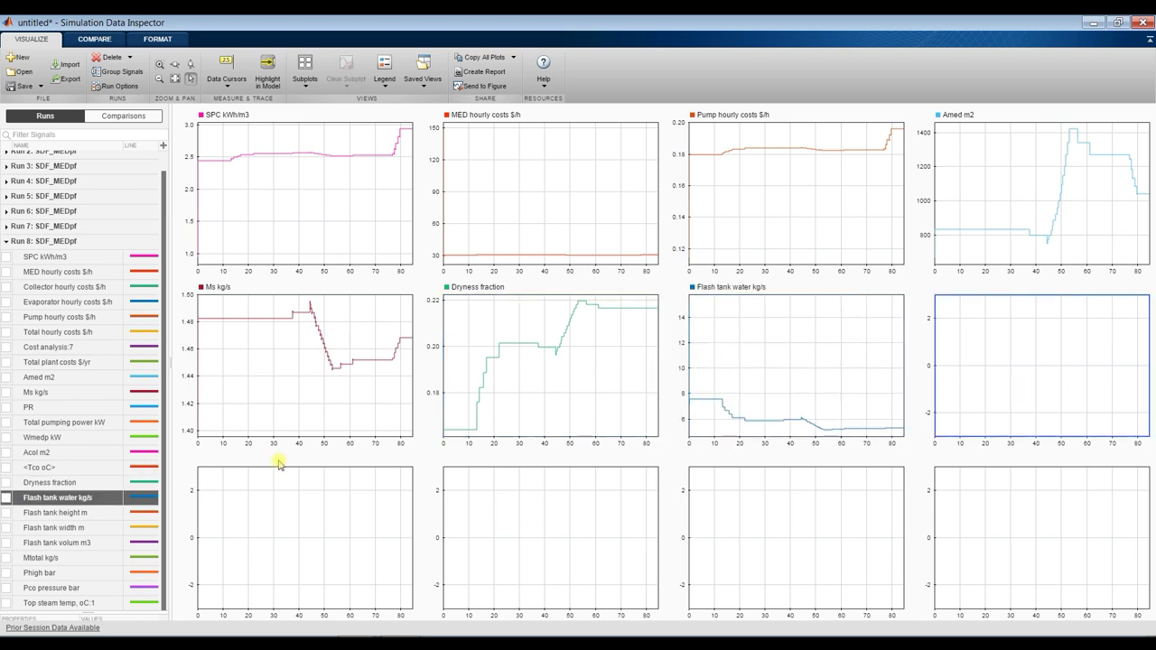
left_click(6, 513)
- Plot Flash tank width m, Mtotal kg/s and Pco pressure bar in the first three subplots of the third row
left_click(282, 517)
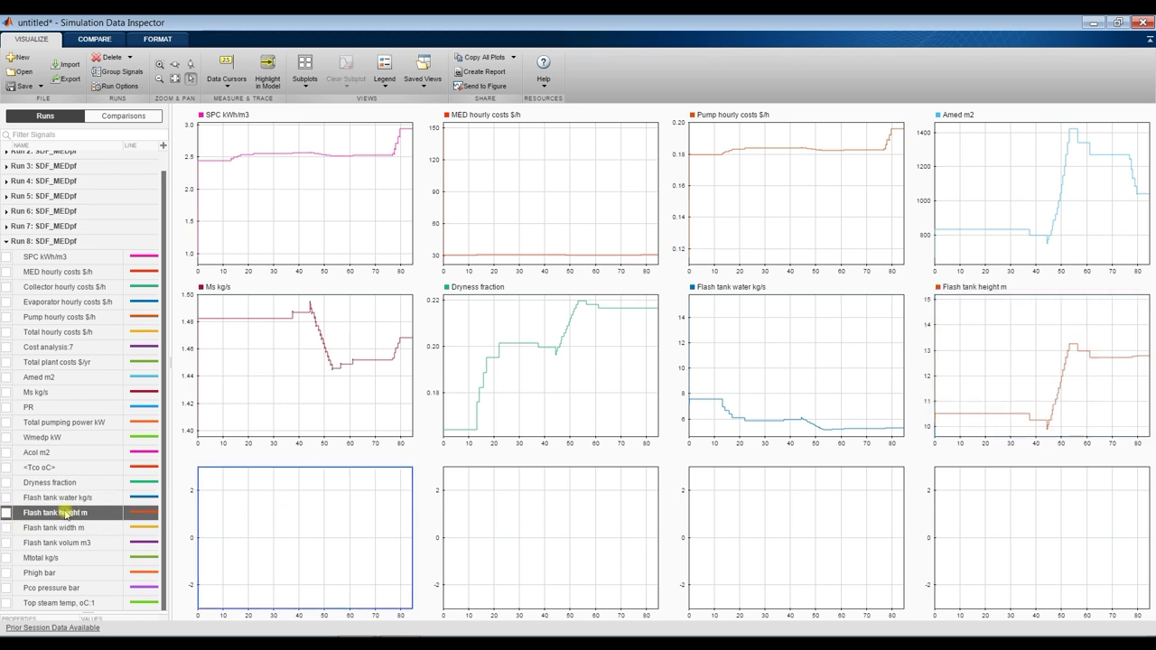
left_click(7, 528)
left_click(455, 525)
left_click(9, 561)
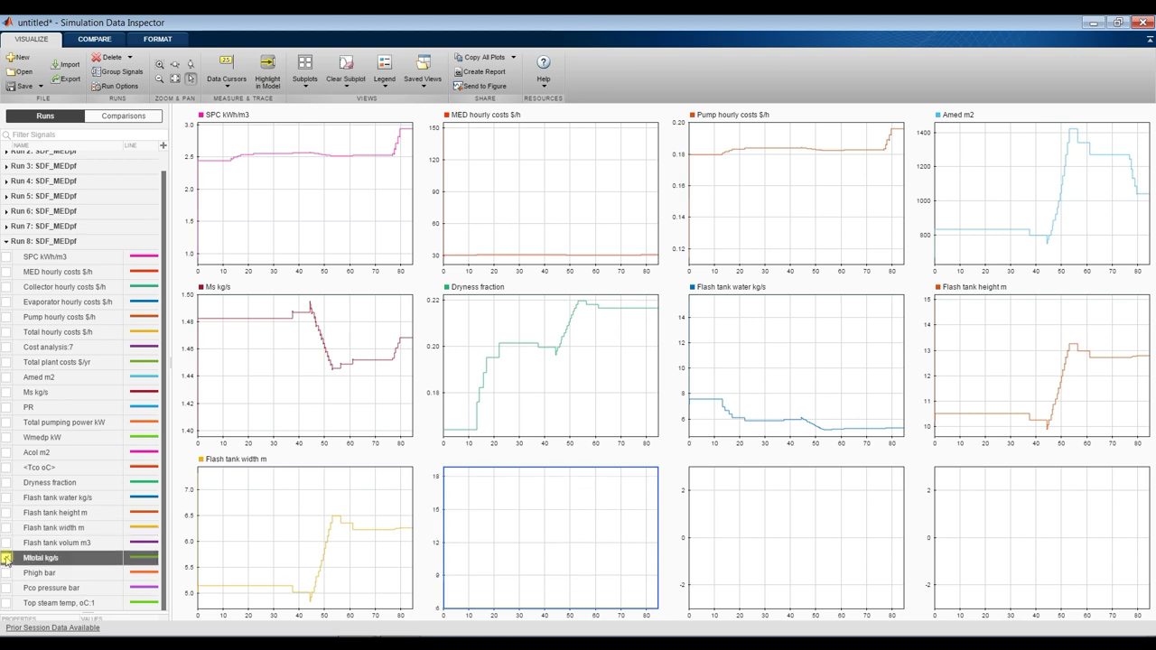
left_click(693, 563)
left_click(7, 588)
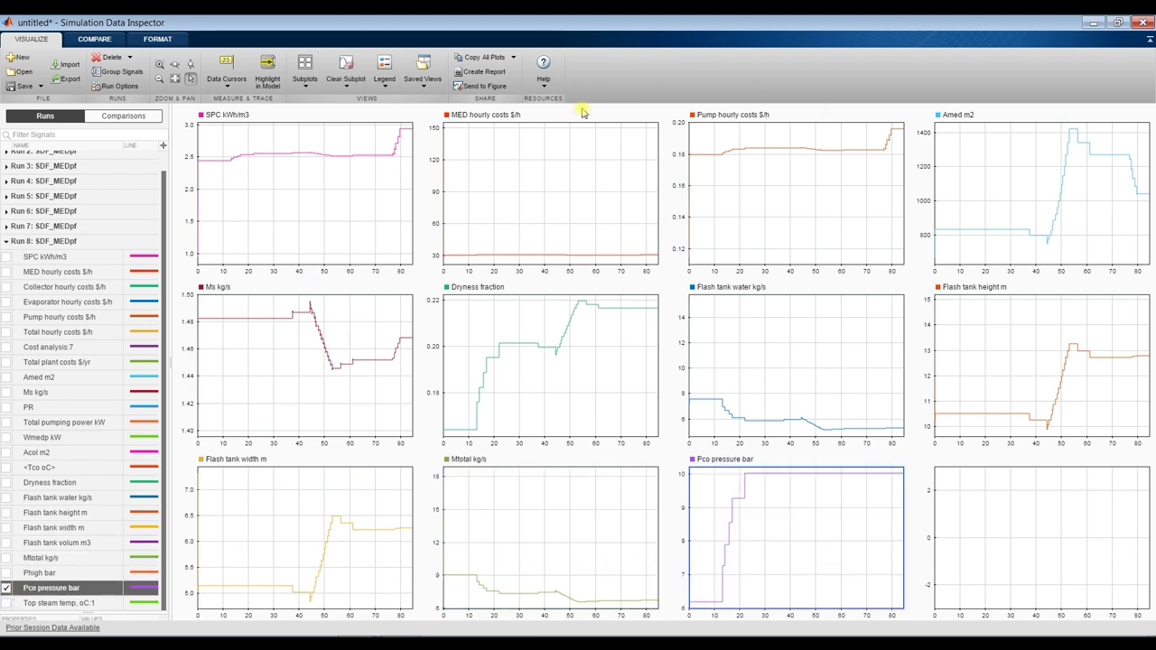
- Close the Simulation Data Inspector and view the Solar Single Flash Steam process diagram and the top-level SDF_MEDpf diagram
left_click(1141, 21)
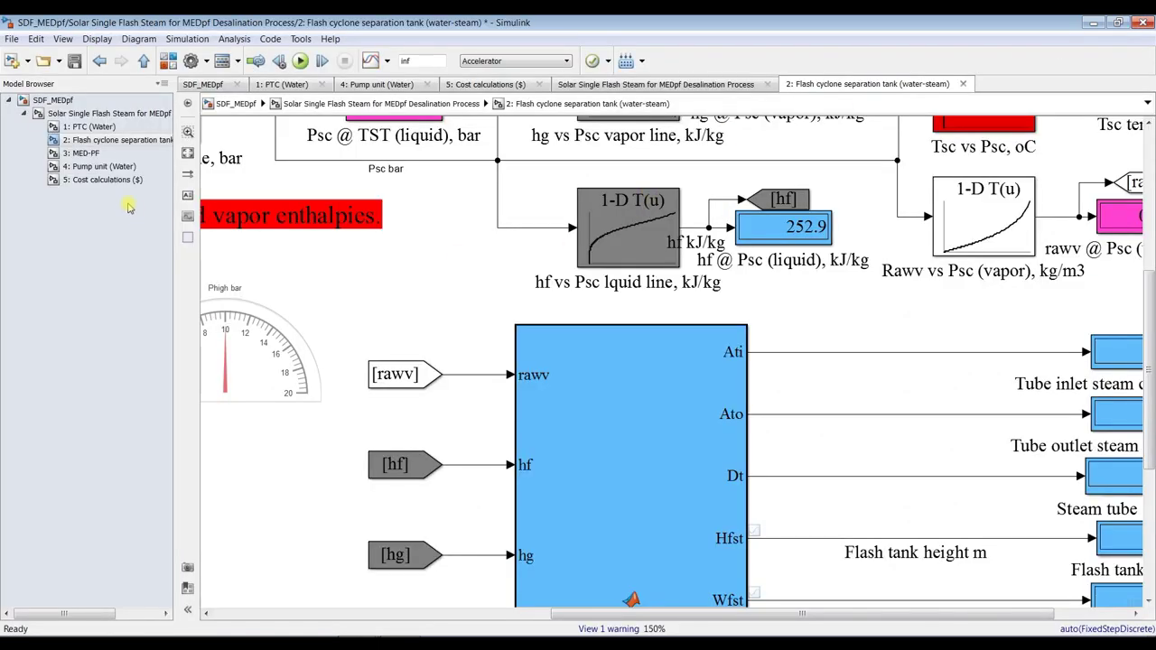
left_click(187, 154)
left_click(78, 114)
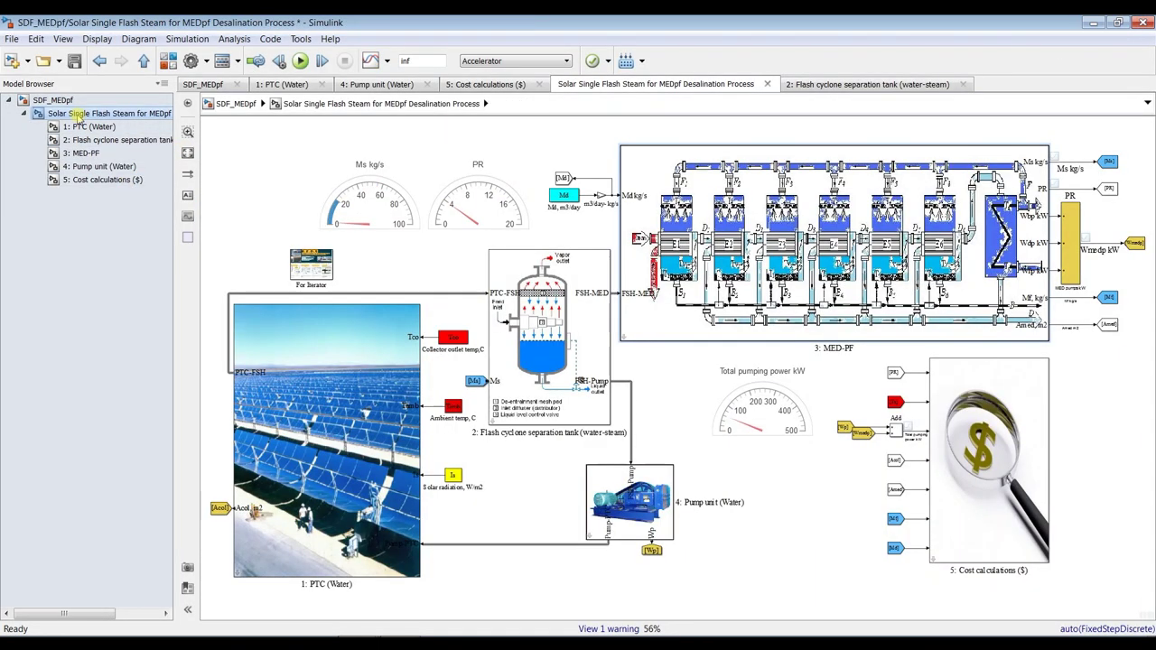
left_click(56, 101)
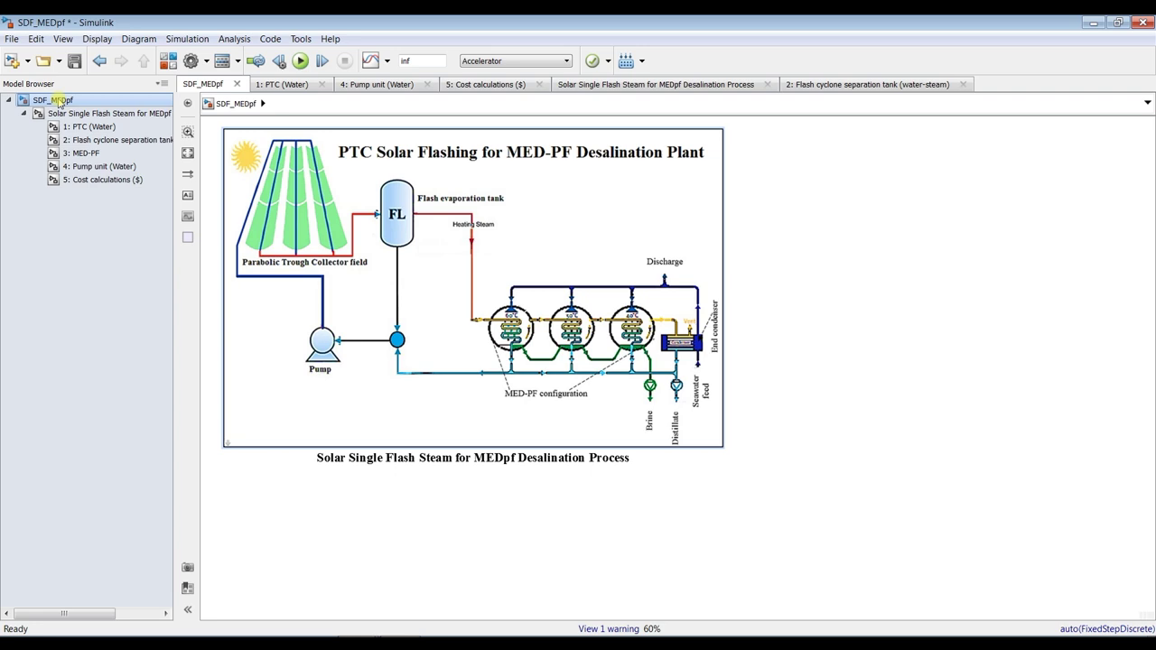
left_click(102, 113)
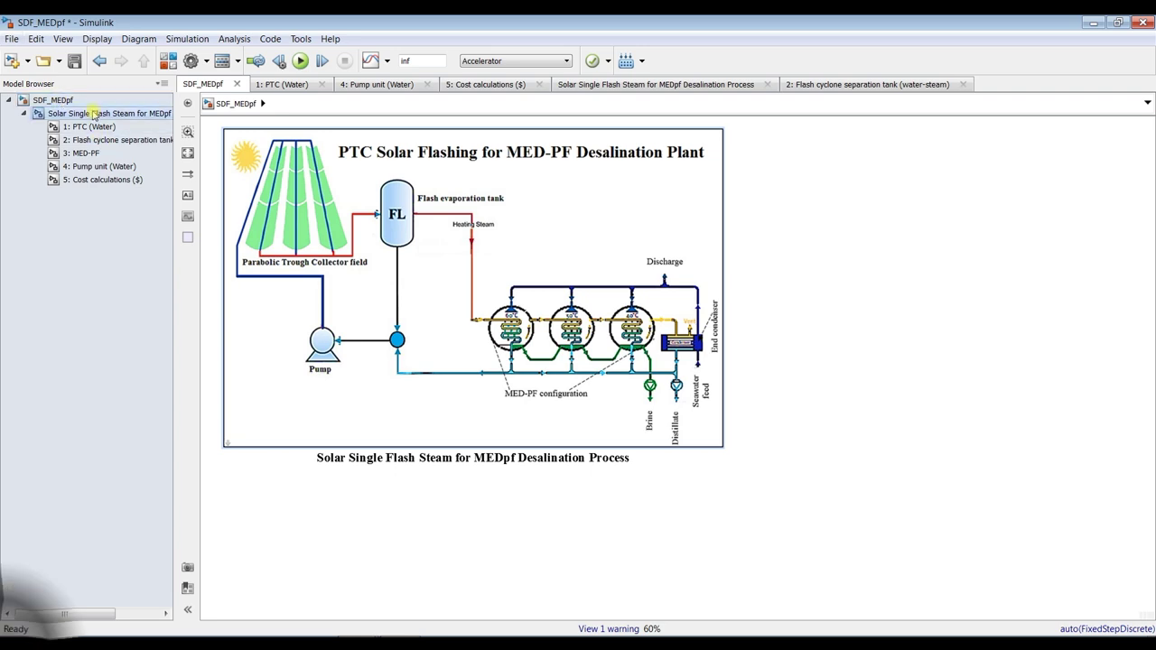